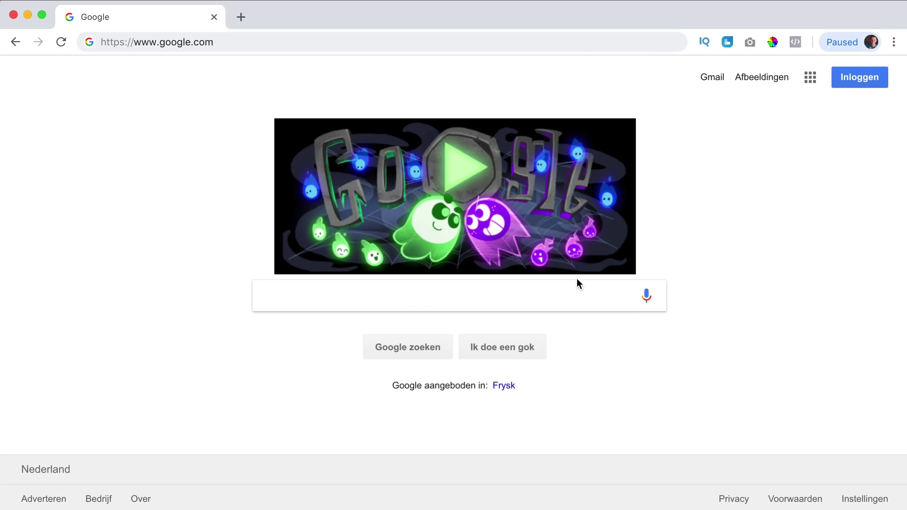
Step: Load ferdykorp.com/astra in the browser
{"action": "left_click", "coordinate": [209, 42]}
{"action": "type", "text": "ferdykorp.c"}
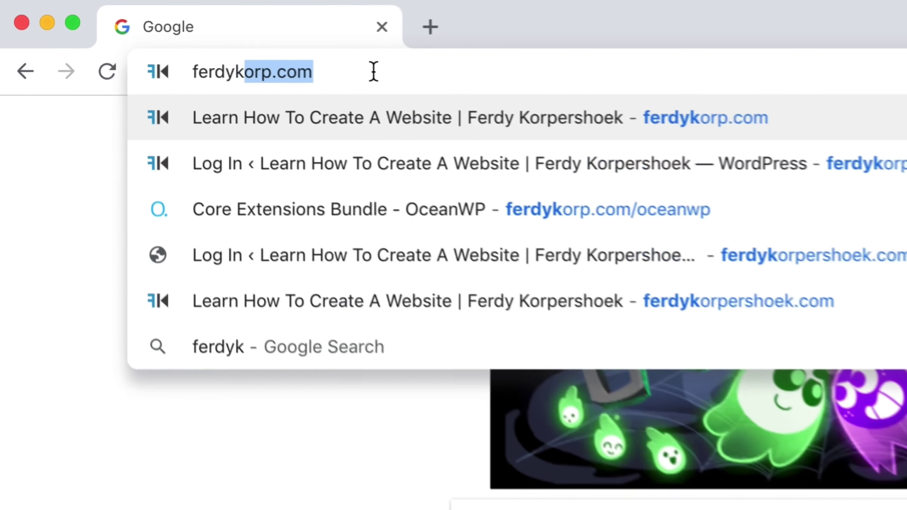
{"action": "type", "text": "om/"}
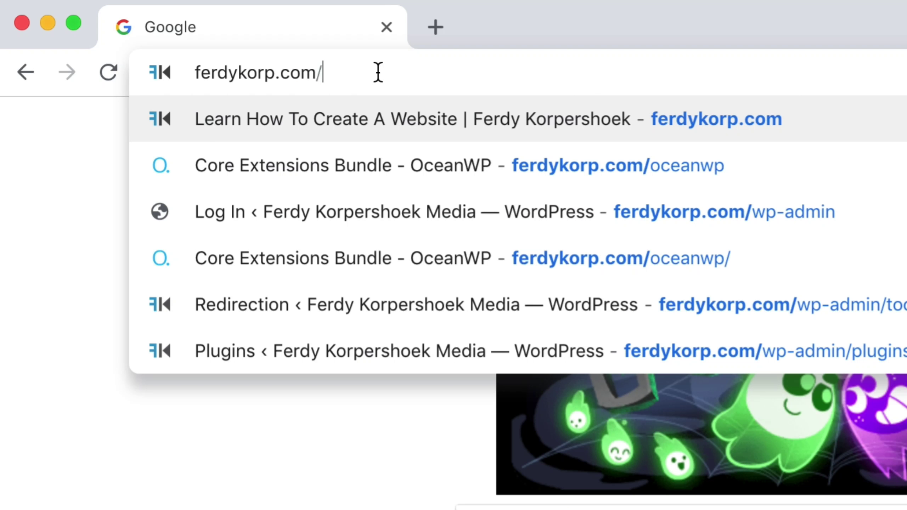
{"action": "type", "text": "astra"}
{"action": "key", "text": "Return"}
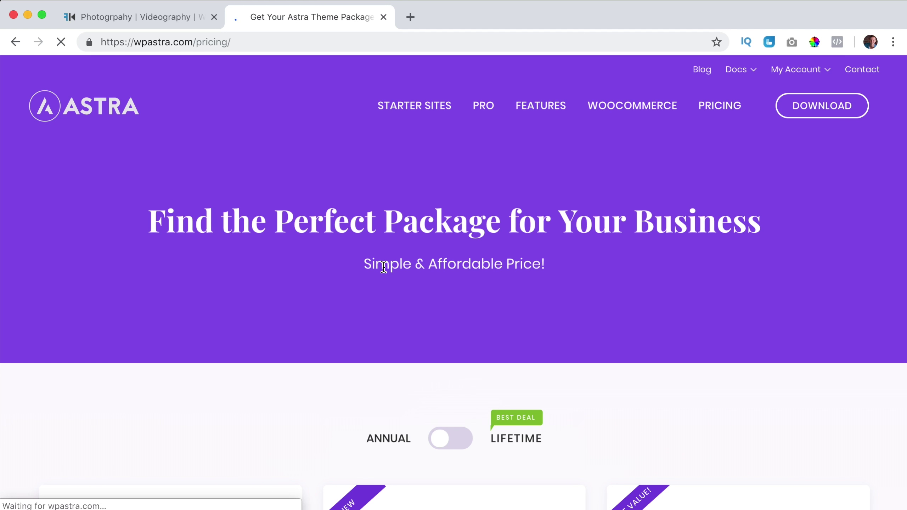
Step: Scroll to Astra Pro, start its purchase with Get Started, and review the checkout page
{"action": "scroll", "coordinate": [354, 261], "scroll_direction": "down", "scroll_amount": 10}
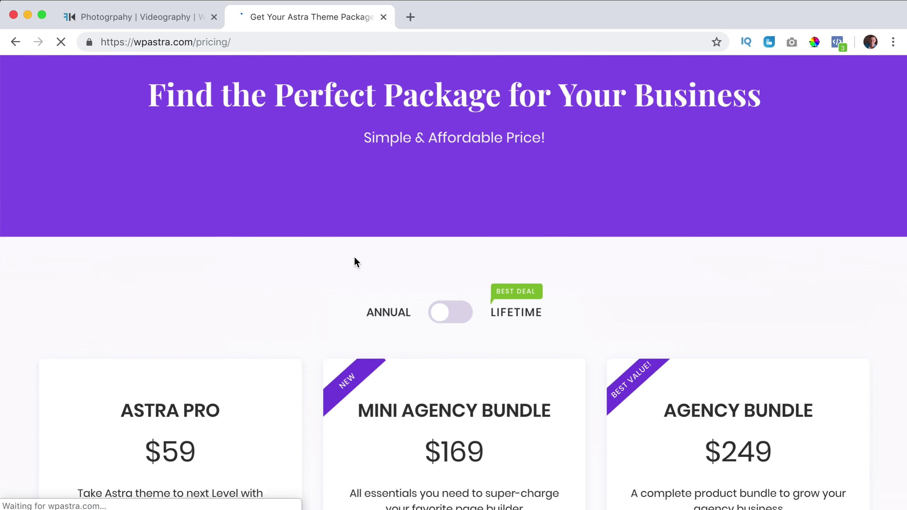
{"action": "scroll", "coordinate": [92, 199], "scroll_direction": "down", "scroll_amount": 4}
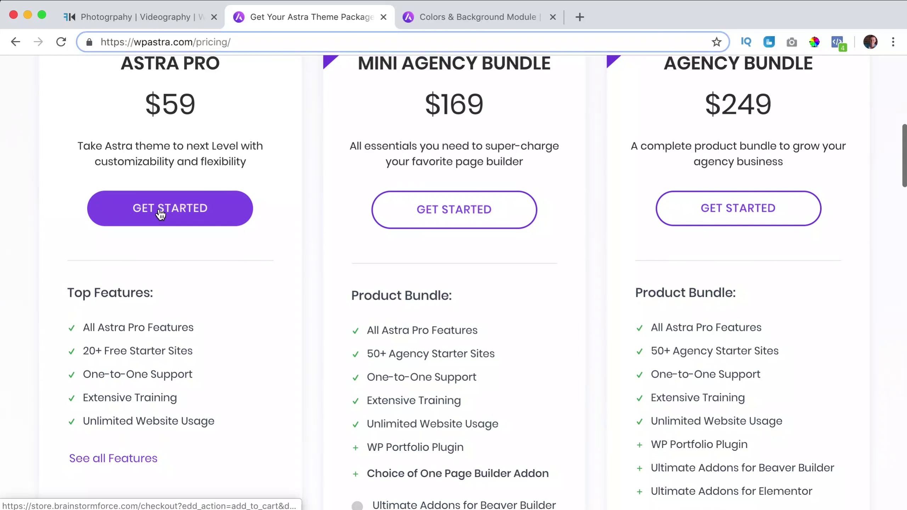
{"action": "left_click", "coordinate": [159, 213]}
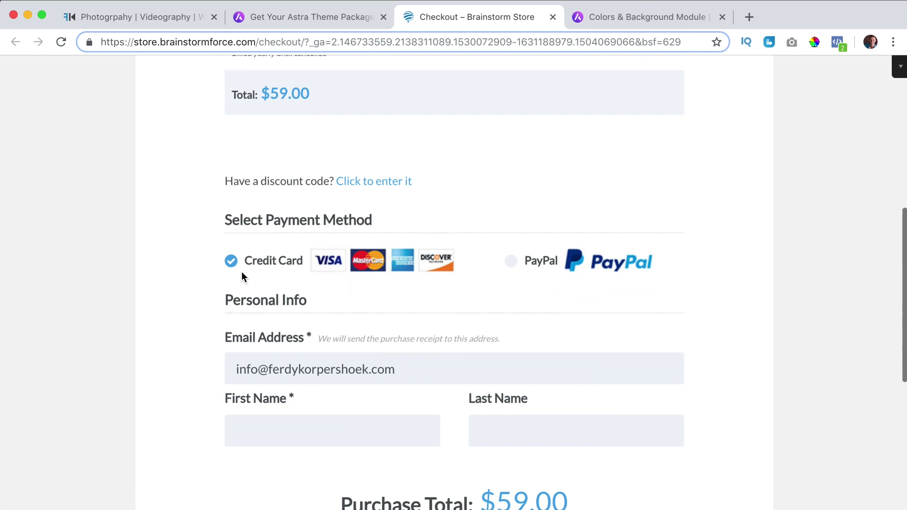
{"action": "scroll", "coordinate": [242, 275], "scroll_direction": "down", "scroll_amount": 3}
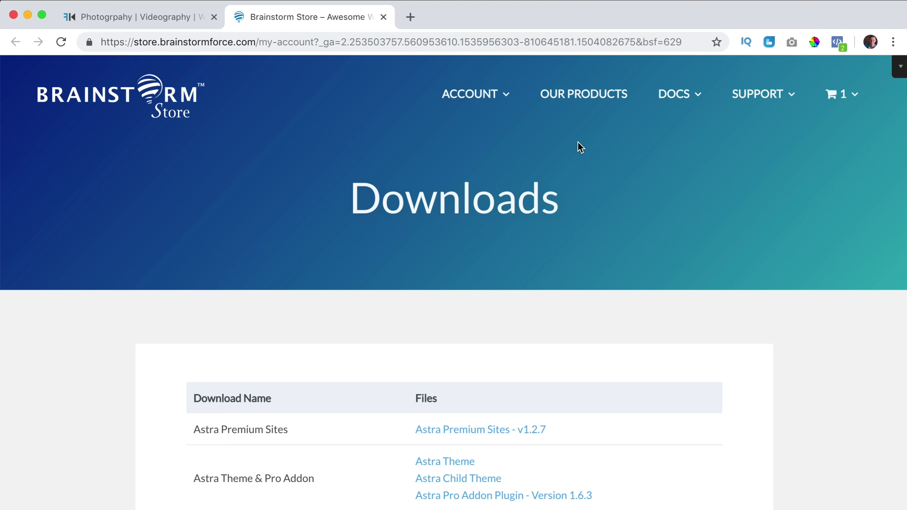
{"action": "scroll", "coordinate": [500, 156], "scroll_direction": "down", "scroll_amount": 5}
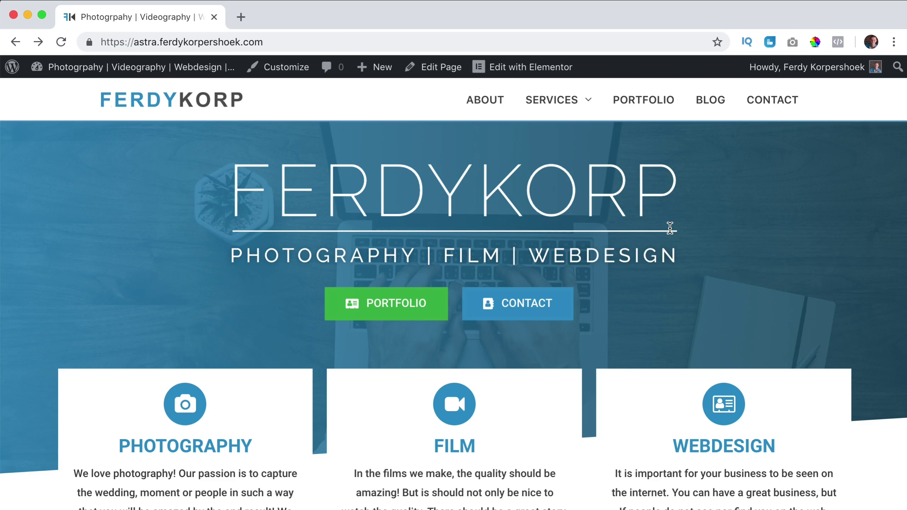
Step: Open Appearance > Astra Options, scroll to the Astra Pro modules list, and visit the site in a new tab
{"action": "left_click", "coordinate": [180, 68]}
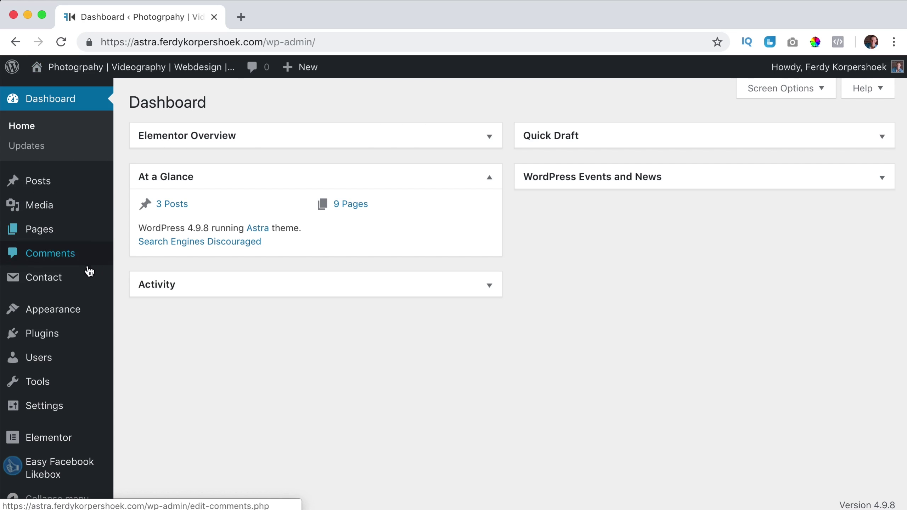
{"action": "mouse_move", "coordinate": [67, 308]}
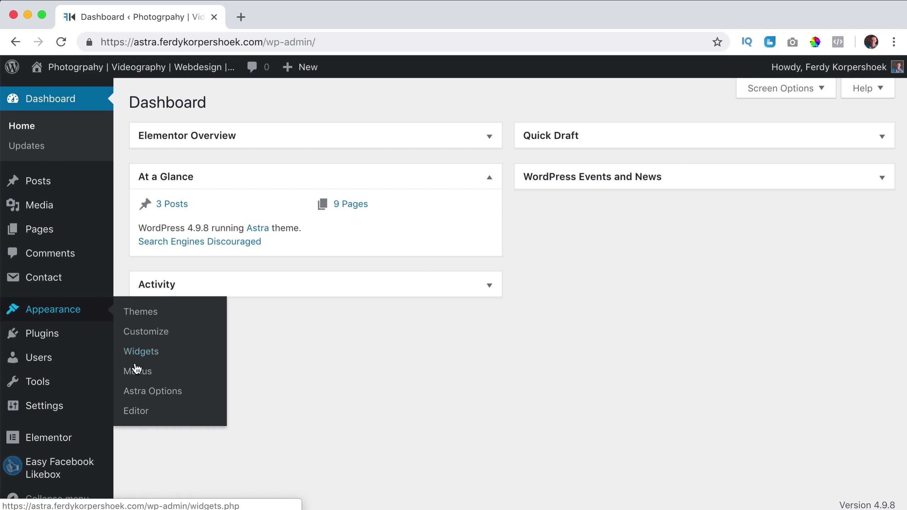
{"action": "left_click", "coordinate": [157, 392]}
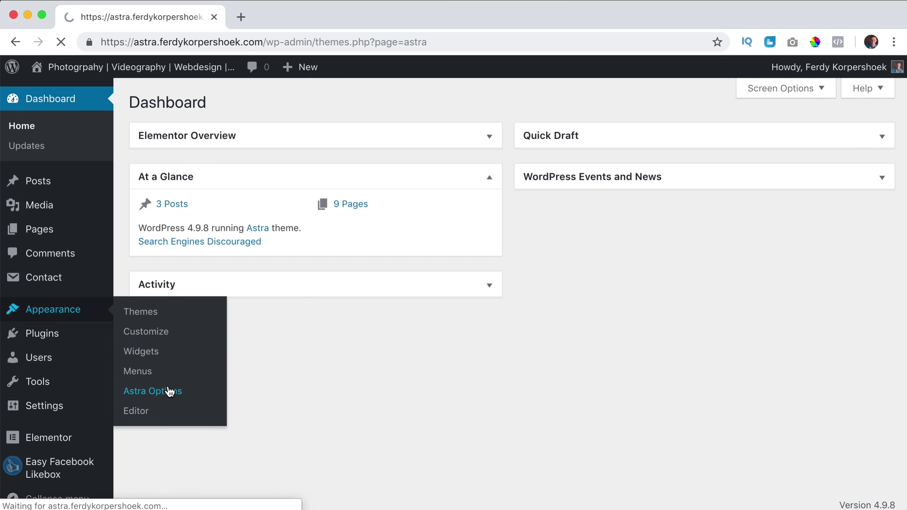
{"action": "scroll", "coordinate": [625, 310], "scroll_direction": "down", "scroll_amount": 7}
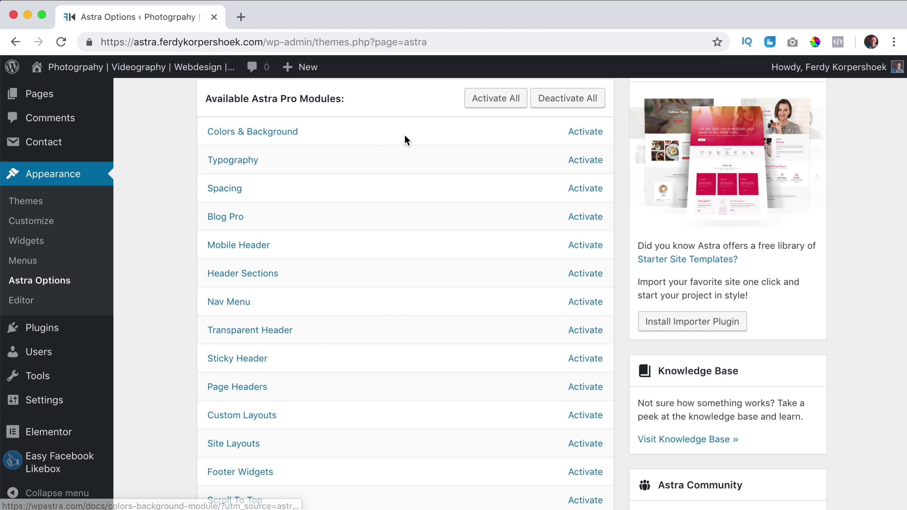
{"action": "left_click", "coordinate": [196, 70], "text": "super"}
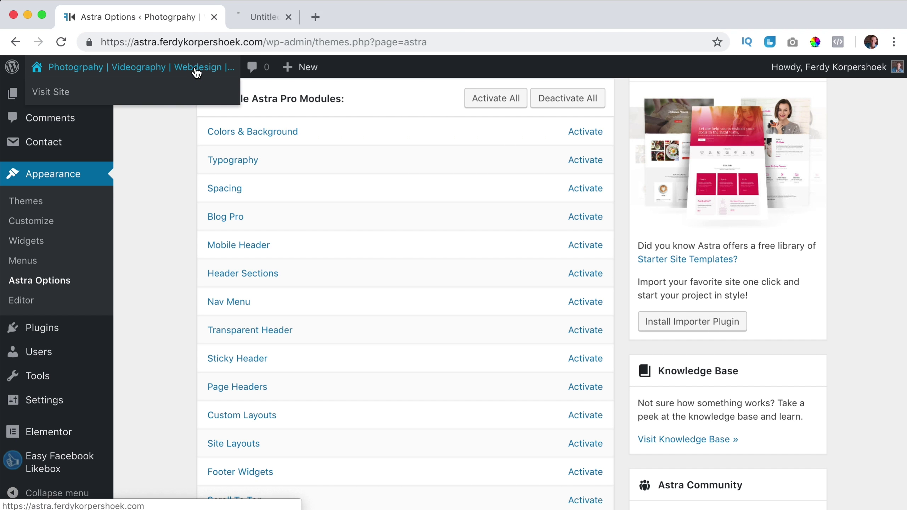
Step: From the live site, open the Customizer's Colors & Background settings
{"action": "left_click", "coordinate": [298, 16]}
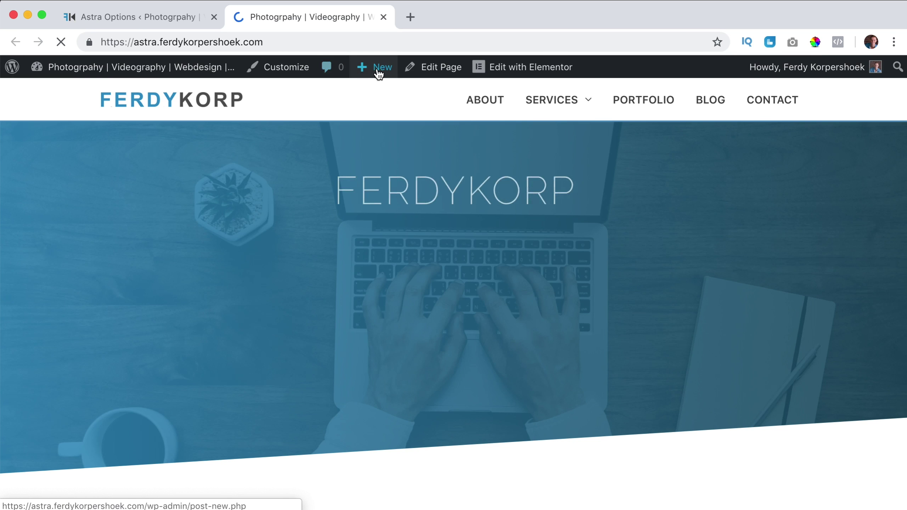
{"action": "left_click", "coordinate": [291, 68]}
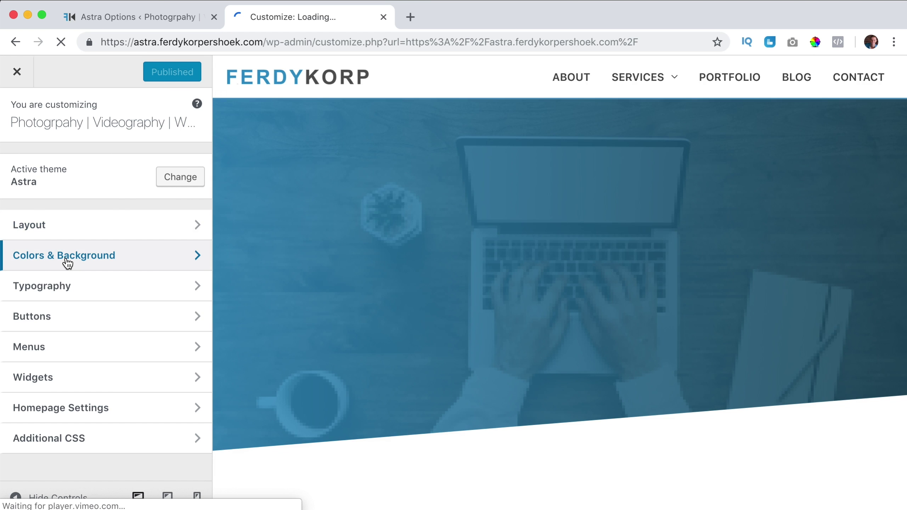
{"action": "left_click", "coordinate": [62, 257]}
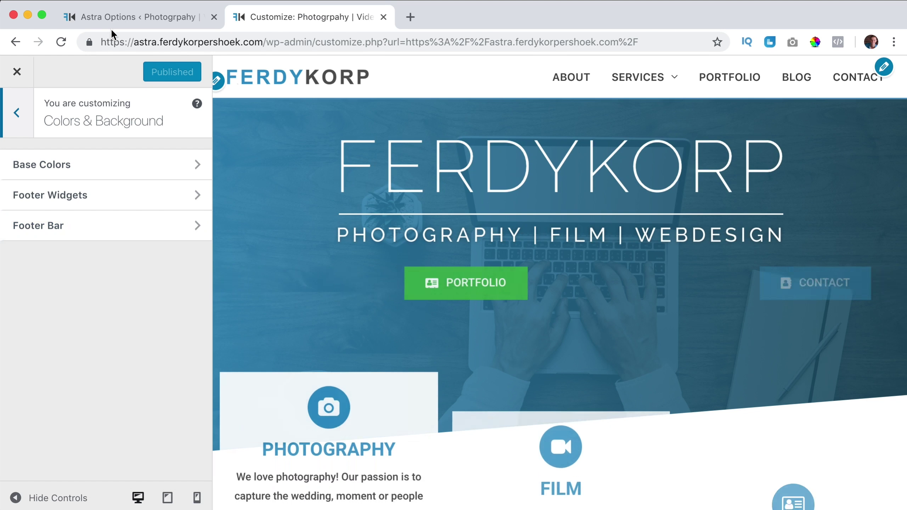
Step: Activate the Colors & Background module in Astra Options, then reload the Customizer and reopen Colors & Background
{"action": "left_click", "coordinate": [118, 18]}
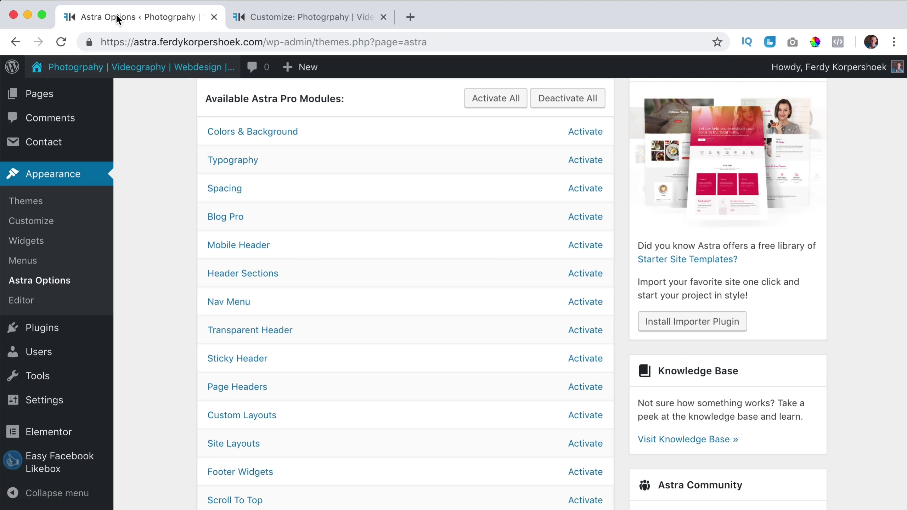
{"action": "left_click", "coordinate": [579, 135]}
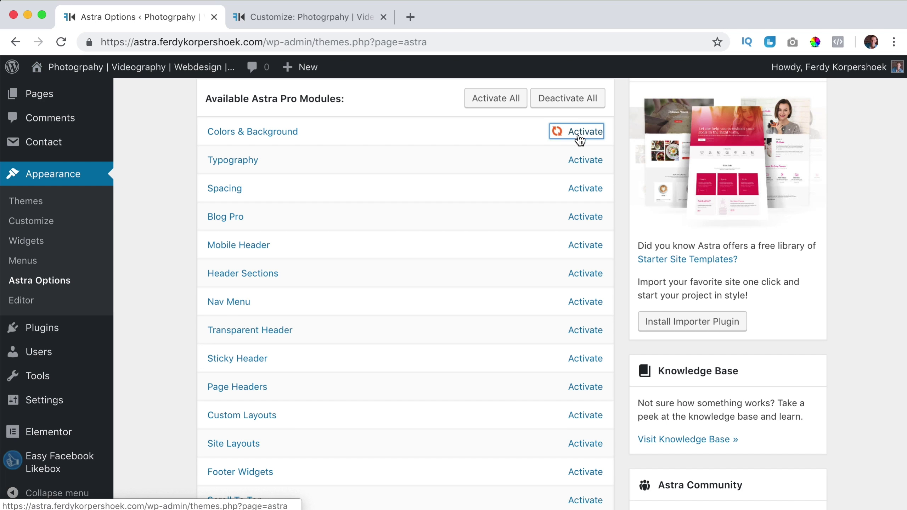
{"action": "left_click", "coordinate": [315, 20]}
{"action": "key", "text": "super+r"}
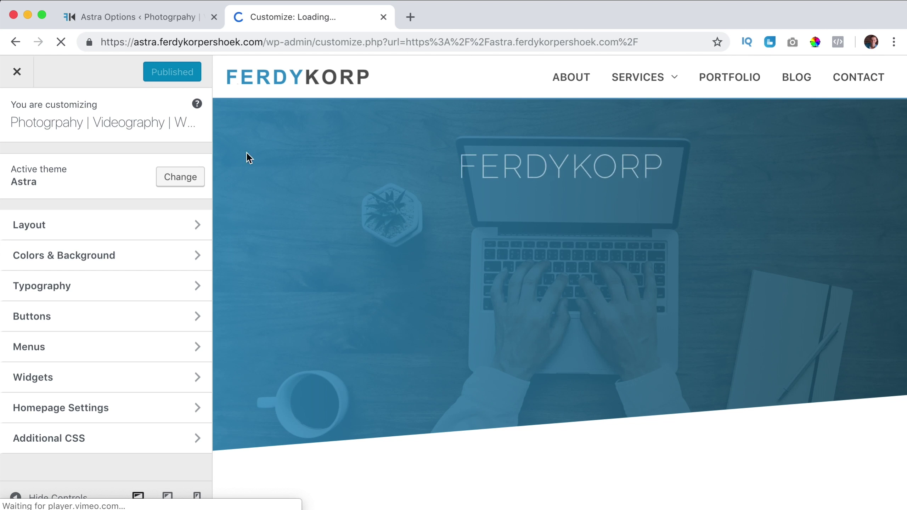
{"action": "left_click", "coordinate": [105, 255]}
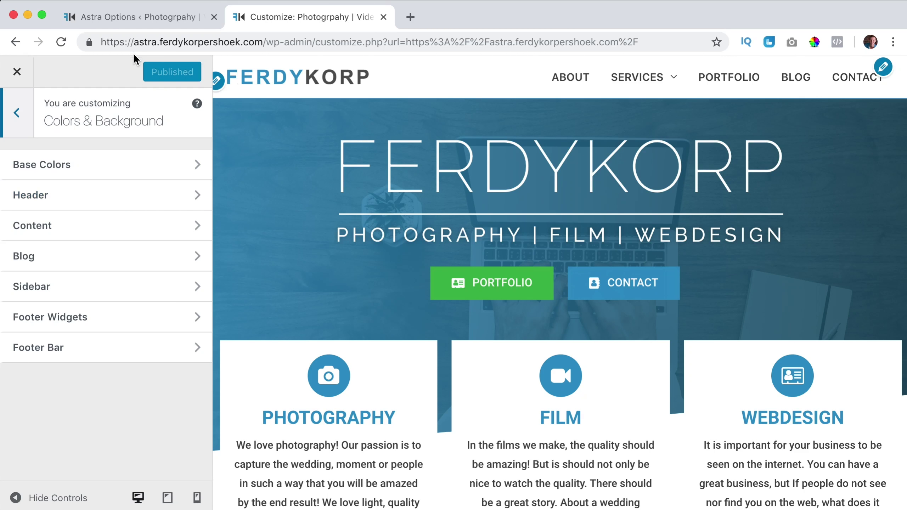
Step: Check the Astra Options modules, then view Base Colors and return to the Colors & Background sections
{"action": "left_click", "coordinate": [137, 16]}
{"action": "scroll", "coordinate": [372, 243], "scroll_direction": "down", "scroll_amount": 3}
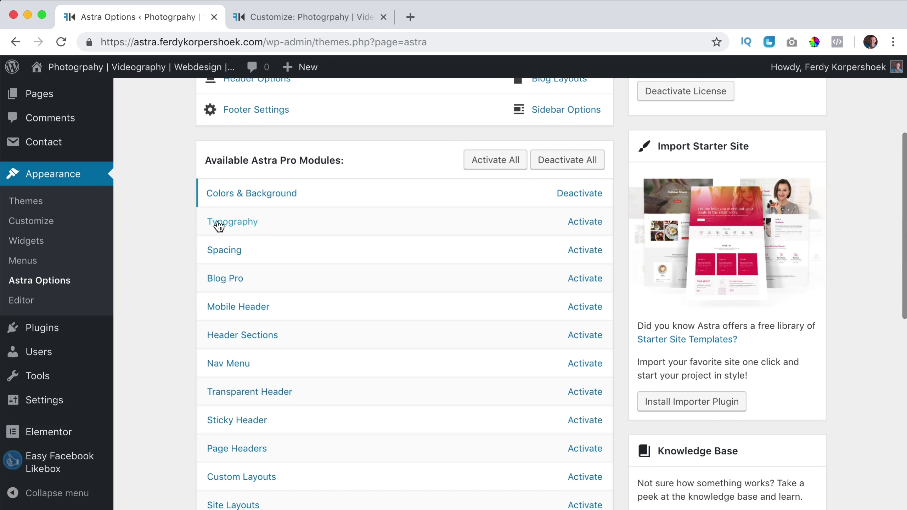
{"action": "scroll", "coordinate": [426, 236], "scroll_direction": "down", "scroll_amount": 2}
{"action": "scroll", "coordinate": [426, 236], "scroll_direction": "up", "scroll_amount": 3}
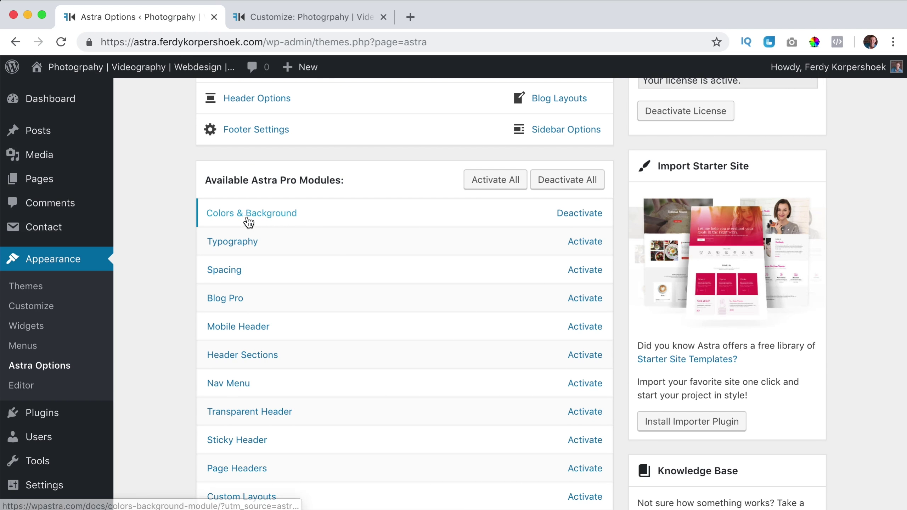
{"action": "left_click", "coordinate": [289, 16]}
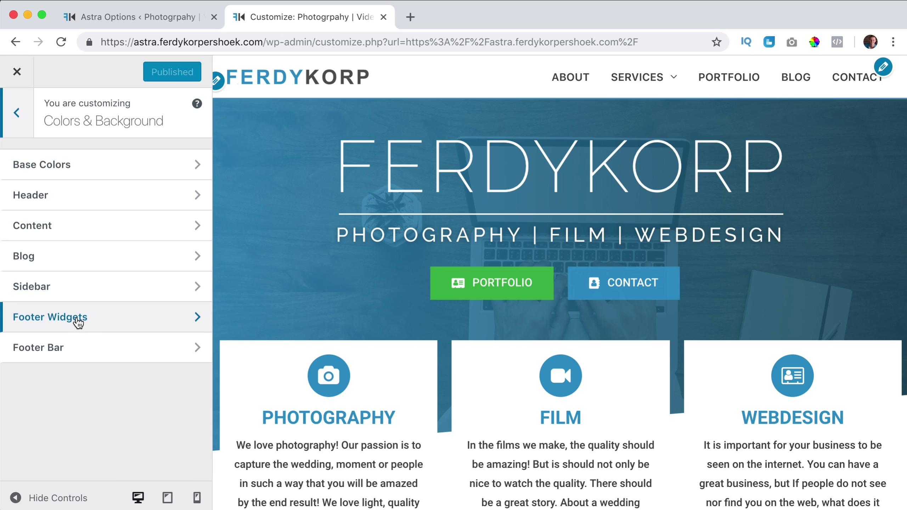
{"action": "left_click", "coordinate": [88, 172]}
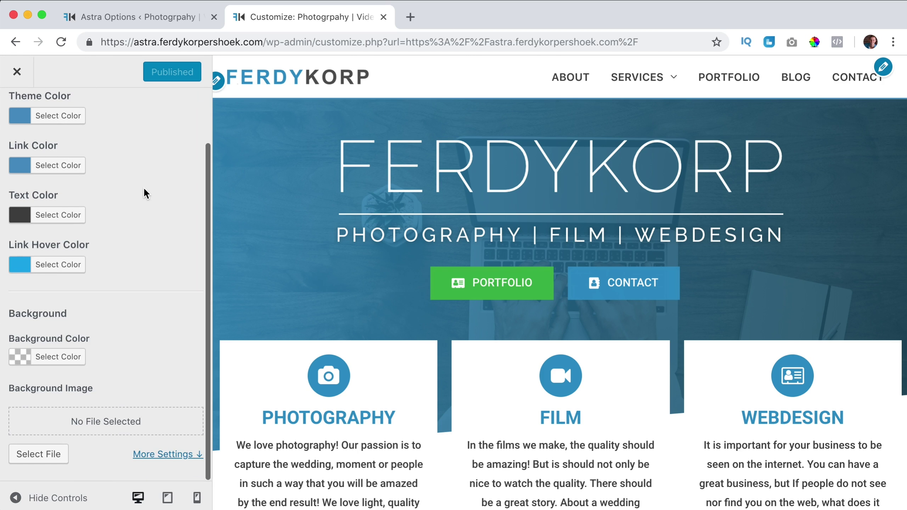
{"action": "left_click", "coordinate": [17, 113]}
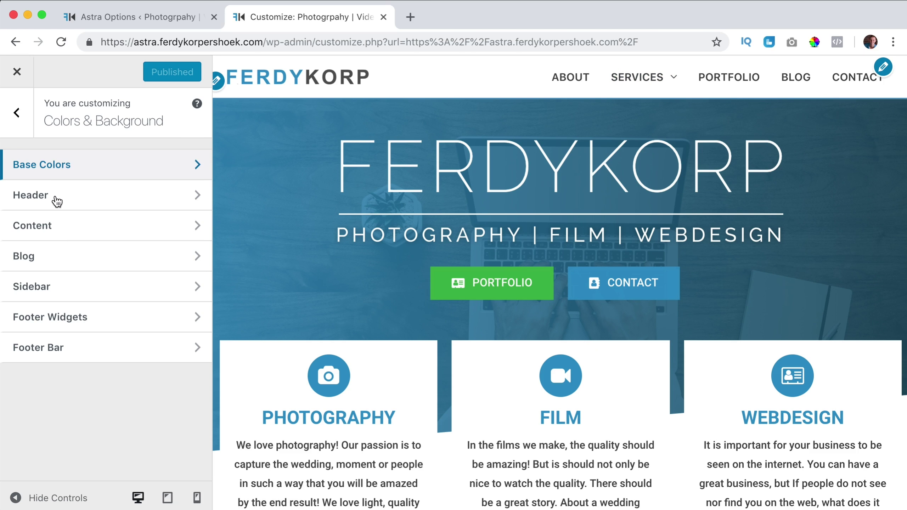
Step: In Primary Header colours, try red and other background colours, clear it, and open the media library
{"action": "left_click", "coordinate": [71, 204]}
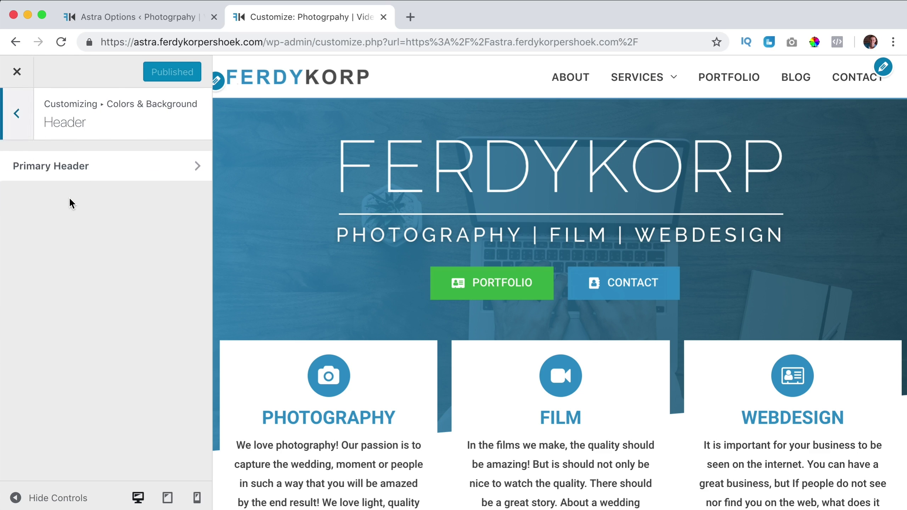
{"action": "left_click", "coordinate": [72, 171]}
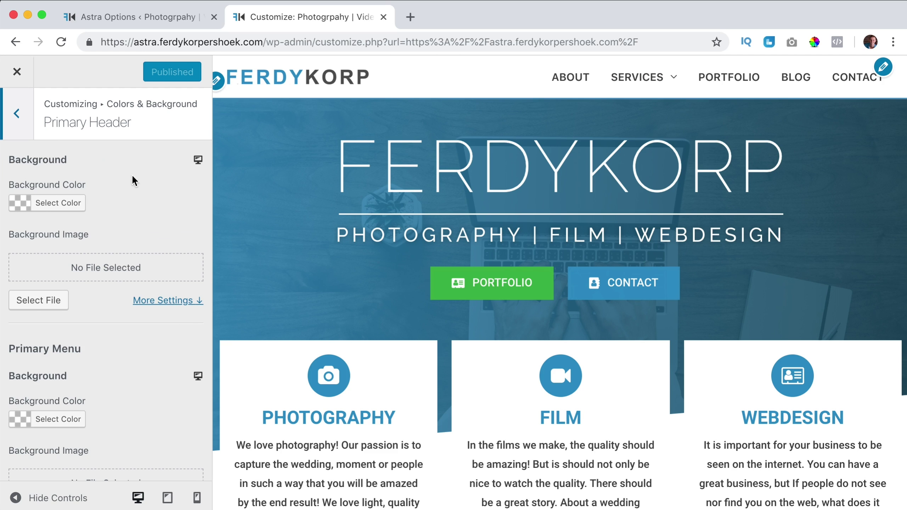
{"action": "left_click", "coordinate": [60, 203]}
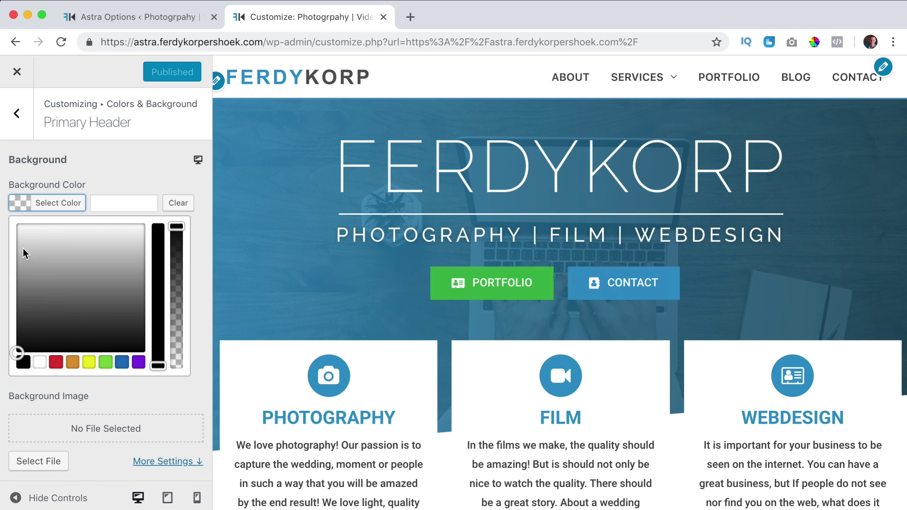
{"action": "left_click", "coordinate": [56, 362]}
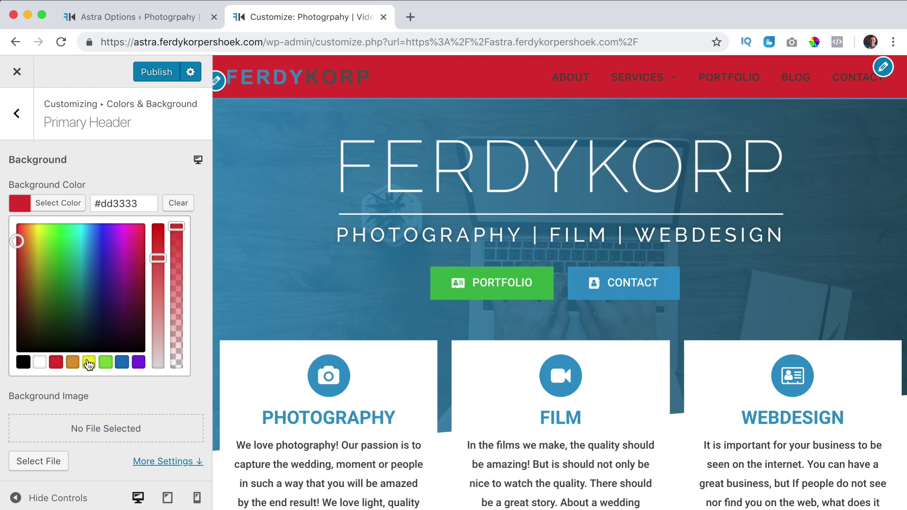
{"action": "mouse_move", "coordinate": [82, 308]}
{"action": "left_mouse_down"}
{"action": "mouse_move", "coordinate": [111, 294]}
{"action": "mouse_move", "coordinate": [115, 305]}
{"action": "mouse_move", "coordinate": [73, 320]}
{"action": "mouse_move", "coordinate": [93, 323]}
{"action": "mouse_move", "coordinate": [90, 309]}
{"action": "left_mouse_up"}
{"action": "left_click", "coordinate": [173, 204]}
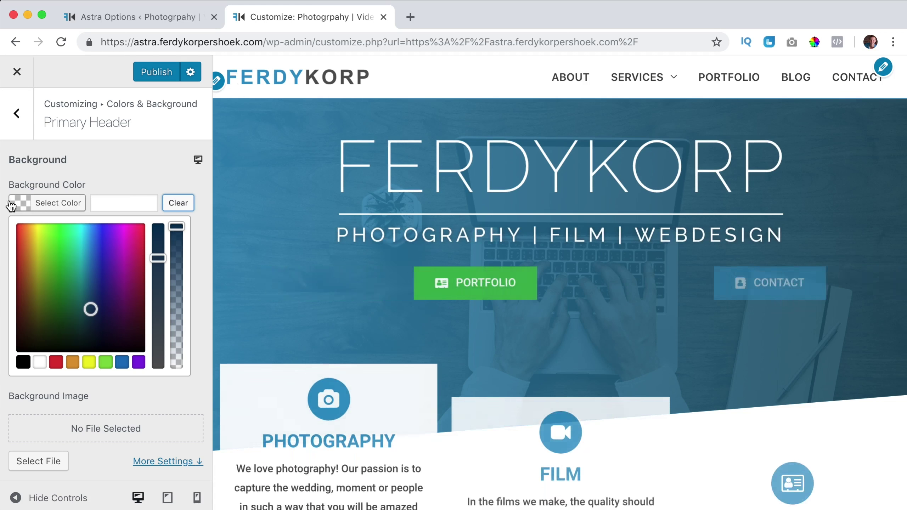
{"action": "left_click", "coordinate": [10, 205]}
{"action": "left_click", "coordinate": [39, 299]}
Step: Apply ServicesBG.jpg as the header background and drop the #dddddd background colour's alpha to zero
{"action": "left_click", "coordinate": [298, 251]}
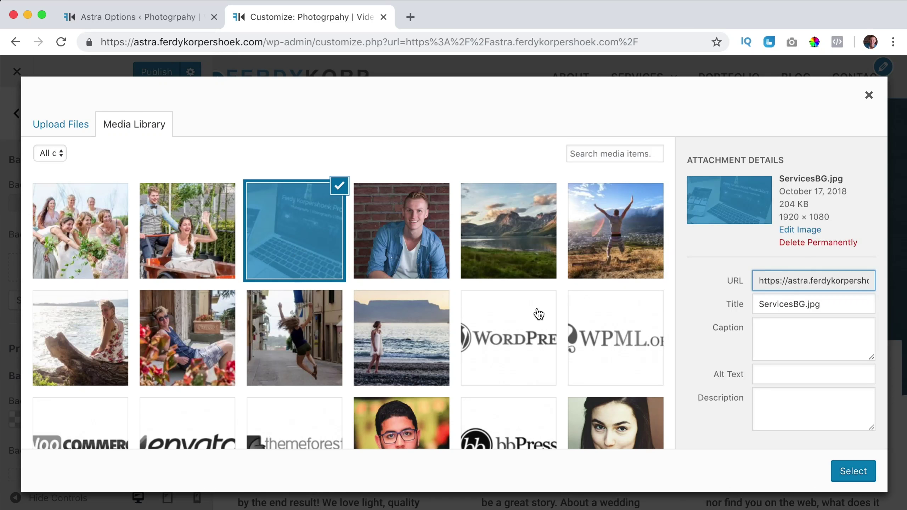
{"action": "left_click", "coordinate": [850, 470]}
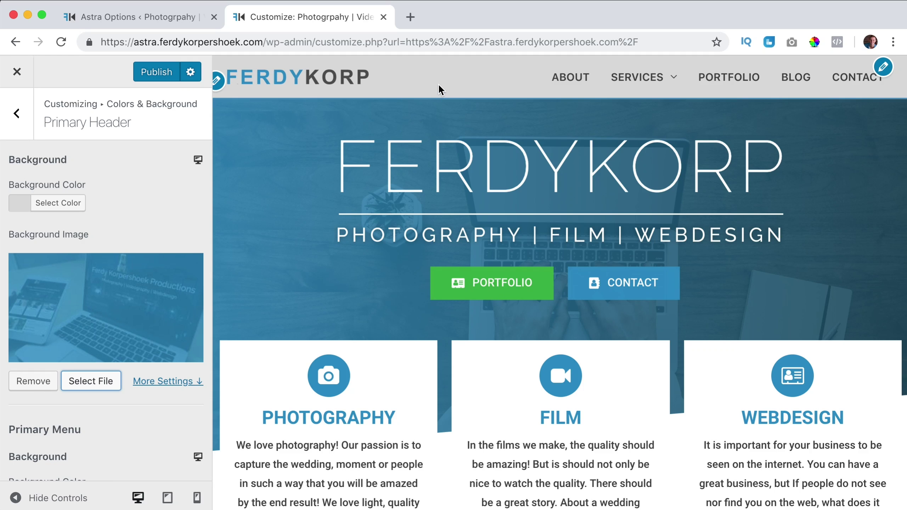
{"action": "left_click", "coordinate": [19, 205]}
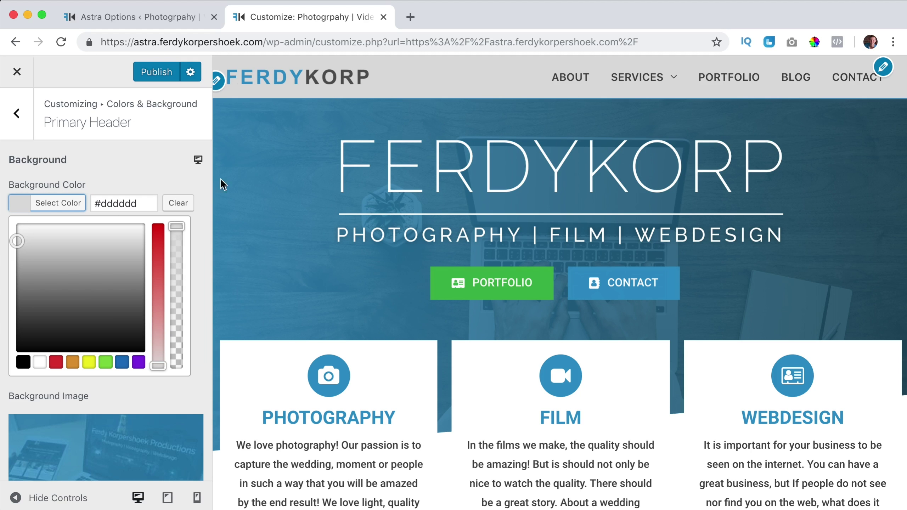
{"action": "left_click_drag", "start_coordinate": [175, 227], "coordinate": [179, 370]}
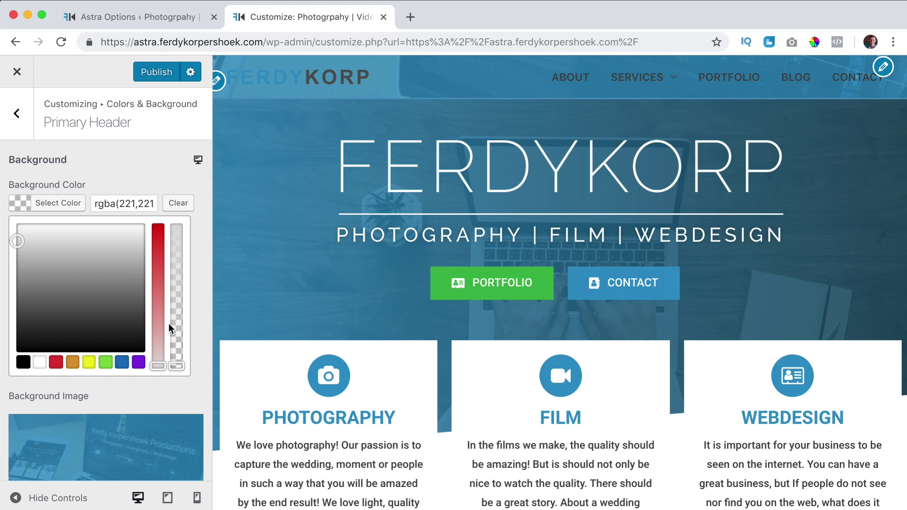
{"action": "left_click", "coordinate": [20, 206]}
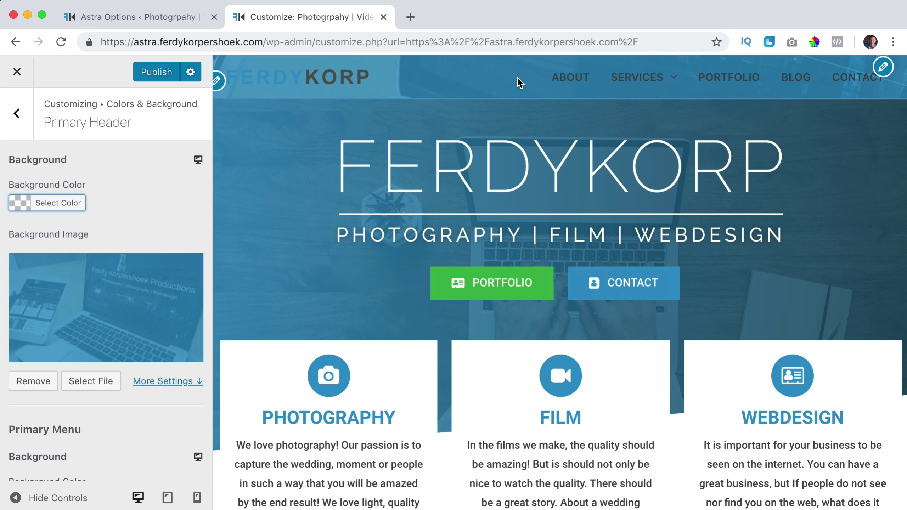
Step: Set the Primary Menu background colour to white
{"action": "scroll", "coordinate": [142, 206], "scroll_direction": "down", "scroll_amount": 5}
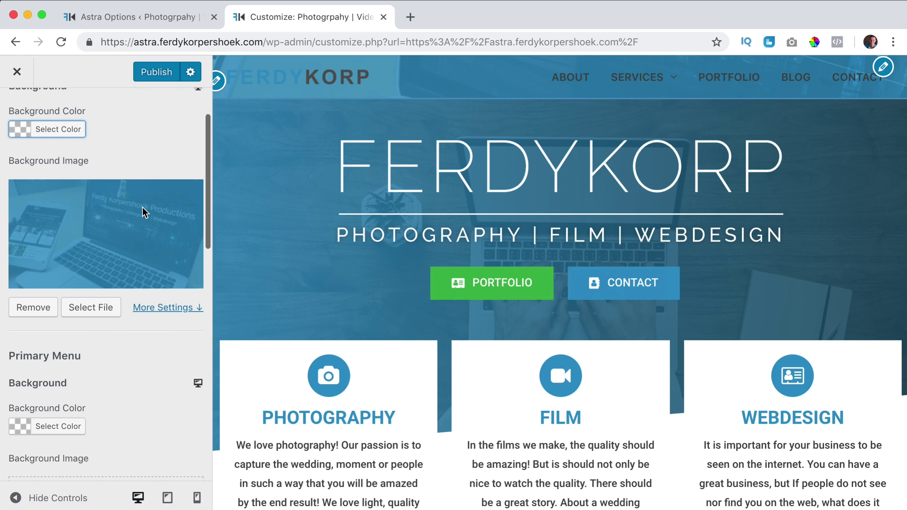
{"action": "scroll", "coordinate": [118, 216], "scroll_direction": "down", "scroll_amount": 3}
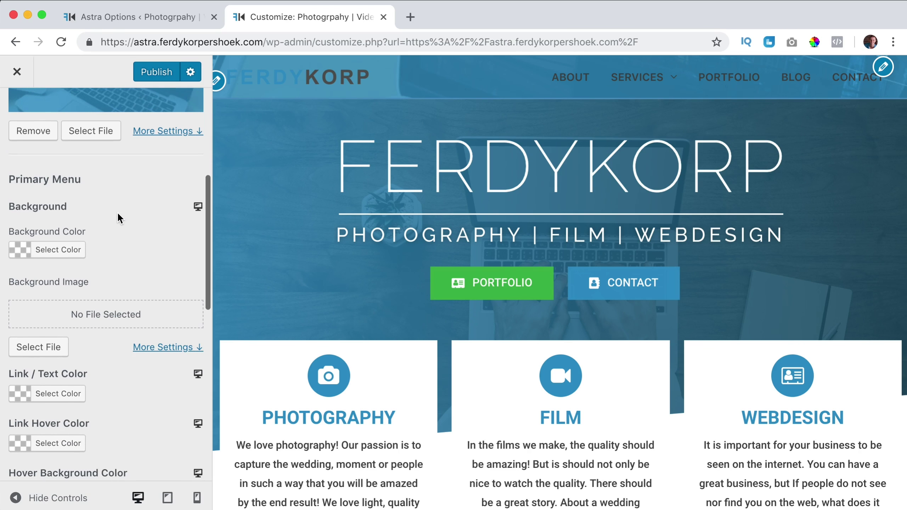
{"action": "left_click", "coordinate": [24, 255]}
{"action": "left_click", "coordinate": [39, 411]}
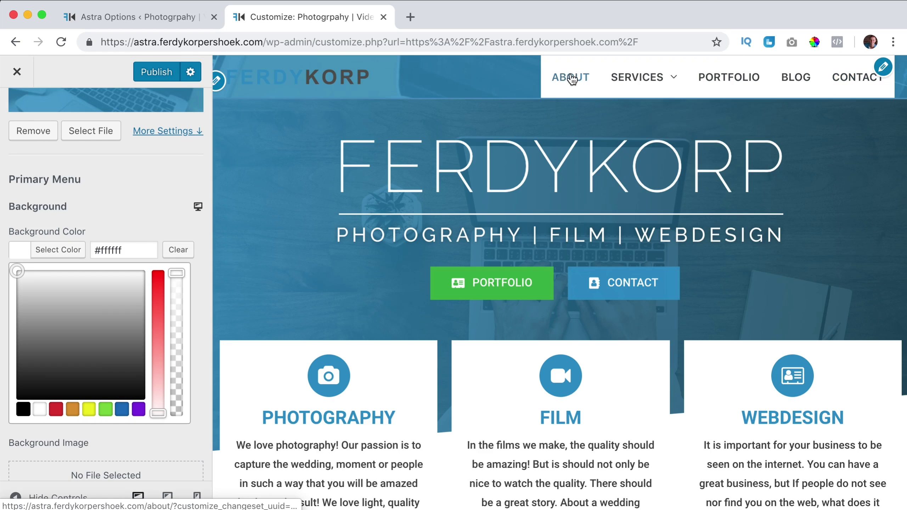
{"action": "left_click", "coordinate": [20, 254]}
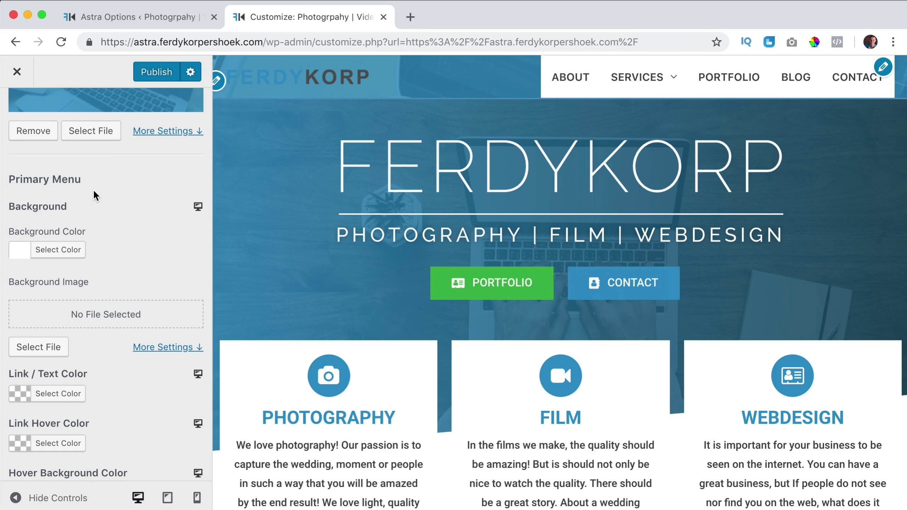
Step: Remove the Primary Header background image and set the header background colour to white
{"action": "scroll", "coordinate": [87, 196], "scroll_direction": "up", "scroll_amount": 7}
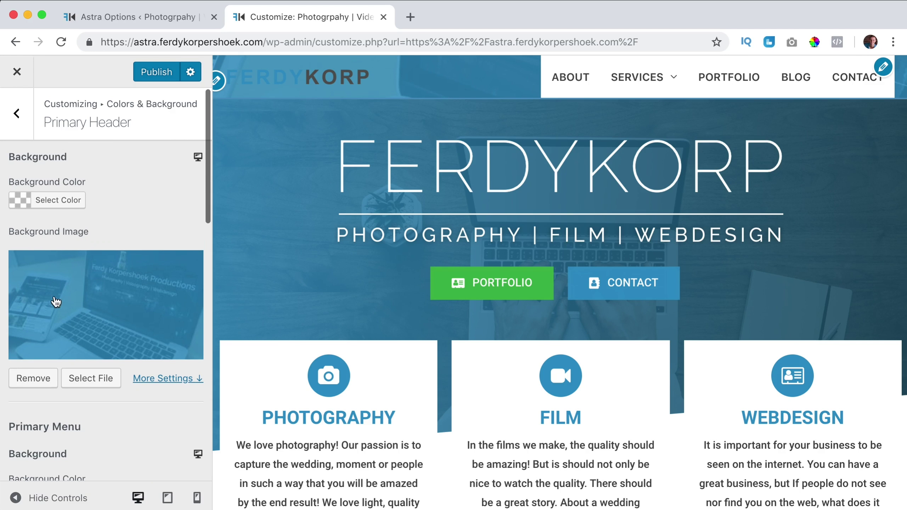
{"action": "left_click", "coordinate": [30, 377]}
{"action": "left_click", "coordinate": [23, 207]}
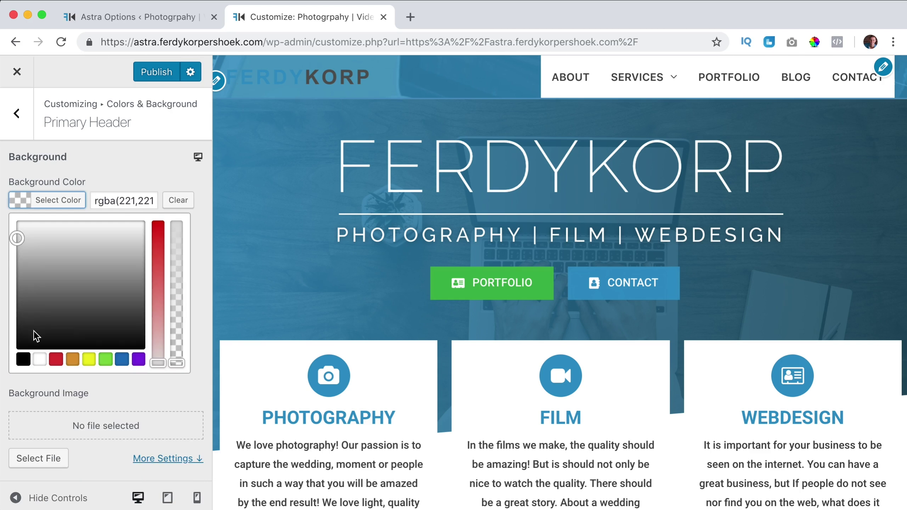
{"action": "left_click", "coordinate": [40, 359]}
{"action": "left_click", "coordinate": [46, 200]}
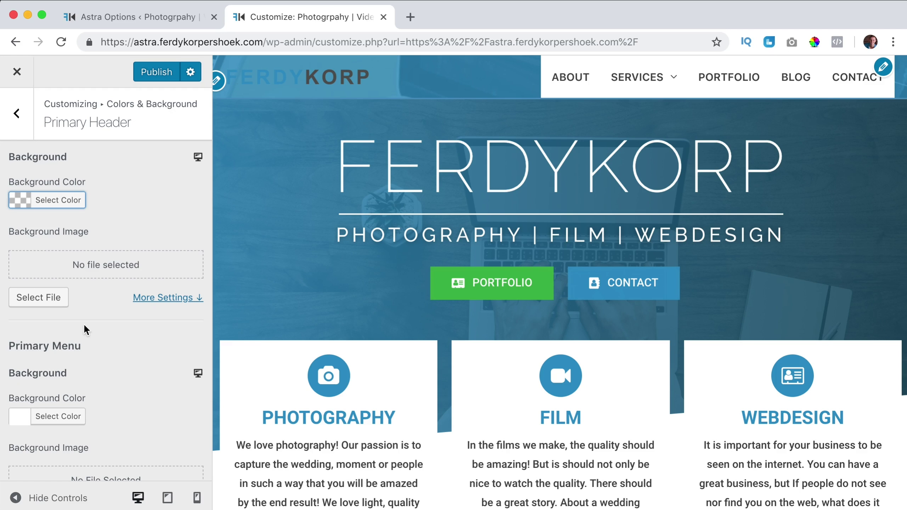
Step: Change the Primary Menu background to the blue swatch #1e73be
{"action": "left_click", "coordinate": [25, 414]}
{"action": "scroll", "coordinate": [59, 340], "scroll_direction": "down", "scroll_amount": 5}
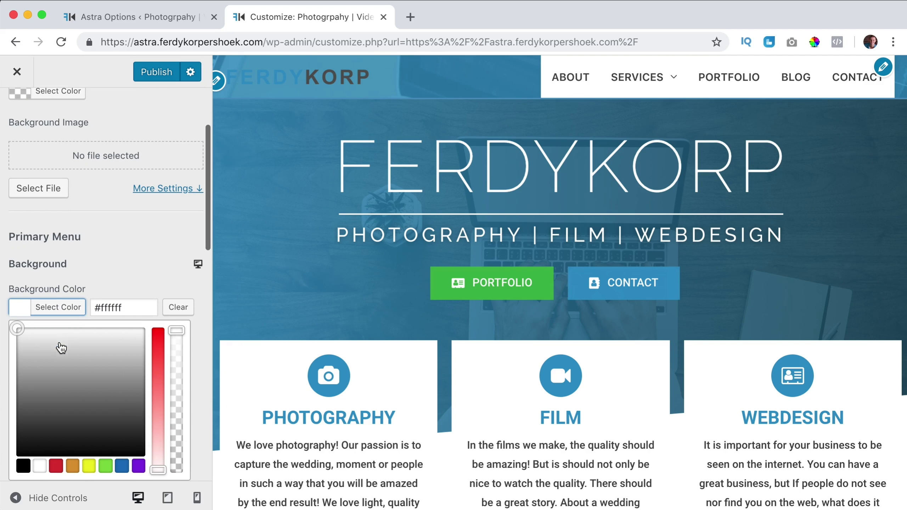
{"action": "left_click", "coordinate": [122, 423]}
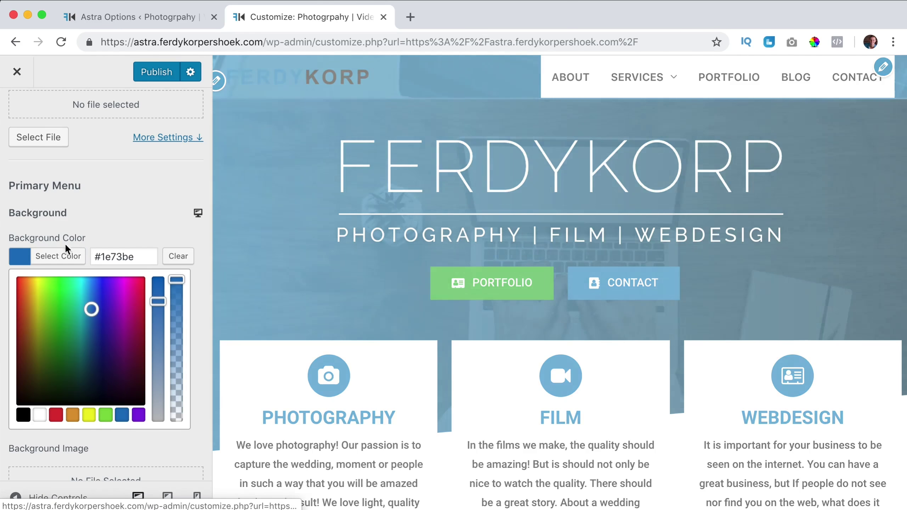
Step: Sample the FERDYKORP logo's blue, 4E93C3, with the browser colour-picker extension
{"action": "scroll", "coordinate": [107, 180], "scroll_direction": "up", "scroll_amount": 5}
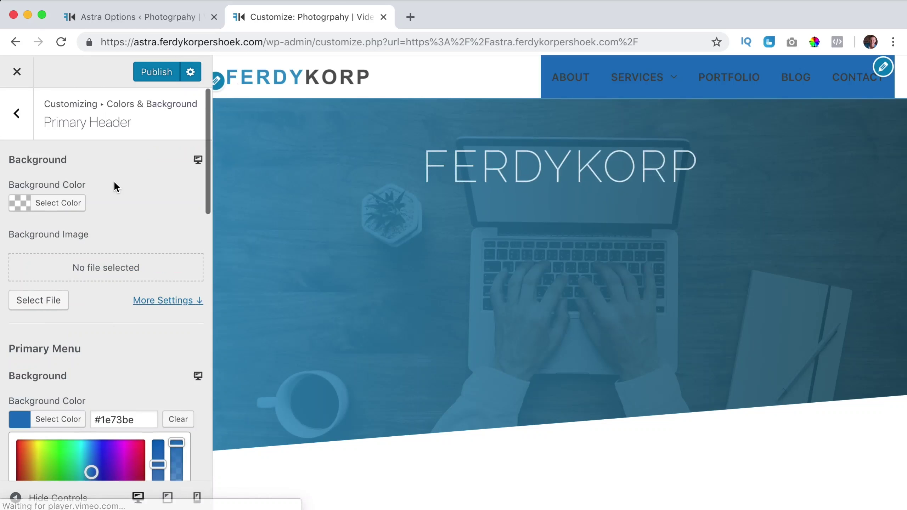
{"action": "left_click", "coordinate": [813, 42]}
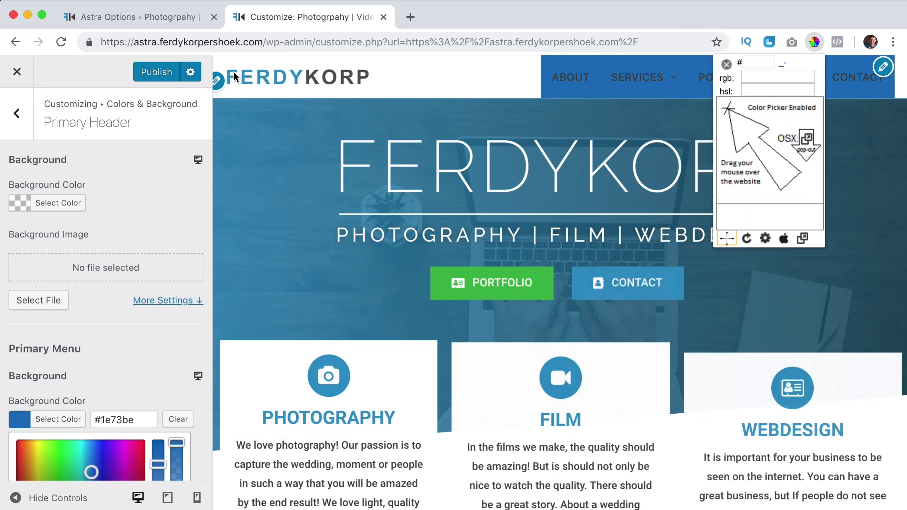
{"action": "left_click", "coordinate": [228, 71]}
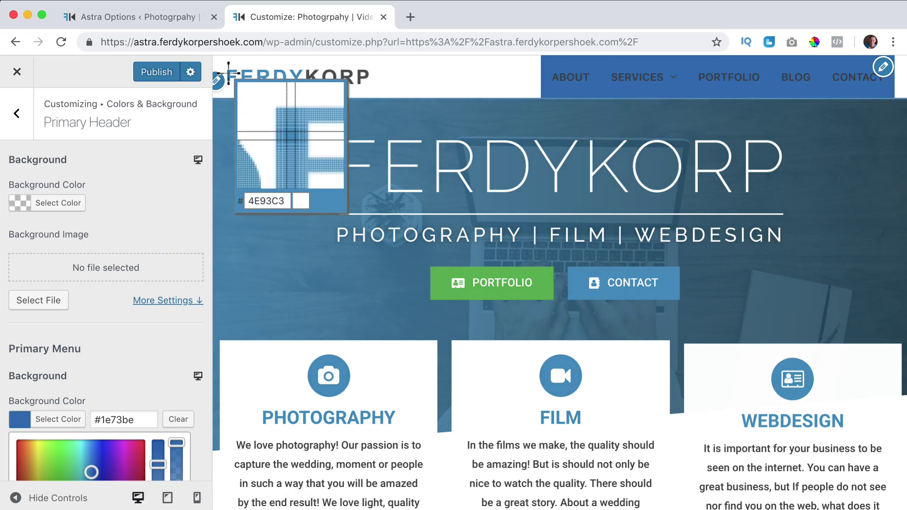
{"action": "left_click", "coordinate": [228, 71]}
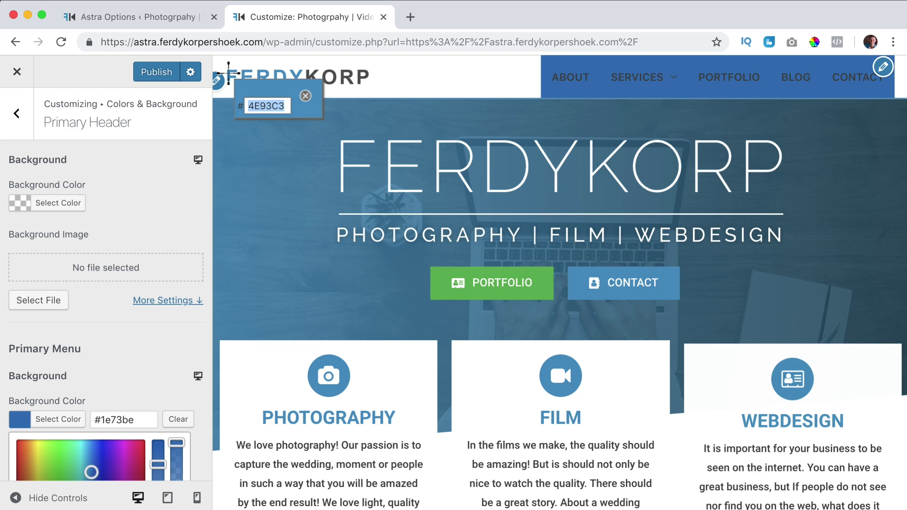
{"action": "left_click", "coordinate": [305, 95]}
Step: Paste 4e93c3 into the Primary Menu Background Color field
{"action": "left_click", "coordinate": [50, 425]}
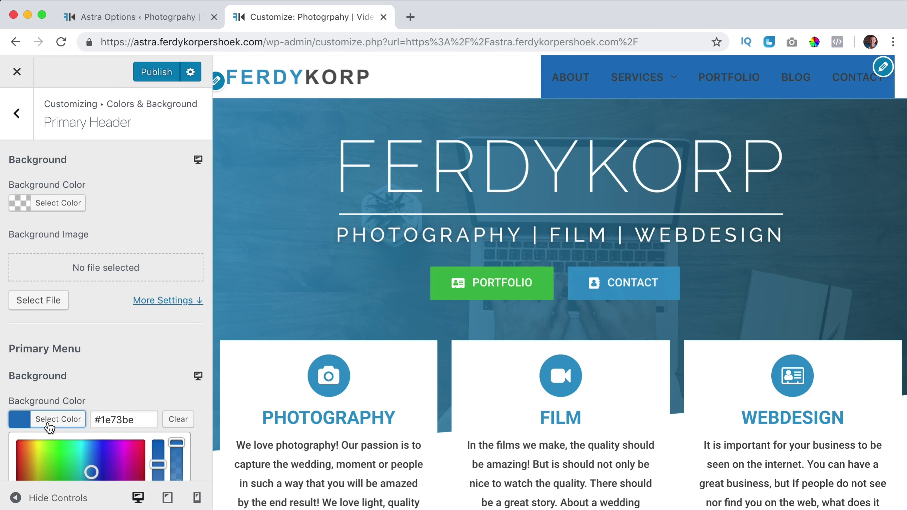
{"action": "double_click", "coordinate": [104, 420]}
{"action": "type", "text": "4e93c3"}
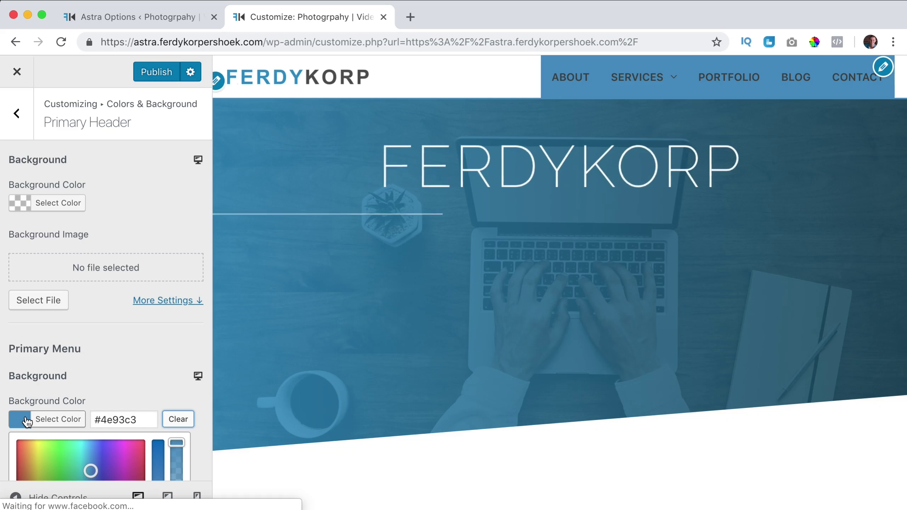
{"action": "left_click", "coordinate": [27, 422]}
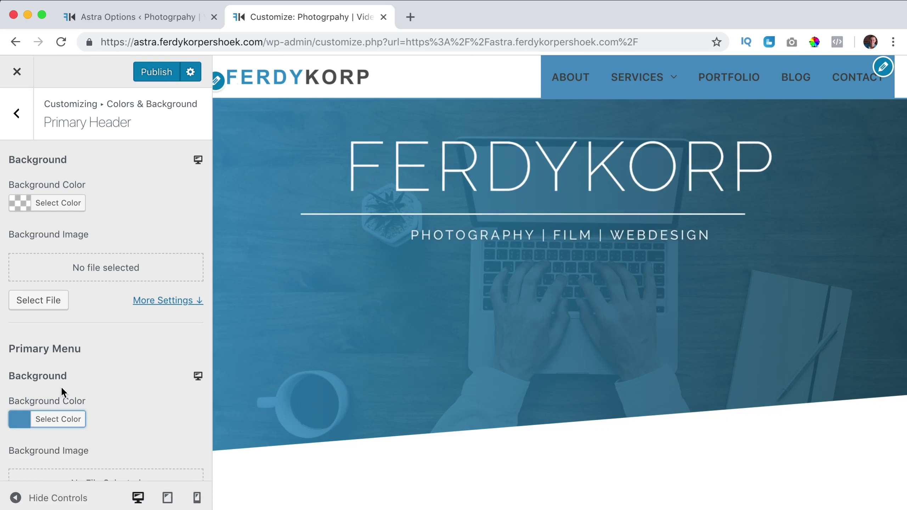
{"action": "scroll", "coordinate": [119, 337], "scroll_direction": "down", "scroll_amount": 2}
{"action": "scroll", "coordinate": [126, 326], "scroll_direction": "down", "scroll_amount": 4}
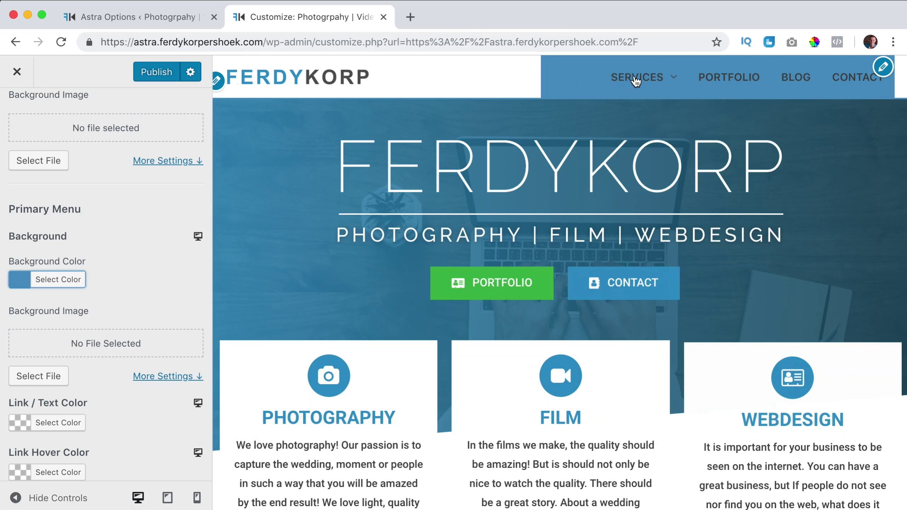
Step: Set both the menu Link Color and Link Hover Color to white
{"action": "scroll", "coordinate": [47, 307], "scroll_direction": "down", "scroll_amount": 5}
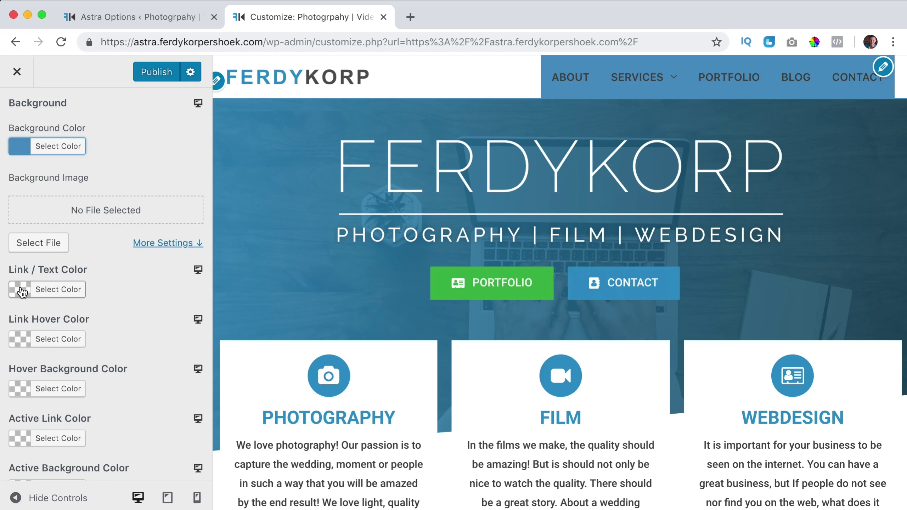
{"action": "left_click", "coordinate": [22, 292]}
{"action": "left_click", "coordinate": [41, 465]}
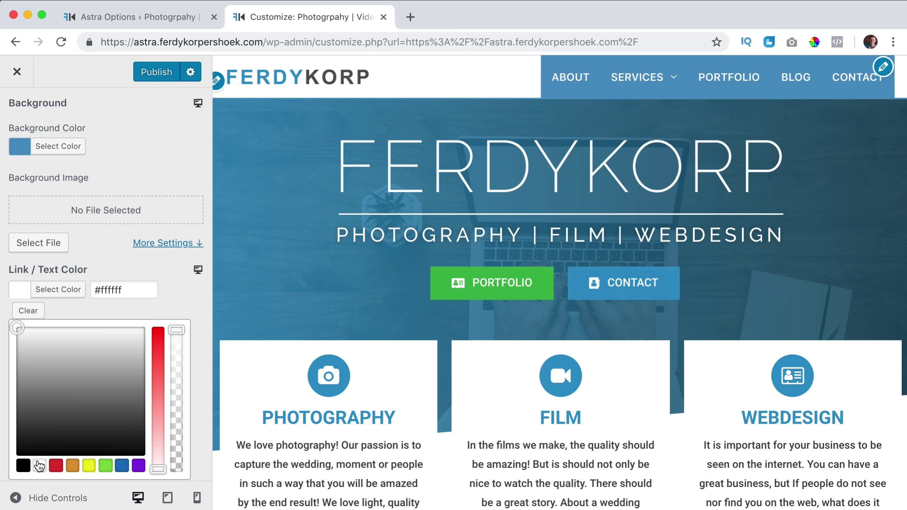
{"action": "left_click", "coordinate": [22, 291]}
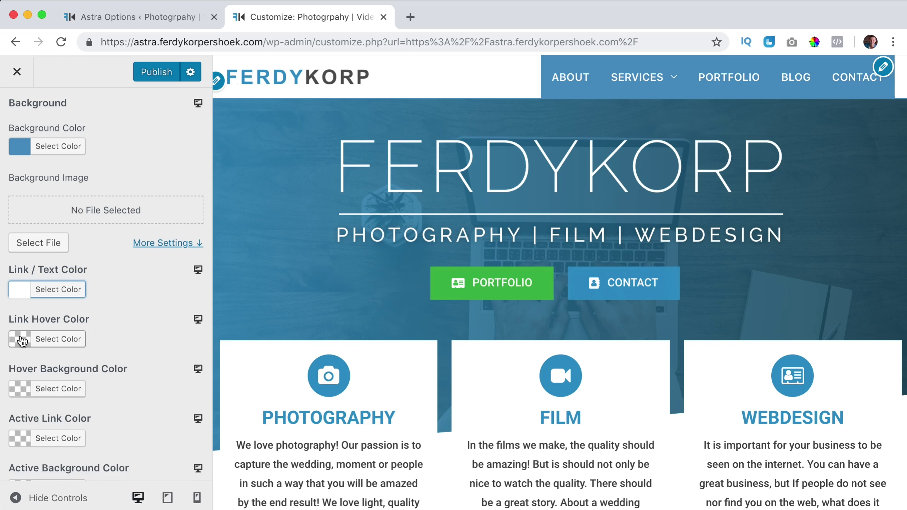
{"action": "left_click", "coordinate": [21, 341]}
{"action": "scroll", "coordinate": [47, 353], "scroll_direction": "down", "scroll_amount": 5}
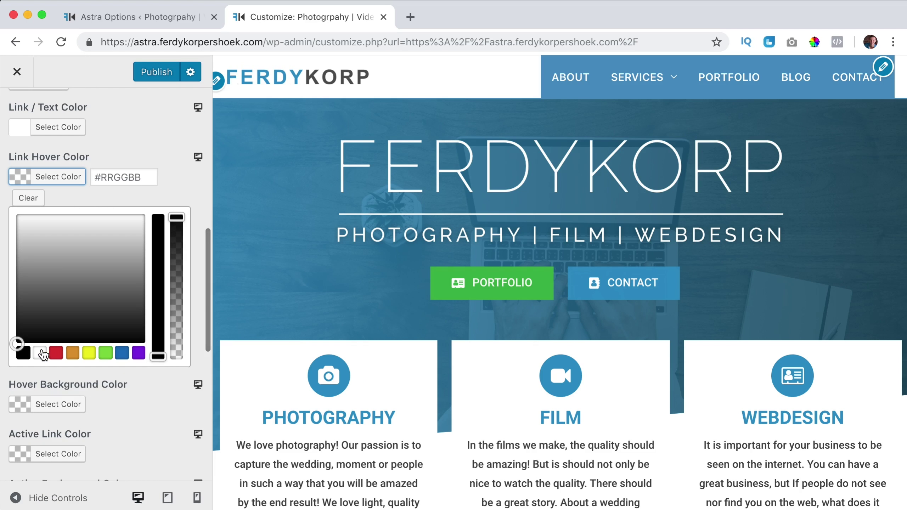
{"action": "left_click", "coordinate": [41, 353]}
{"action": "left_click", "coordinate": [20, 178]}
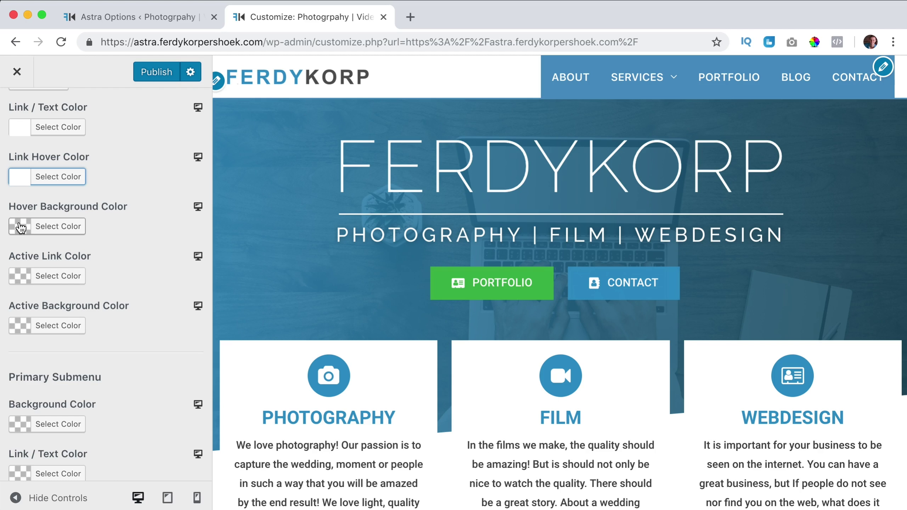
Step: Set the menu Hover Background Color to navy #365587 and check it in the preview
{"action": "left_click", "coordinate": [20, 227]}
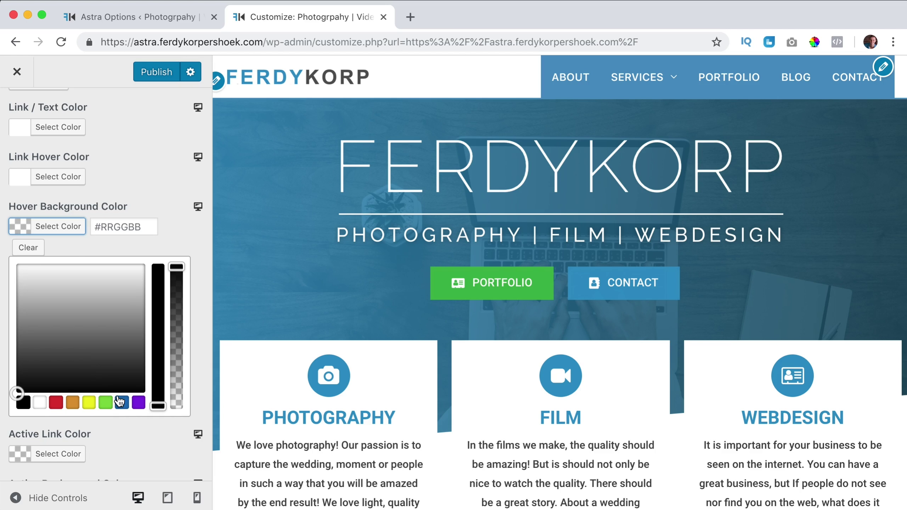
{"action": "left_click", "coordinate": [118, 225]}
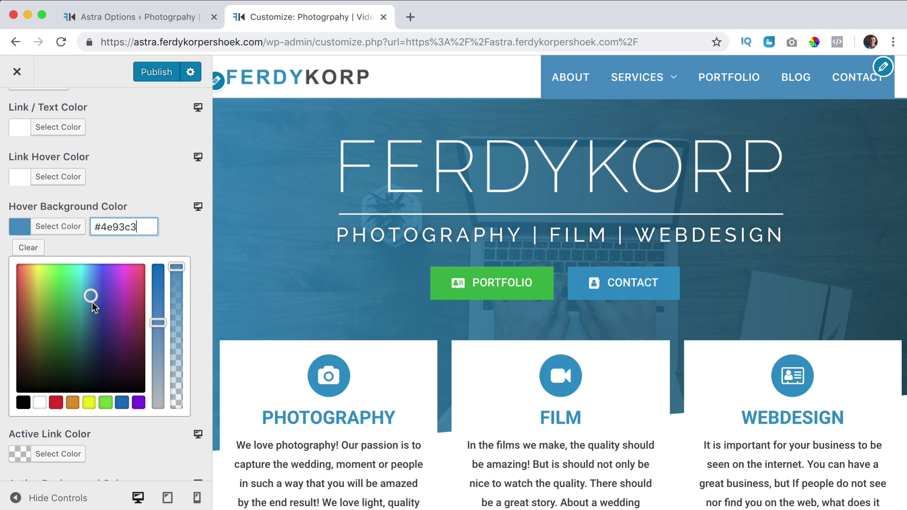
{"action": "left_click_drag", "start_coordinate": [94, 307], "coordinate": [95, 326]}
{"action": "left_click", "coordinate": [102, 241]}
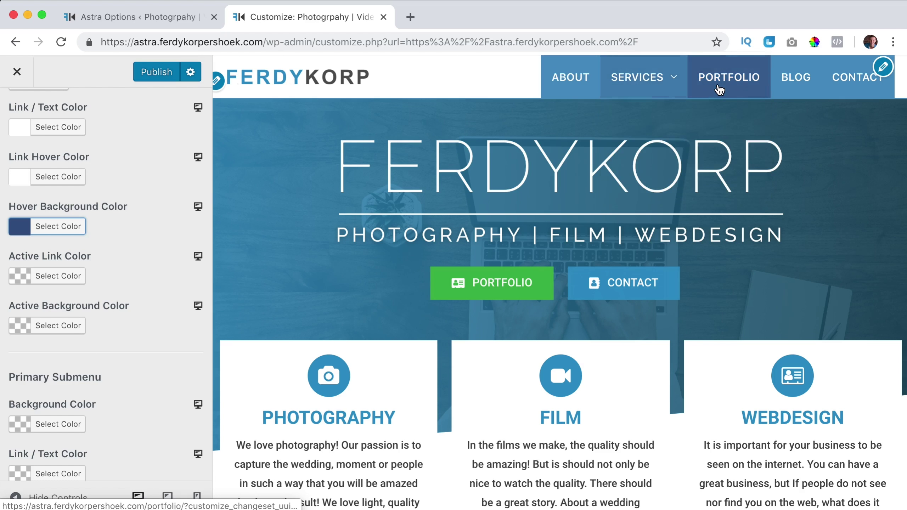
{"action": "mouse_move", "coordinate": [646, 82]}
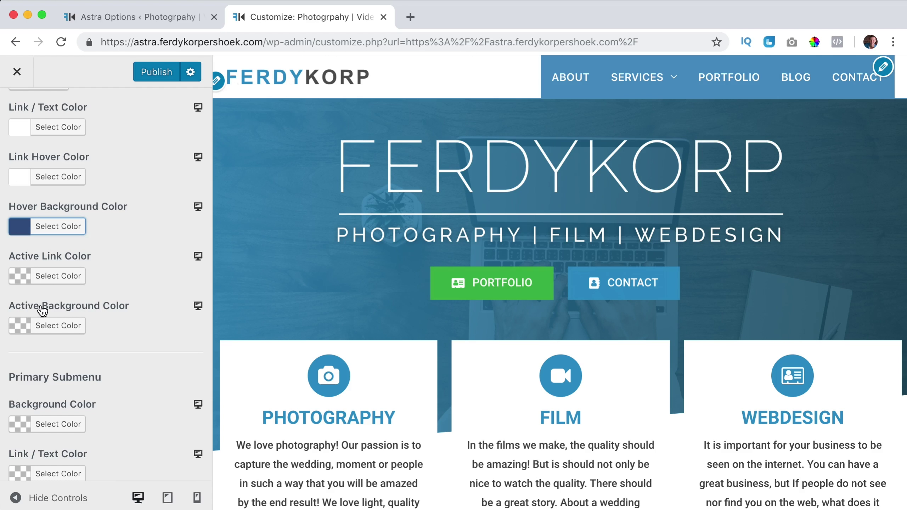
Step: Copy the navy hover colour into Active Background Color, publish, and preview the About page
{"action": "left_click", "coordinate": [25, 226]}
{"action": "left_click", "coordinate": [143, 228]}
{"action": "key", "text": "ctrl+a"}
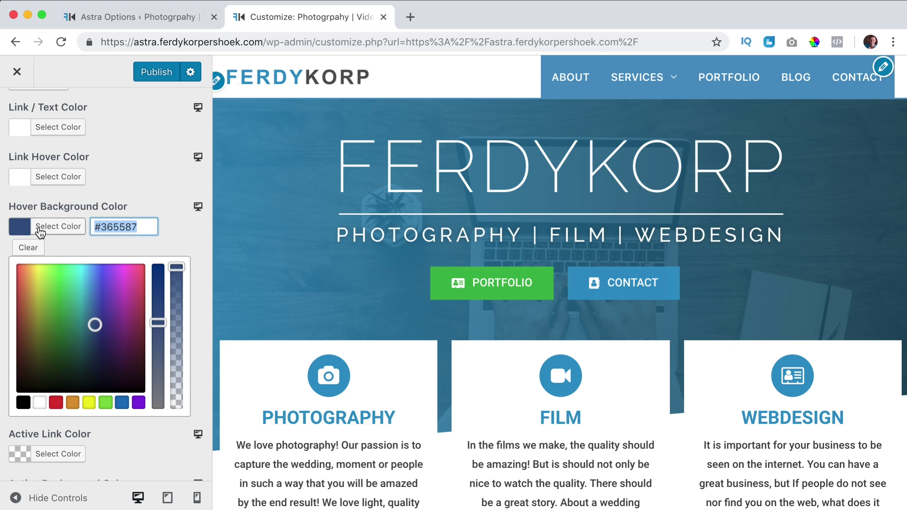
{"action": "left_click", "coordinate": [21, 230]}
{"action": "left_click", "coordinate": [20, 326]}
{"action": "left_click", "coordinate": [129, 328]}
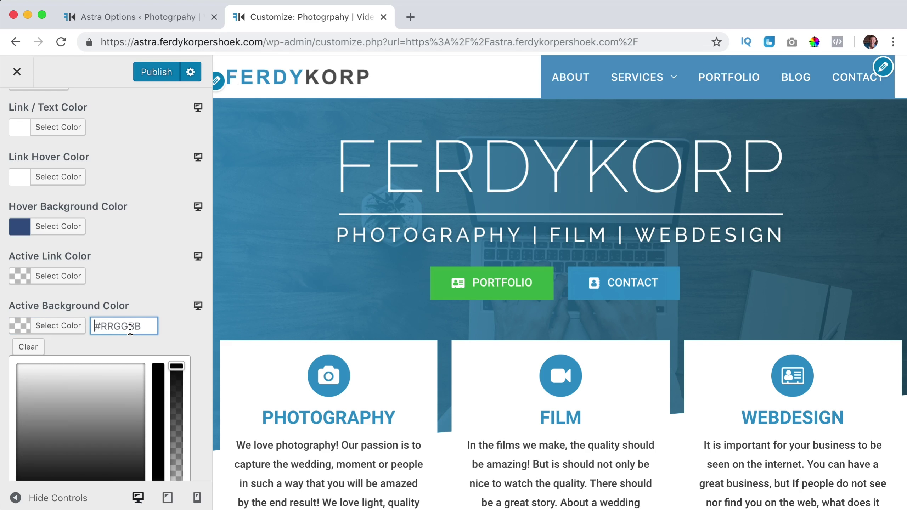
{"action": "left_click", "coordinate": [26, 330]}
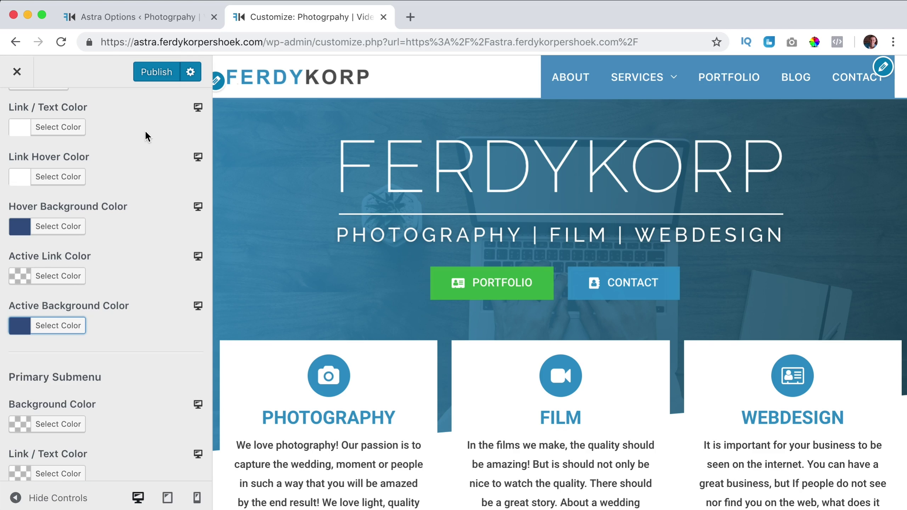
{"action": "left_click", "coordinate": [154, 77]}
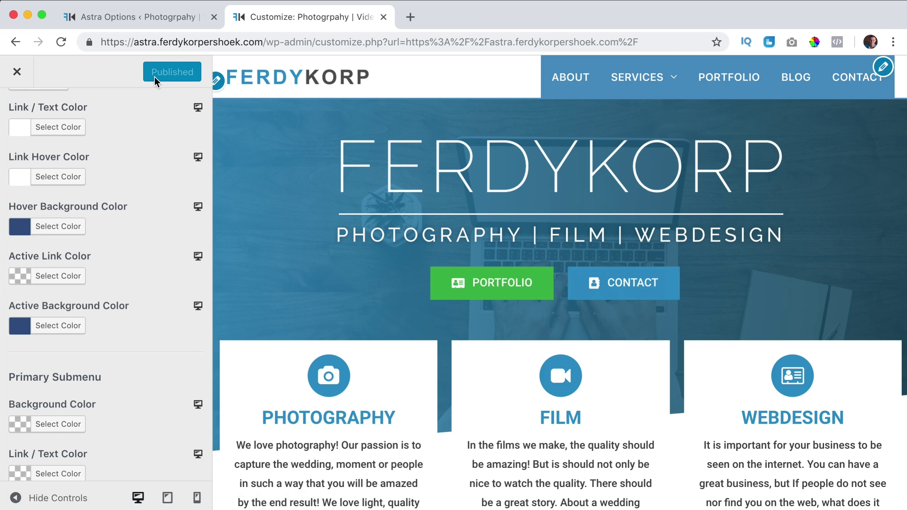
{"action": "left_click", "coordinate": [571, 79]}
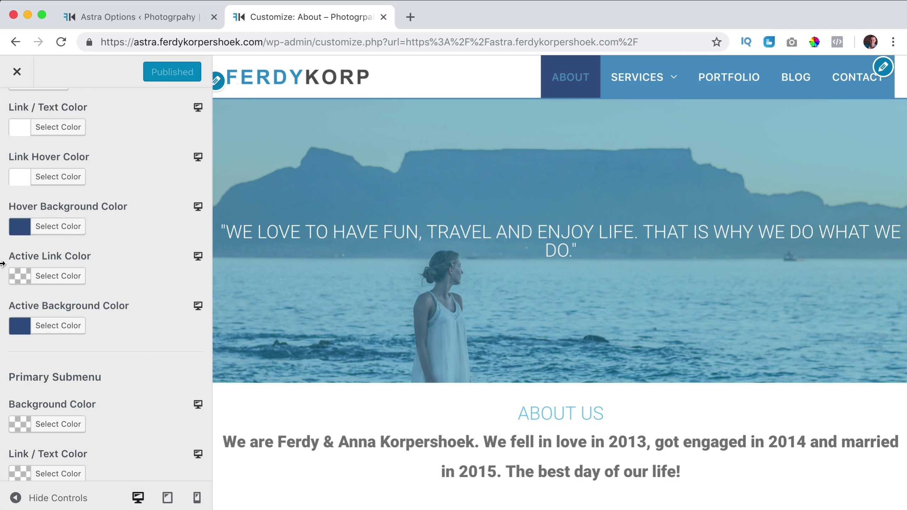
Step: Set the menu's Active Link Color to white so the active ABOUT item shows white text
{"action": "left_click", "coordinate": [21, 276]}
{"action": "left_click", "coordinate": [45, 454]}
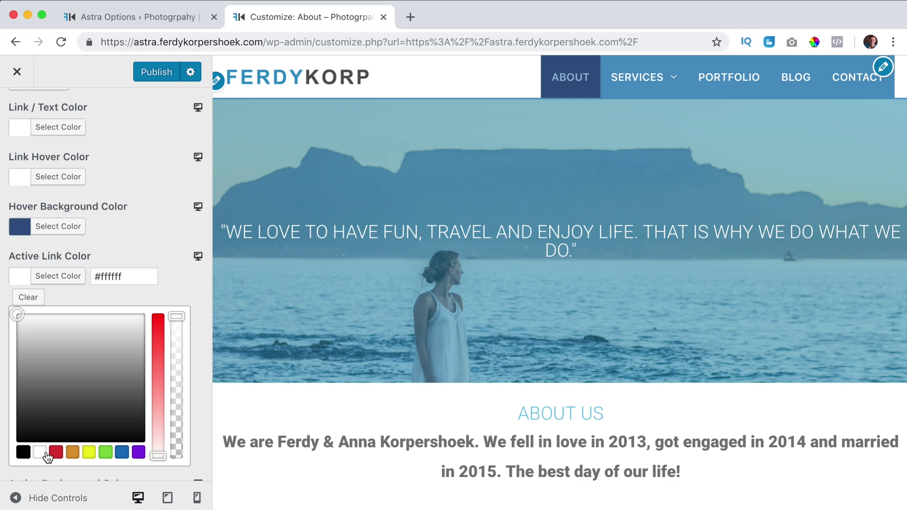
{"action": "left_click", "coordinate": [23, 278]}
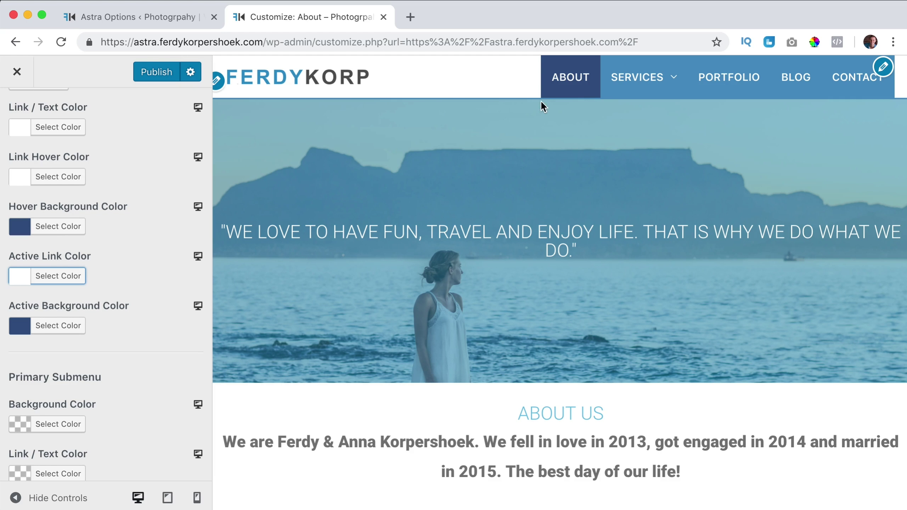
{"action": "scroll", "coordinate": [414, 202], "scroll_direction": "down", "scroll_amount": 3}
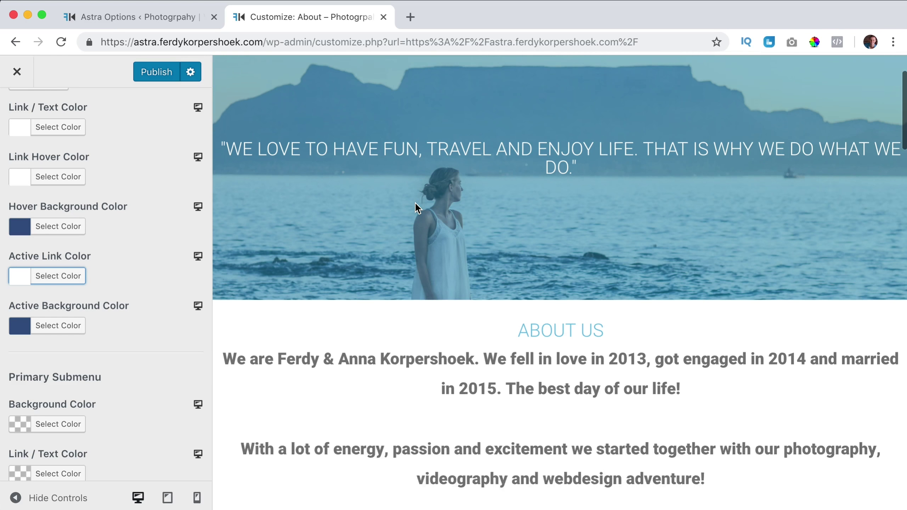
{"action": "scroll", "coordinate": [415, 203], "scroll_direction": "up", "scroll_amount": 3}
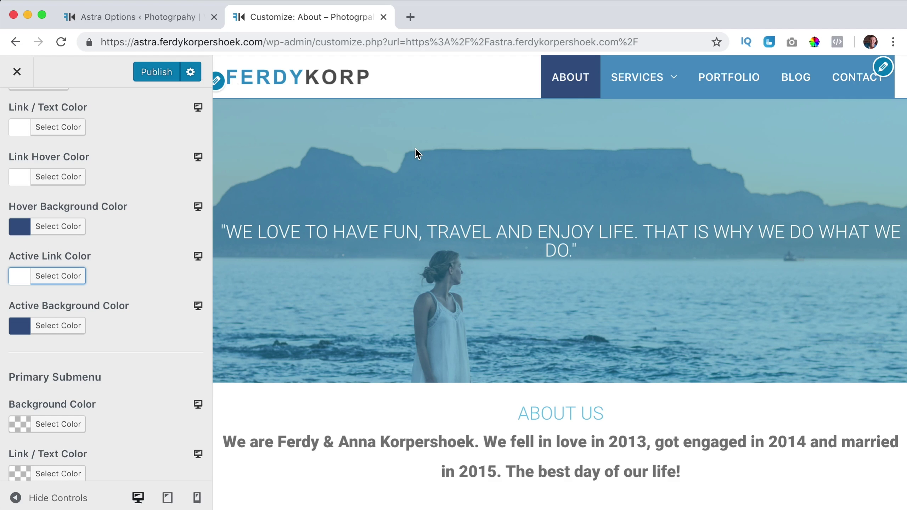
{"action": "scroll", "coordinate": [475, 148], "scroll_direction": "down", "scroll_amount": 3}
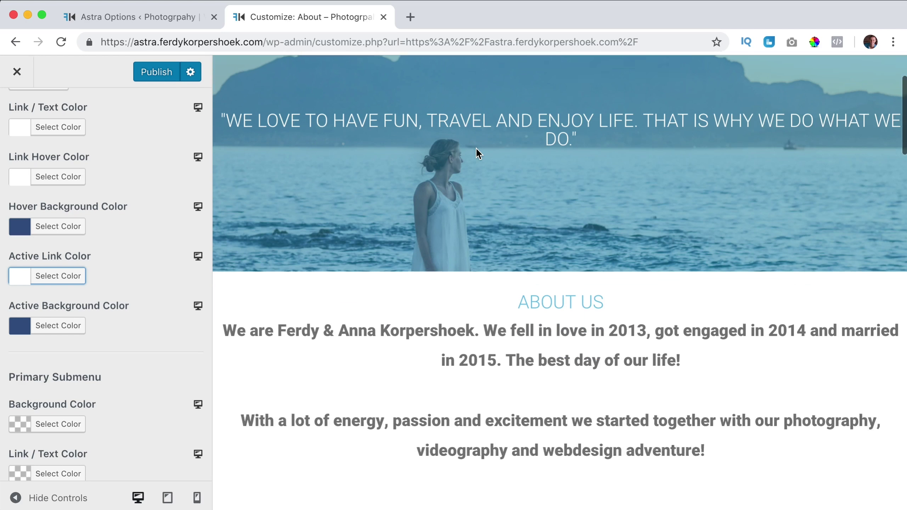
{"action": "scroll", "coordinate": [475, 147], "scroll_direction": "up", "scroll_amount": 3}
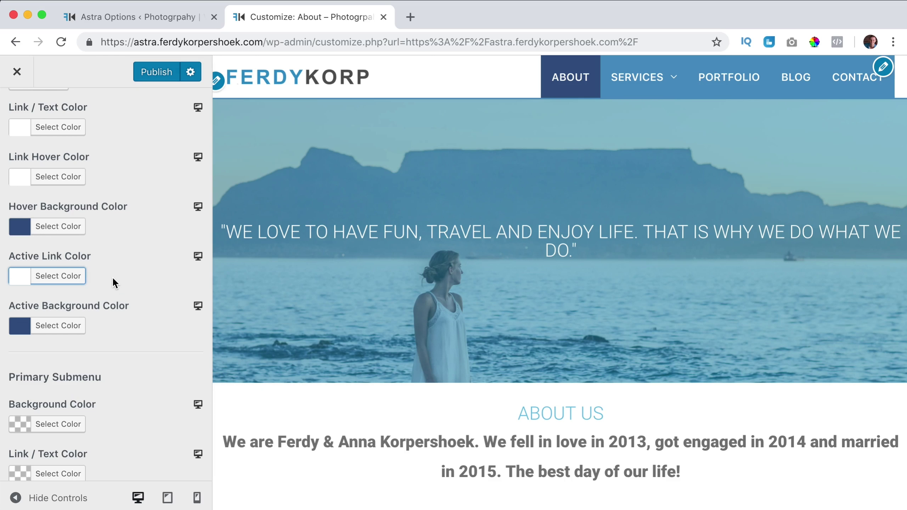
{"action": "scroll", "coordinate": [127, 288], "scroll_direction": "down", "scroll_amount": 5}
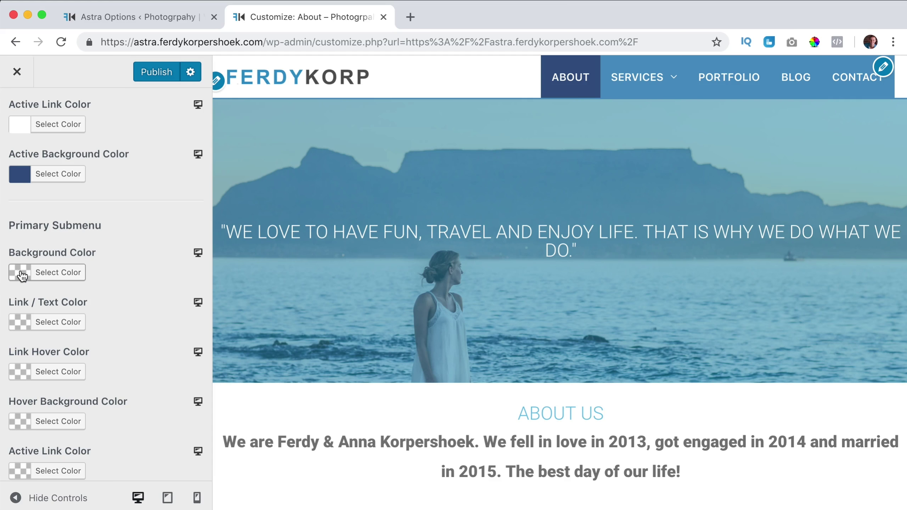
Step: Copy the header blue #4e93c3, try it as the submenu background, then settle on white
{"action": "left_click", "coordinate": [22, 274]}
{"action": "left_click", "coordinate": [122, 449]}
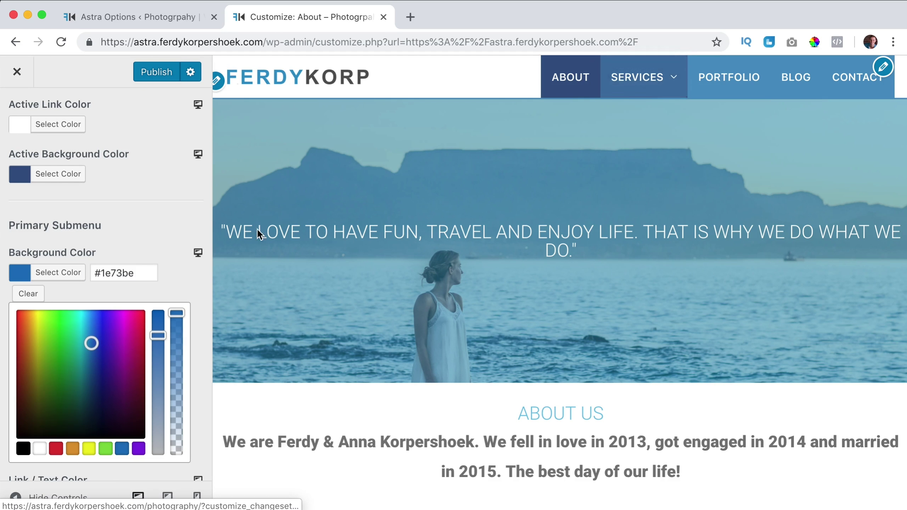
{"action": "scroll", "coordinate": [122, 224], "scroll_direction": "up", "scroll_amount": 10}
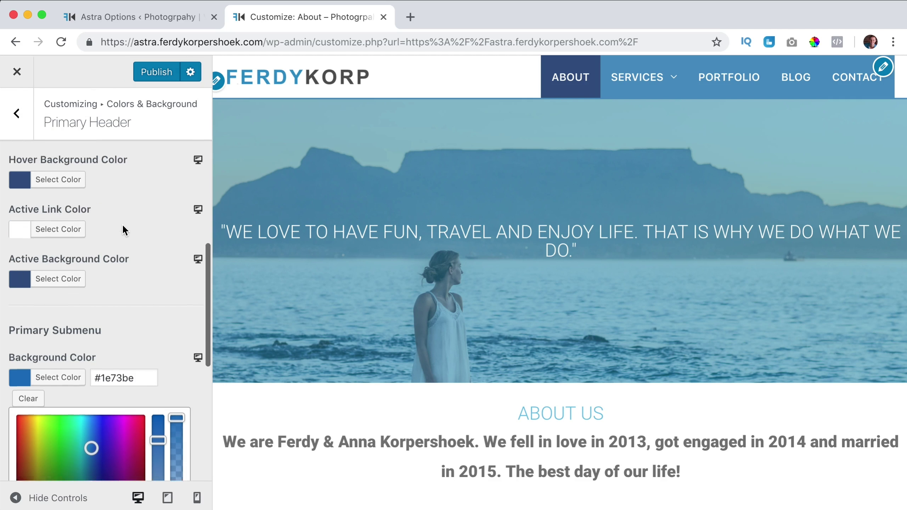
{"action": "left_click", "coordinate": [22, 185]}
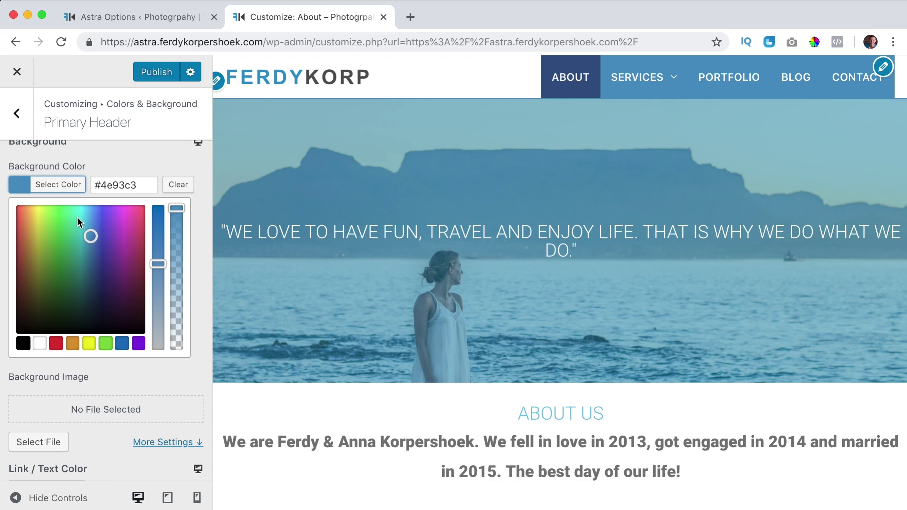
{"action": "triple_click", "coordinate": [114, 182]}
{"action": "key", "text": "super+c"}
{"action": "left_click", "coordinate": [10, 185]}
{"action": "scroll", "coordinate": [118, 237], "scroll_direction": "down", "scroll_amount": 10}
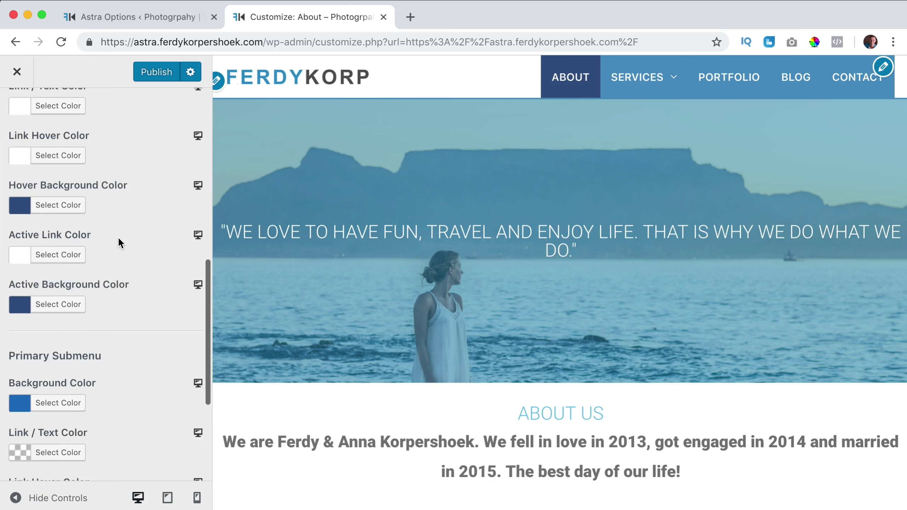
{"action": "left_click", "coordinate": [25, 246]}
{"action": "triple_click", "coordinate": [115, 242]}
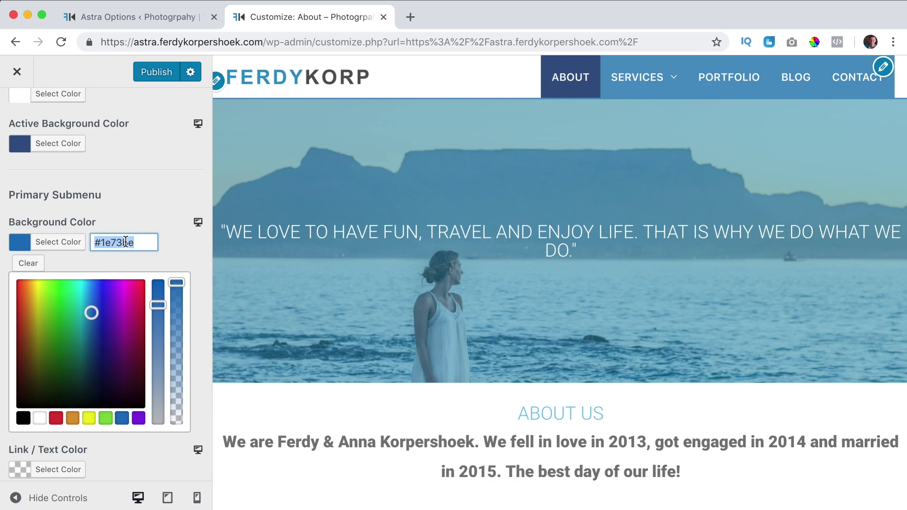
{"action": "key", "text": "super+v"}
{"action": "left_click", "coordinate": [16, 247]}
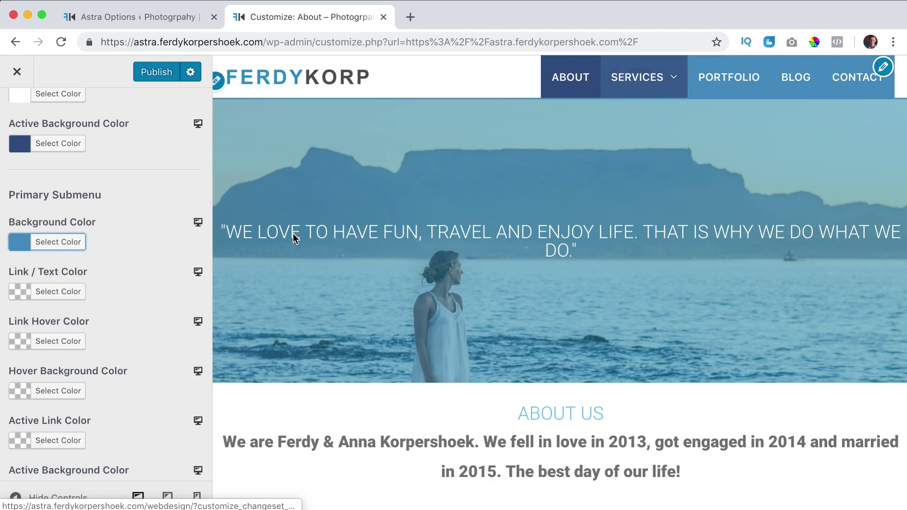
{"action": "left_click", "coordinate": [41, 242]}
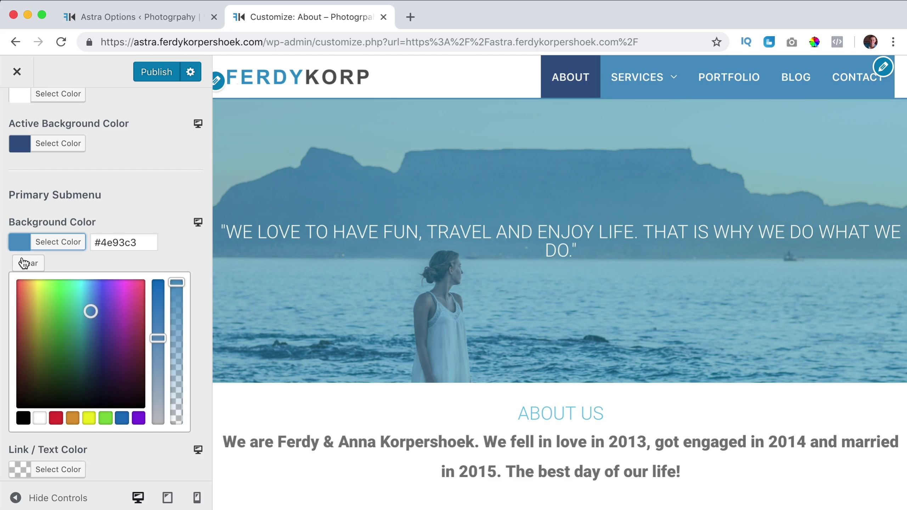
{"action": "left_click", "coordinate": [40, 418]}
{"action": "left_click", "coordinate": [18, 247]}
Step: Set the Primary Submenu link text colour to blue #4e93c3
{"action": "left_click", "coordinate": [20, 295]}
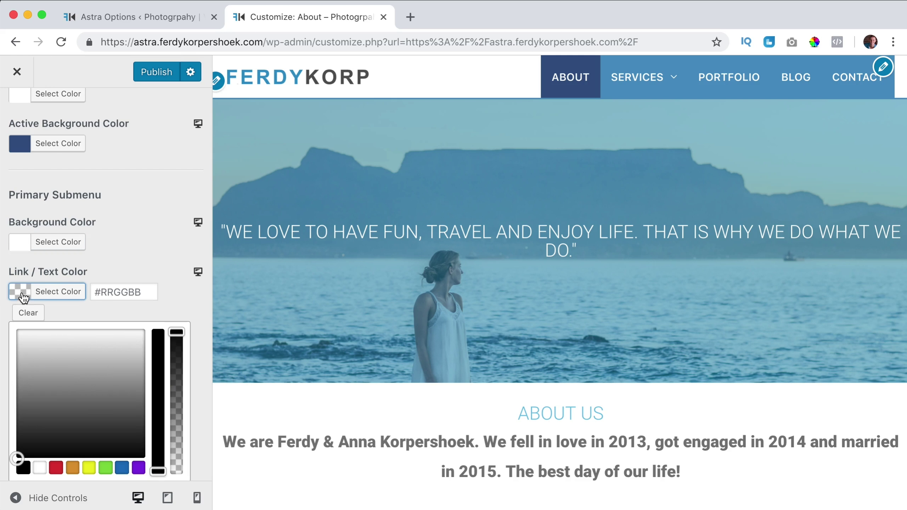
{"action": "left_click", "coordinate": [95, 292]}
{"action": "key", "text": "super+v"}
{"action": "key", "text": "Tab"}
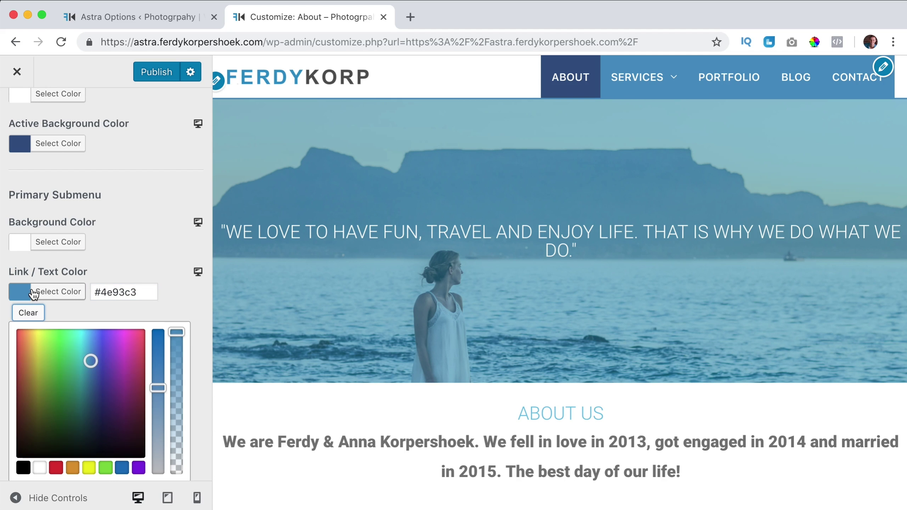
{"action": "mouse_move", "coordinate": [639, 78]}
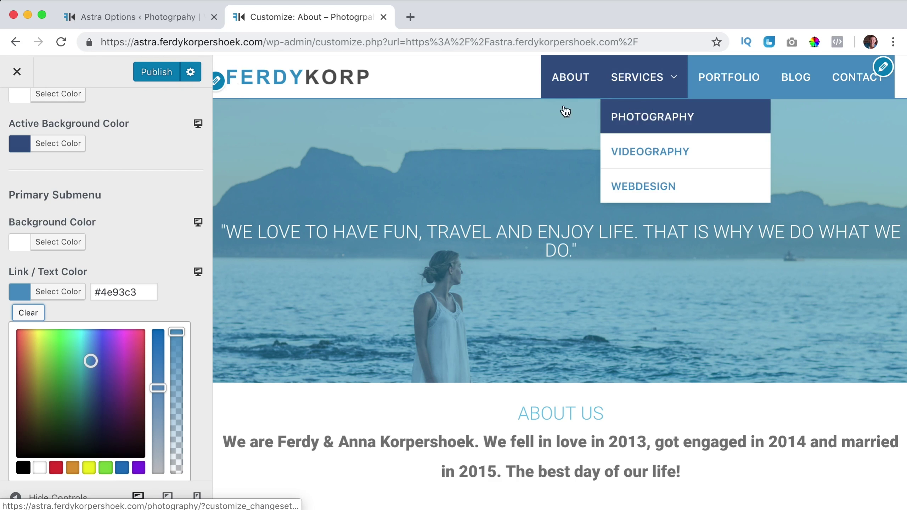
{"action": "left_click", "coordinate": [14, 296]}
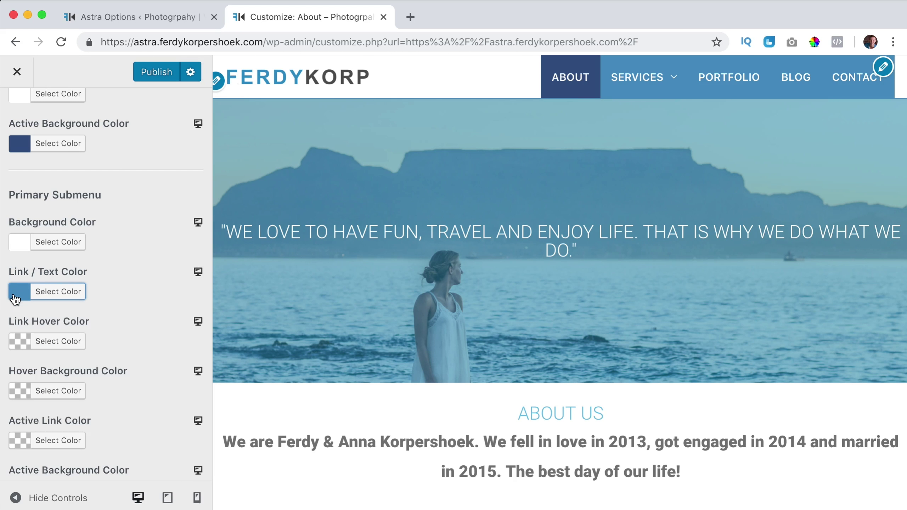
{"action": "scroll", "coordinate": [131, 241], "scroll_direction": "down", "scroll_amount": 2}
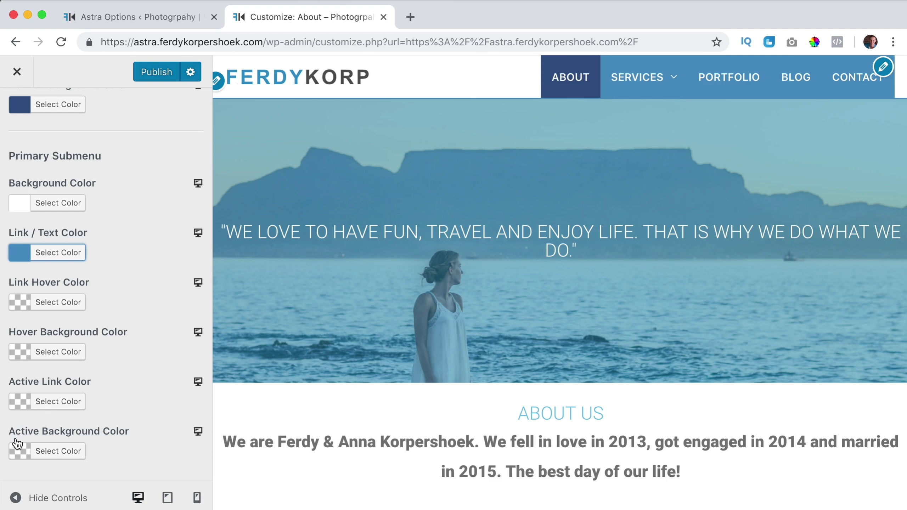
{"action": "scroll", "coordinate": [138, 368], "scroll_direction": "up", "scroll_amount": 12}
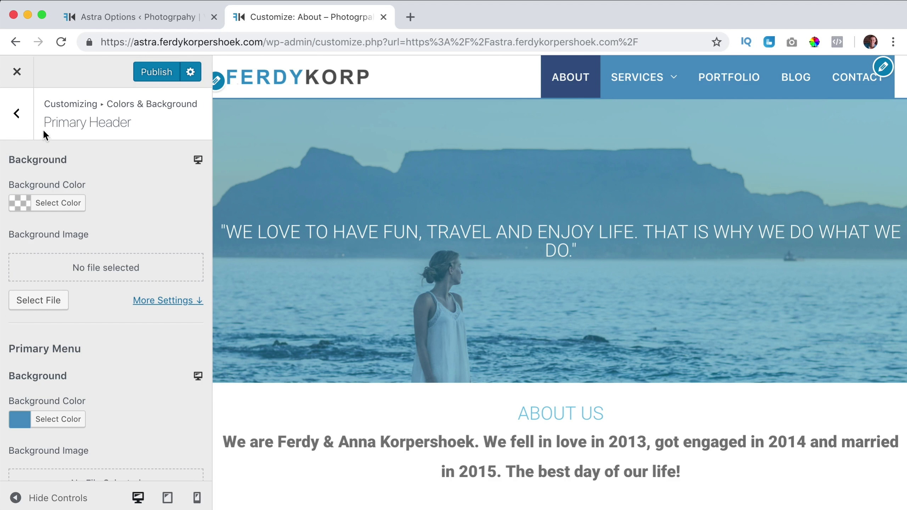
Step: Go back from the Header panel to the colour sections and open Content colour settings
{"action": "left_click", "coordinate": [30, 121]}
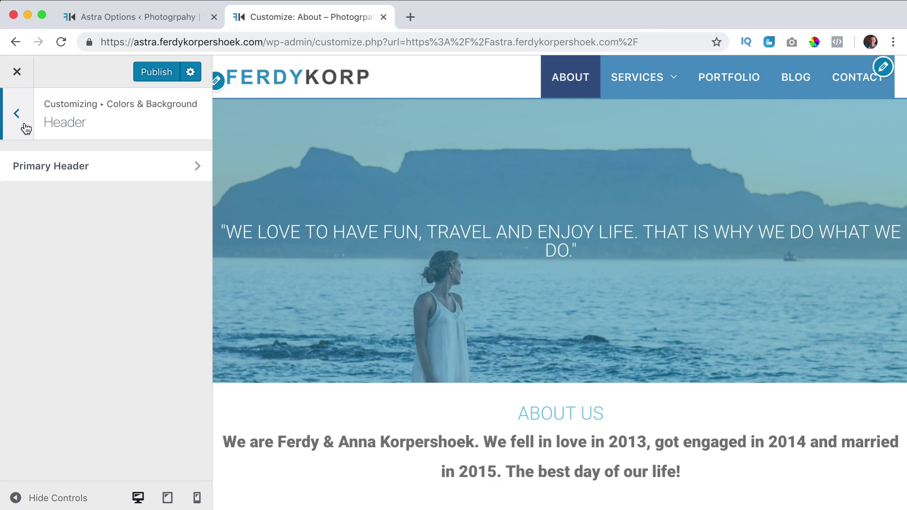
{"action": "left_click", "coordinate": [24, 115]}
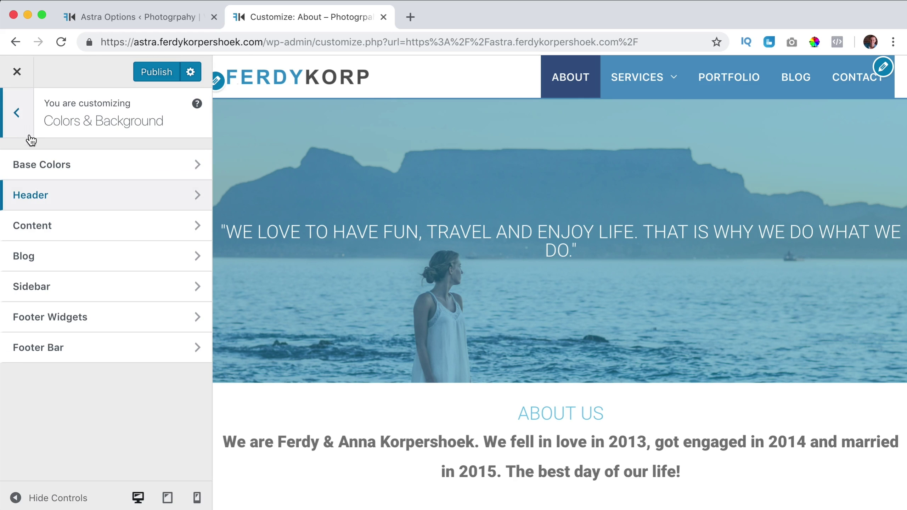
{"action": "left_click", "coordinate": [56, 226]}
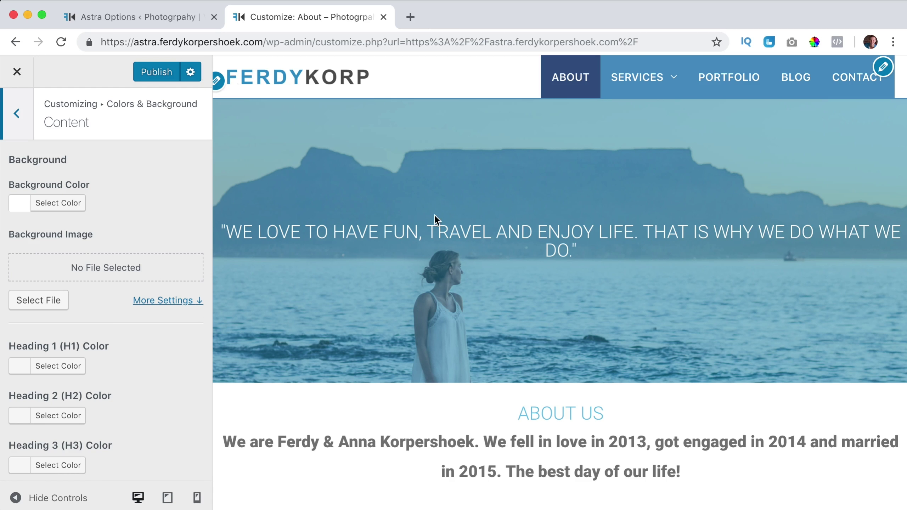
Step: Switch the live preview to the Blog page
{"action": "scroll", "coordinate": [456, 214], "scroll_direction": "down", "scroll_amount": 20}
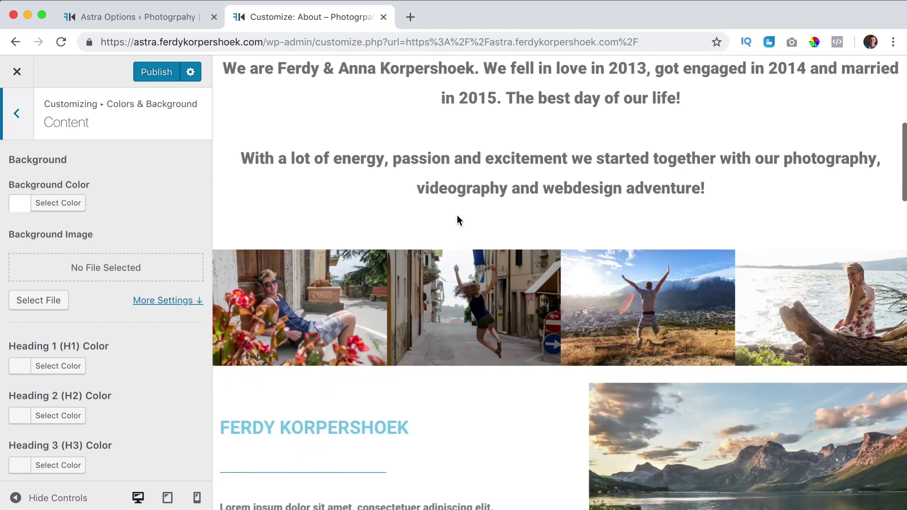
{"action": "scroll", "coordinate": [572, 220], "scroll_direction": "down", "scroll_amount": 15}
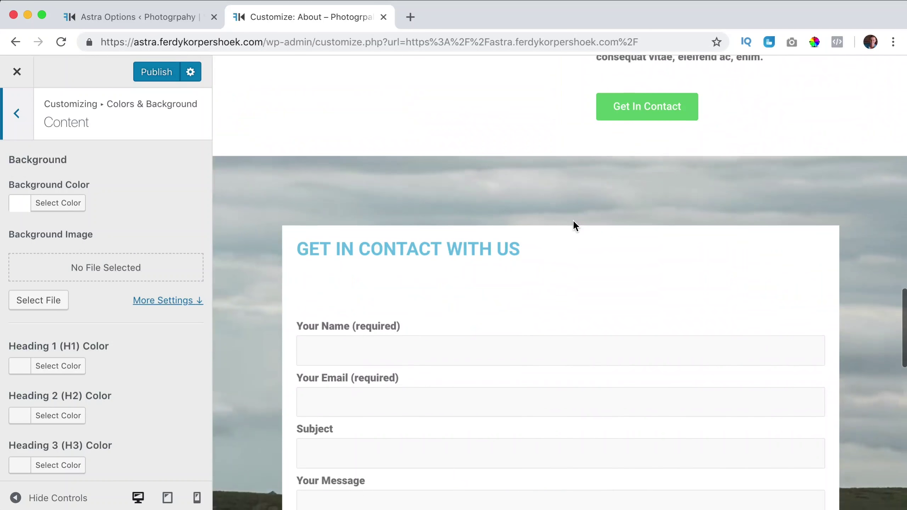
{"action": "scroll", "coordinate": [573, 220], "scroll_direction": "down", "scroll_amount": 5}
{"action": "scroll", "coordinate": [572, 220], "scroll_direction": "up", "scroll_amount": 20}
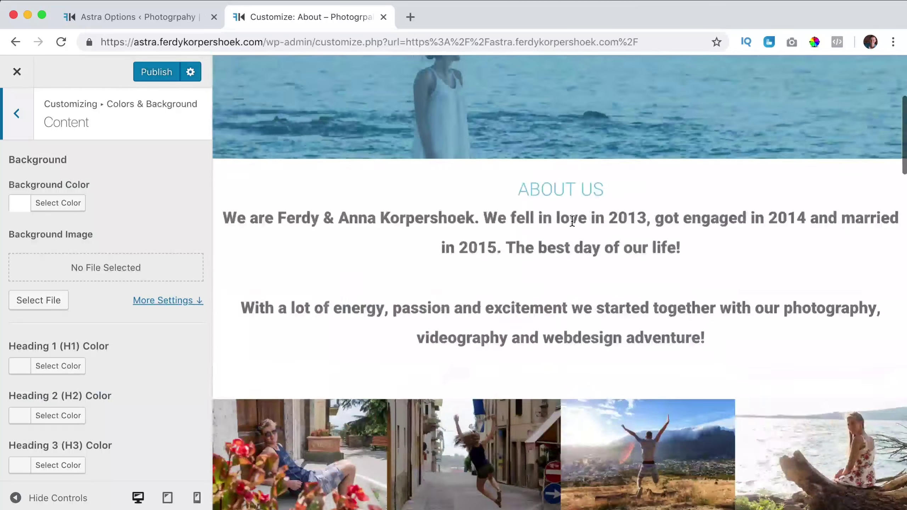
{"action": "left_click", "coordinate": [791, 78]}
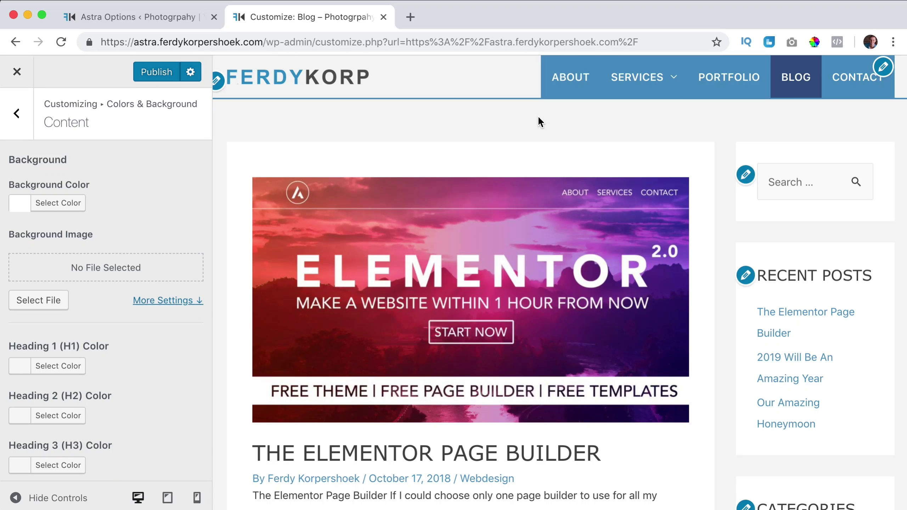
{"action": "left_click", "coordinate": [58, 202]}
{"action": "left_click", "coordinate": [56, 362]}
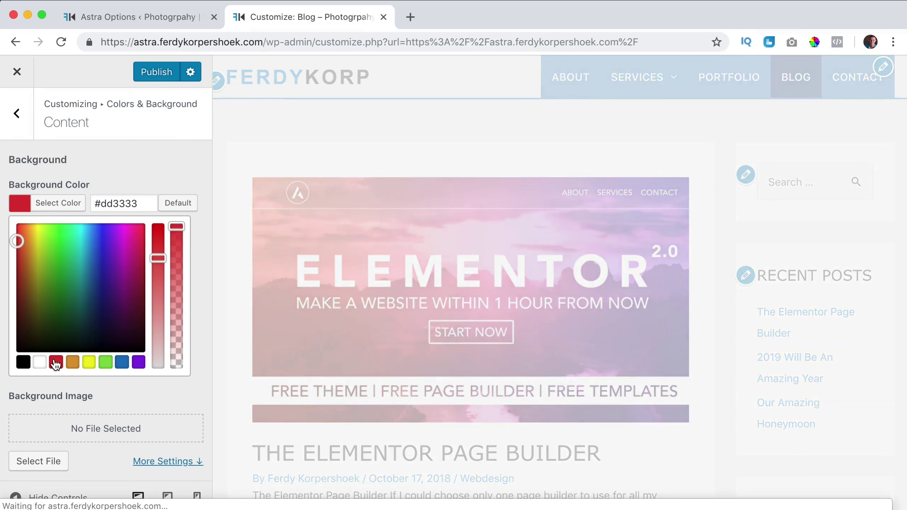
{"action": "scroll", "coordinate": [606, 243], "scroll_direction": "down", "scroll_amount": 10}
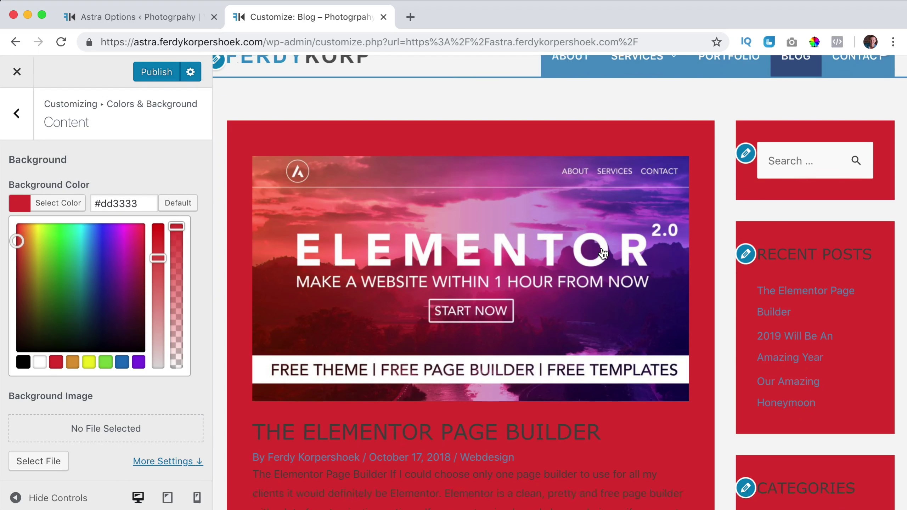
{"action": "scroll", "coordinate": [605, 246], "scroll_direction": "up", "scroll_amount": 10}
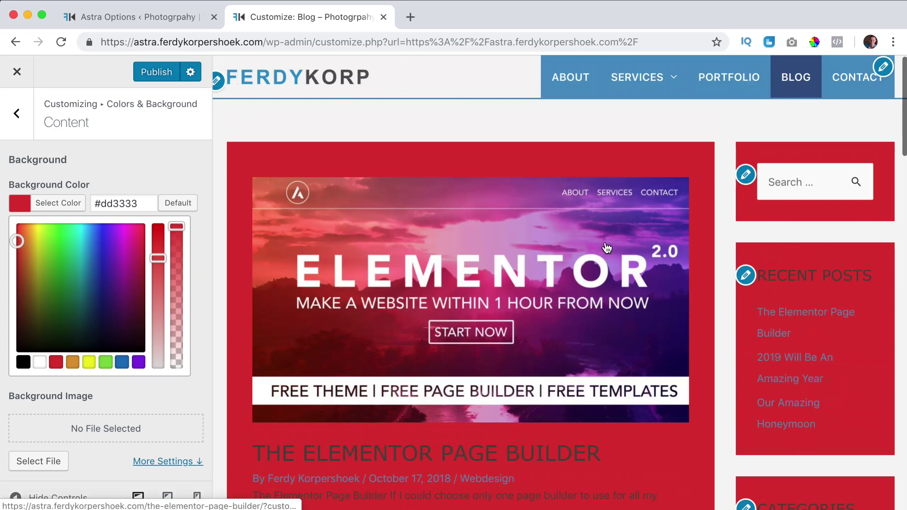
{"action": "left_click", "coordinate": [38, 206]}
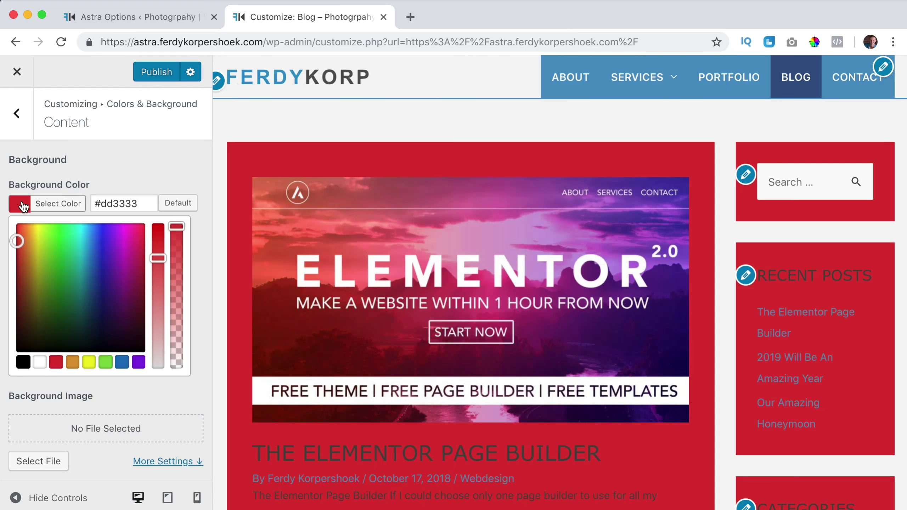
{"action": "left_click", "coordinate": [15, 204]}
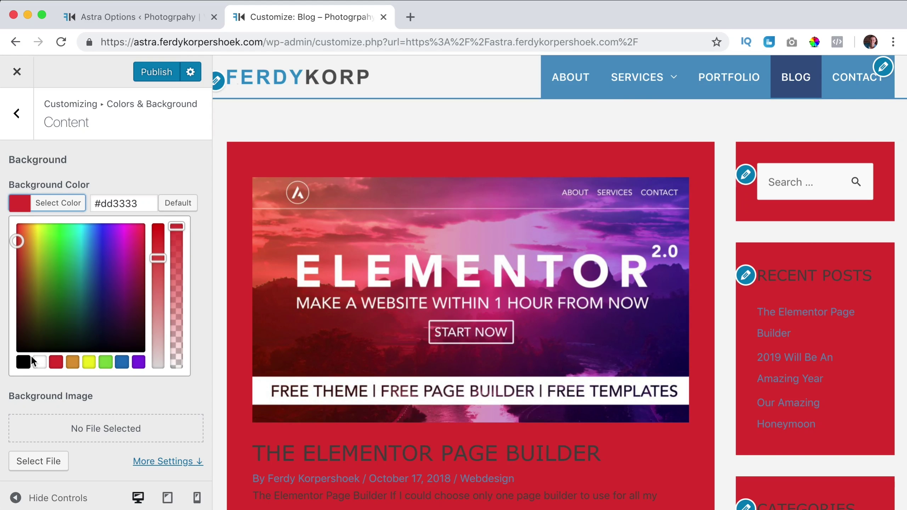
{"action": "left_click", "coordinate": [37, 360]}
{"action": "left_click", "coordinate": [20, 203]}
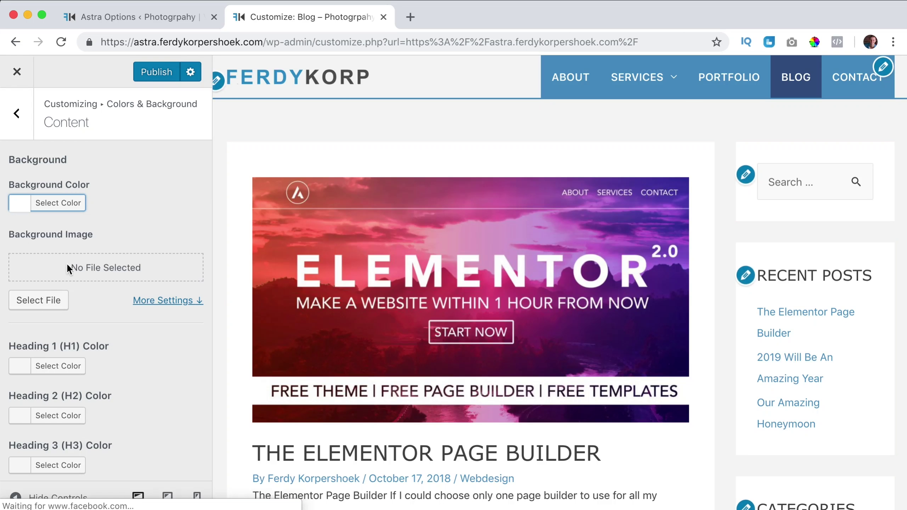
{"action": "left_click", "coordinate": [55, 300]}
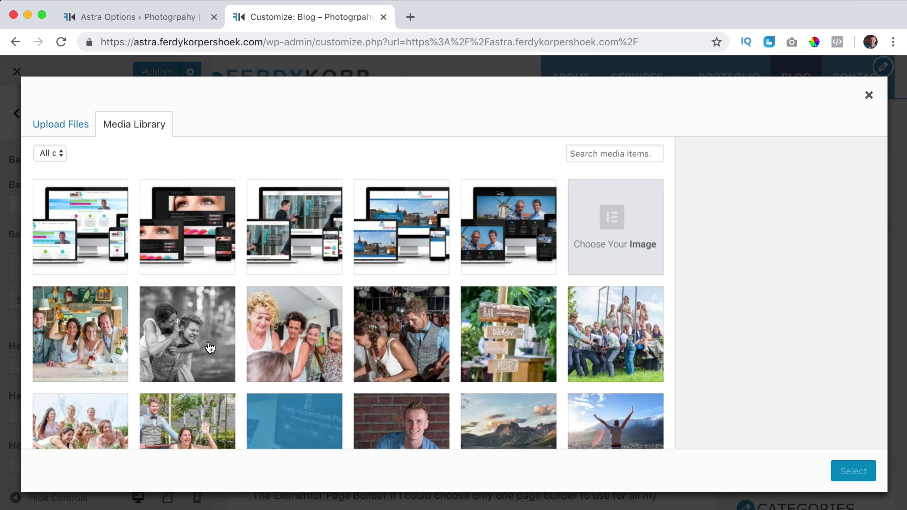
{"action": "left_click", "coordinate": [210, 347]}
{"action": "left_click", "coordinate": [855, 470]}
{"action": "left_click", "coordinate": [68, 209]}
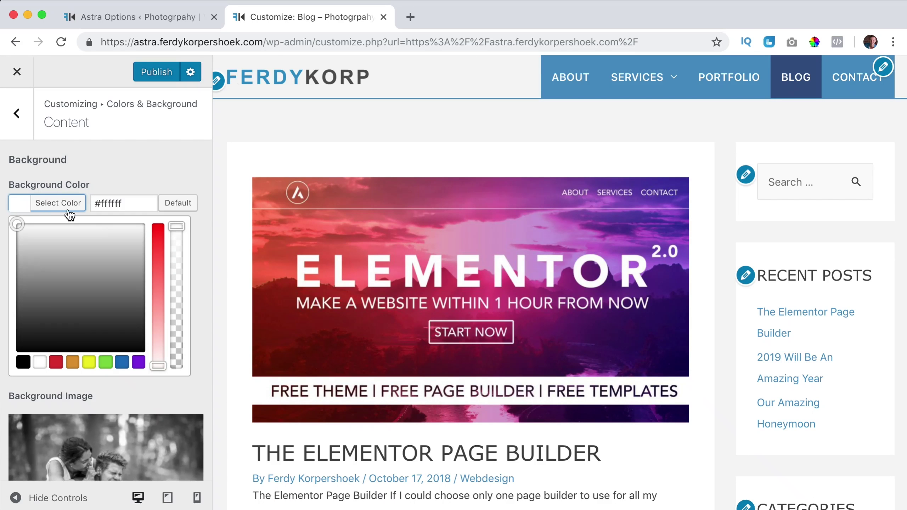
{"action": "left_click_drag", "start_coordinate": [171, 224], "coordinate": [170, 399]}
{"action": "left_click", "coordinate": [170, 399]}
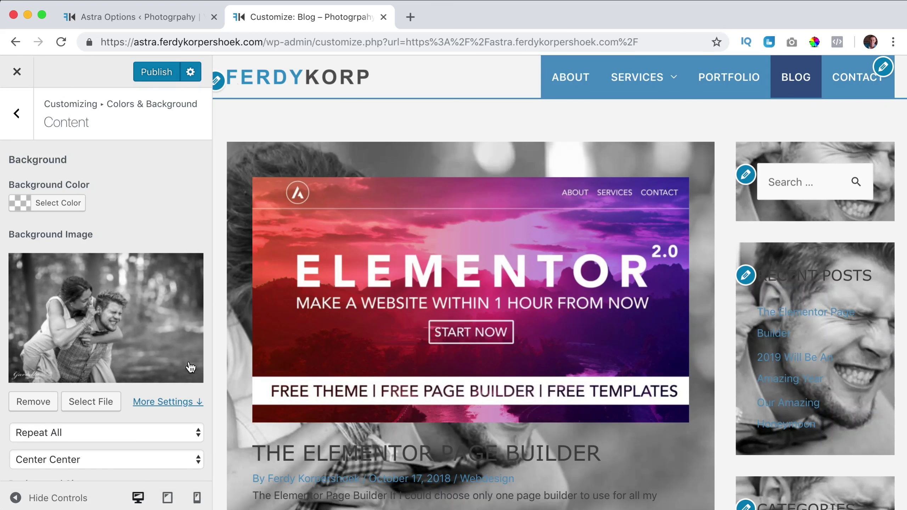
{"action": "left_click", "coordinate": [42, 210]}
{"action": "left_click", "coordinate": [172, 205]}
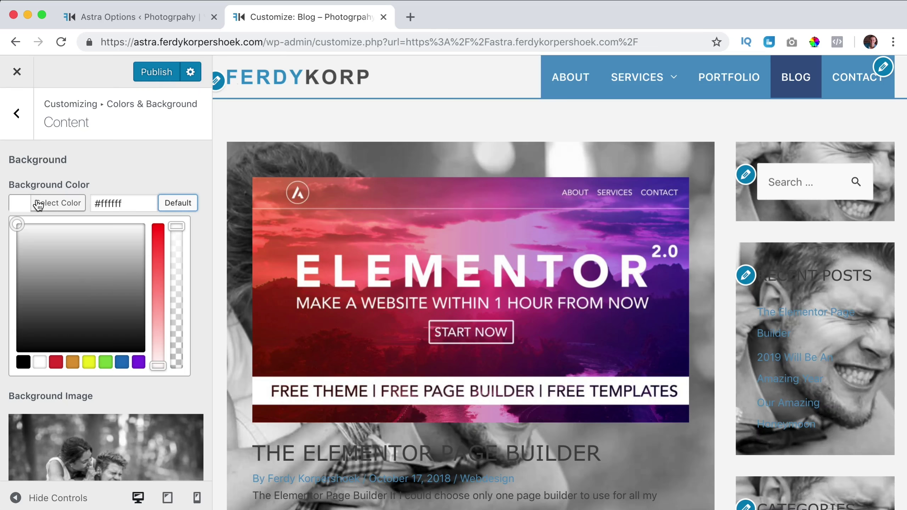
{"action": "left_click", "coordinate": [48, 204]}
Step: Remove the content background image and open the Elementor Page Builder post in the preview
{"action": "left_click", "coordinate": [33, 401]}
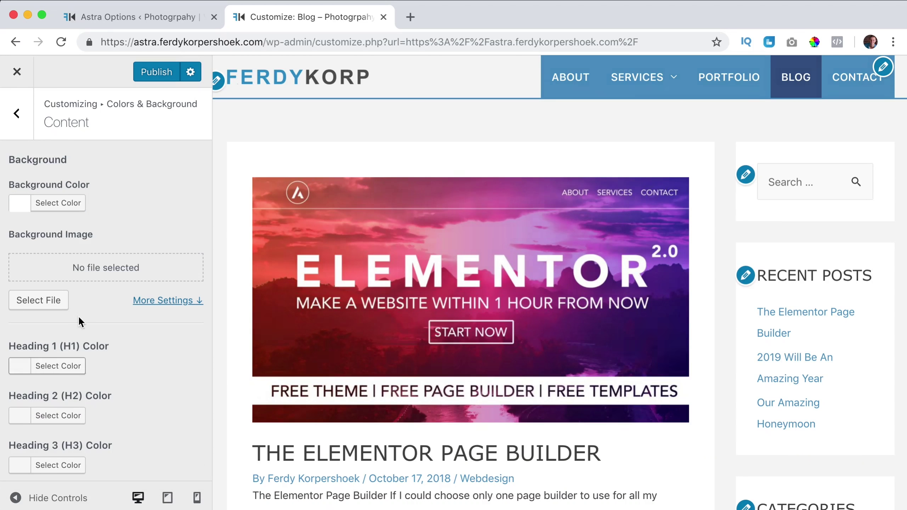
{"action": "scroll", "coordinate": [112, 264], "scroll_direction": "down", "scroll_amount": 4}
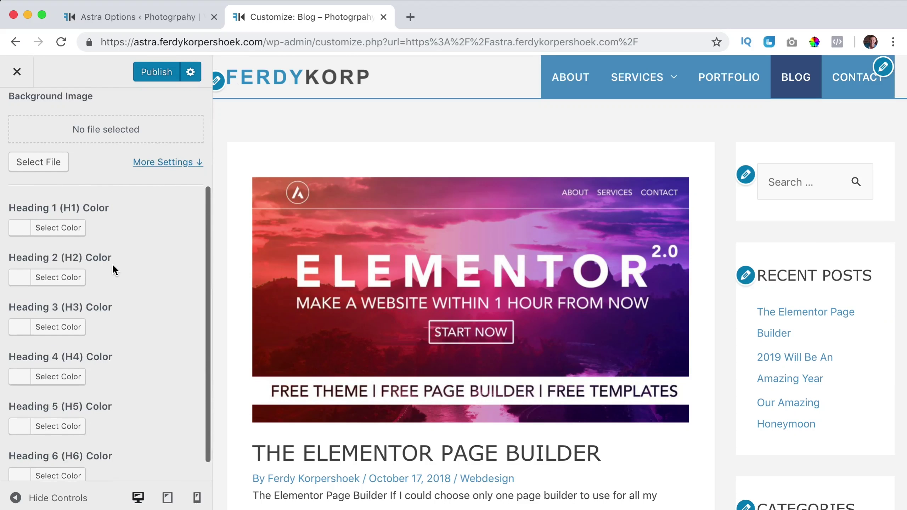
{"action": "scroll", "coordinate": [415, 348], "scroll_direction": "down", "scroll_amount": 1}
{"action": "scroll", "coordinate": [416, 349], "scroll_direction": "down", "scroll_amount": 4}
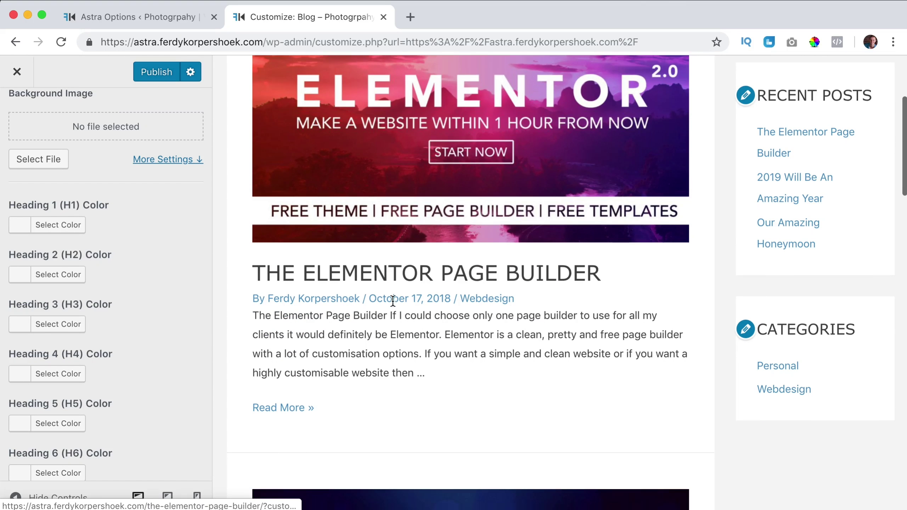
{"action": "scroll", "coordinate": [361, 280], "scroll_direction": "down", "scroll_amount": 2}
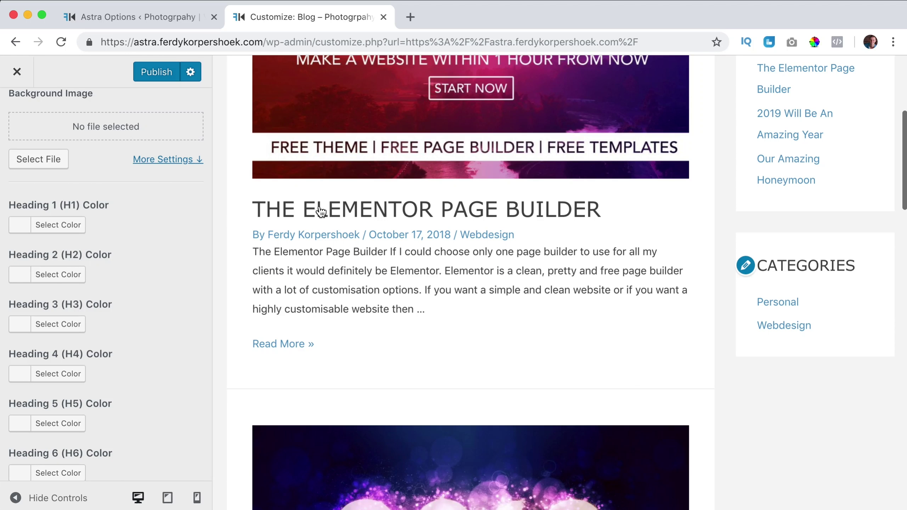
{"action": "scroll", "coordinate": [73, 188], "scroll_direction": "down", "scroll_amount": 1}
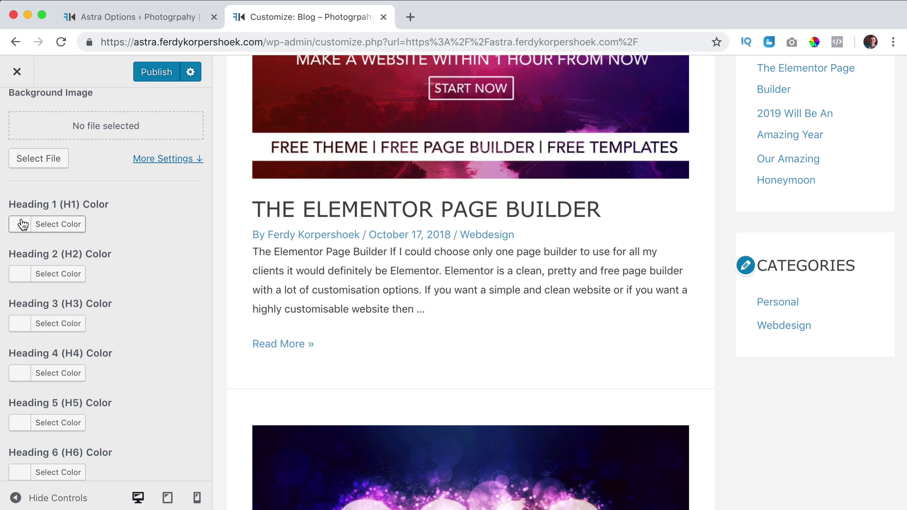
{"action": "left_click", "coordinate": [335, 212]}
{"action": "scroll", "coordinate": [440, 219], "scroll_direction": "down", "scroll_amount": 7}
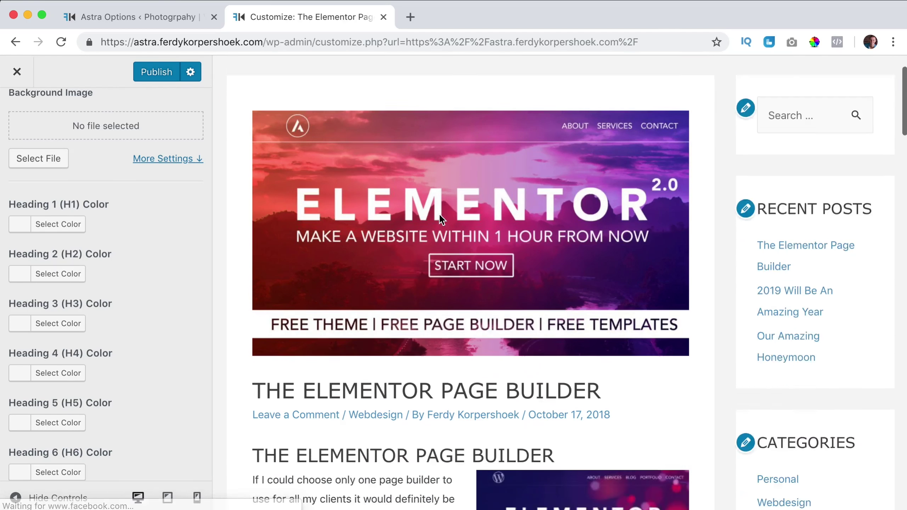
{"action": "scroll", "coordinate": [329, 278], "scroll_direction": "down", "scroll_amount": 3}
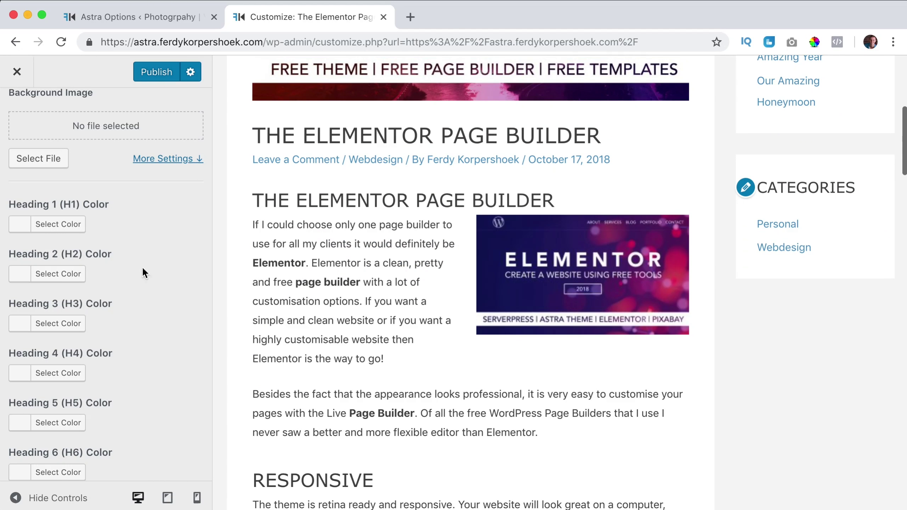
Step: Set the Heading 2 (H2) colour to the pasted logo blue #4e93c3
{"action": "left_click", "coordinate": [24, 275]}
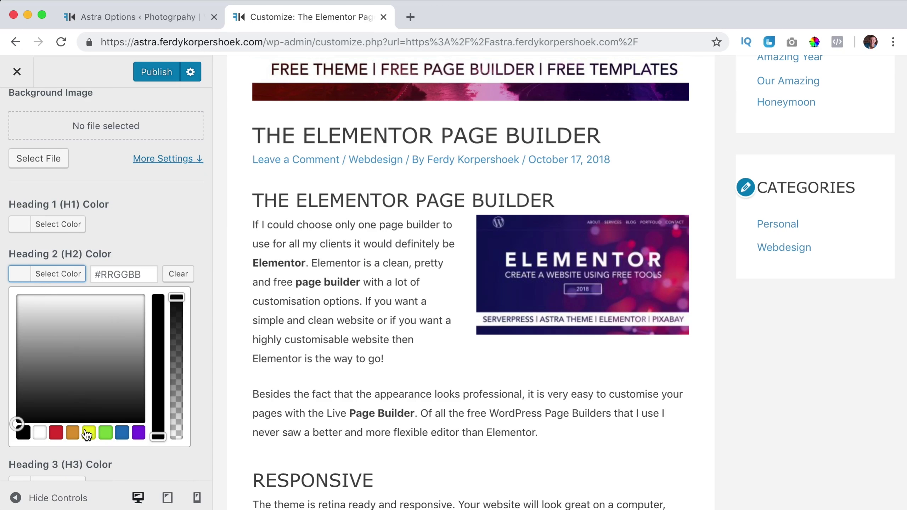
{"action": "left_click", "coordinate": [118, 433]}
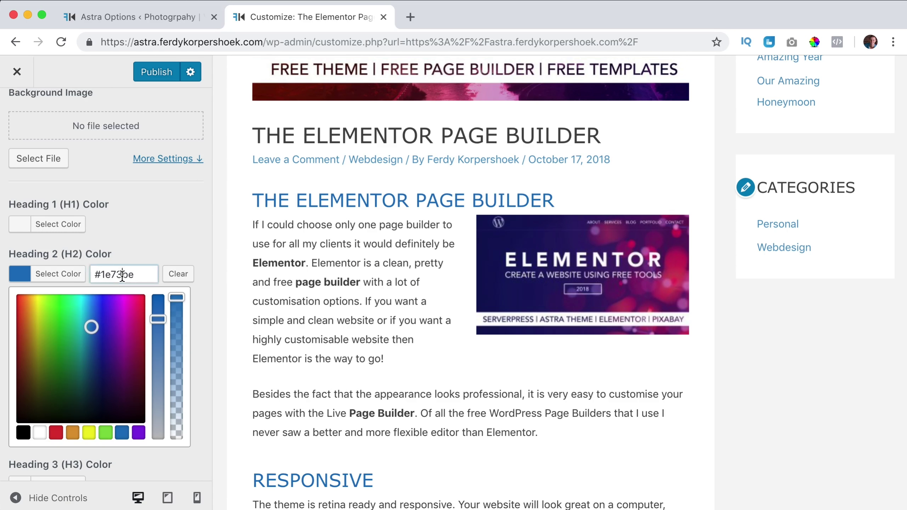
{"action": "key", "text": "super+a"}
{"action": "type", "text": "#4e9ac3"}
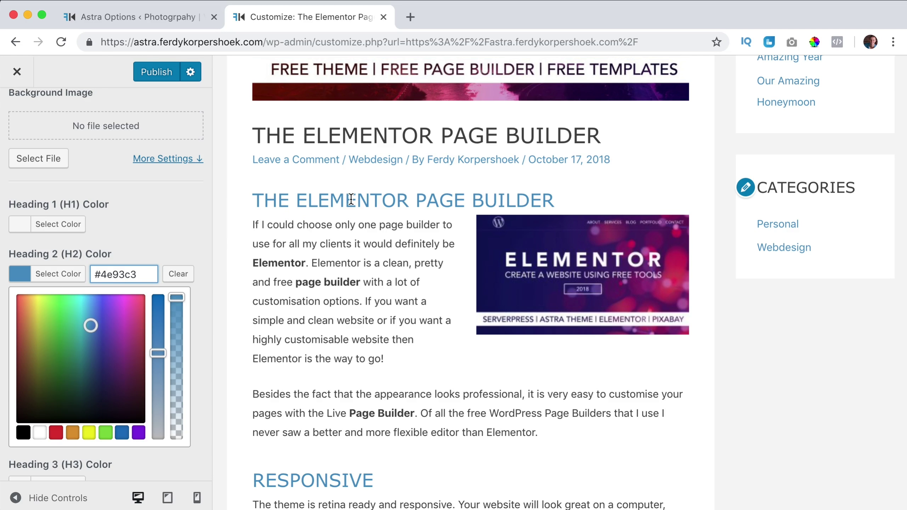
{"action": "left_click", "coordinate": [19, 275]}
{"action": "scroll", "coordinate": [432, 237], "scroll_direction": "down", "scroll_amount": 5}
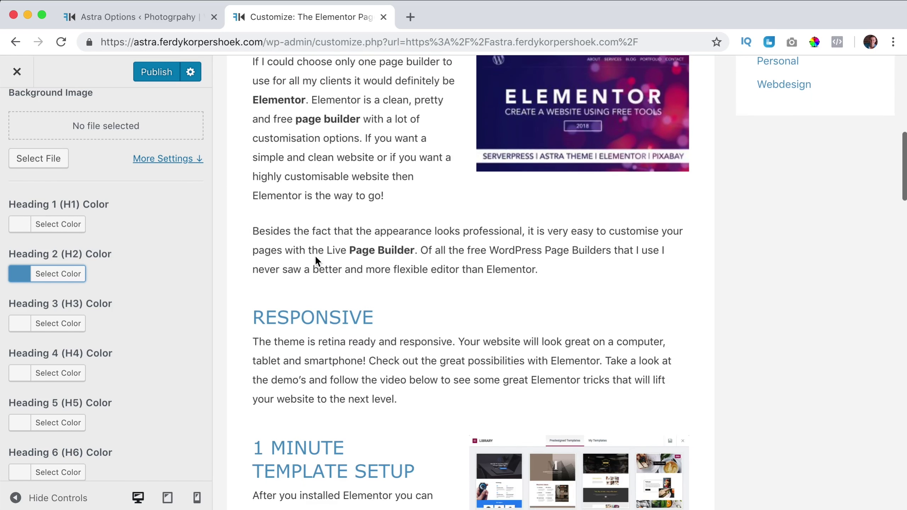
{"action": "scroll", "coordinate": [315, 260], "scroll_direction": "down", "scroll_amount": 2}
{"action": "scroll", "coordinate": [106, 321], "scroll_direction": "down", "scroll_amount": 1}
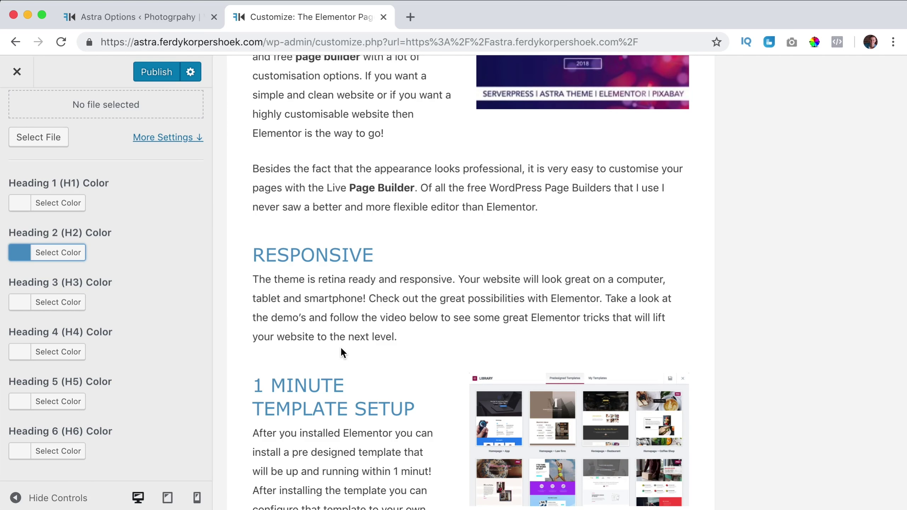
{"action": "scroll", "coordinate": [339, 345], "scroll_direction": "down", "scroll_amount": 8}
{"action": "scroll", "coordinate": [339, 347], "scroll_direction": "up", "scroll_amount": 9}
{"action": "scroll", "coordinate": [339, 345], "scroll_direction": "down", "scroll_amount": 14}
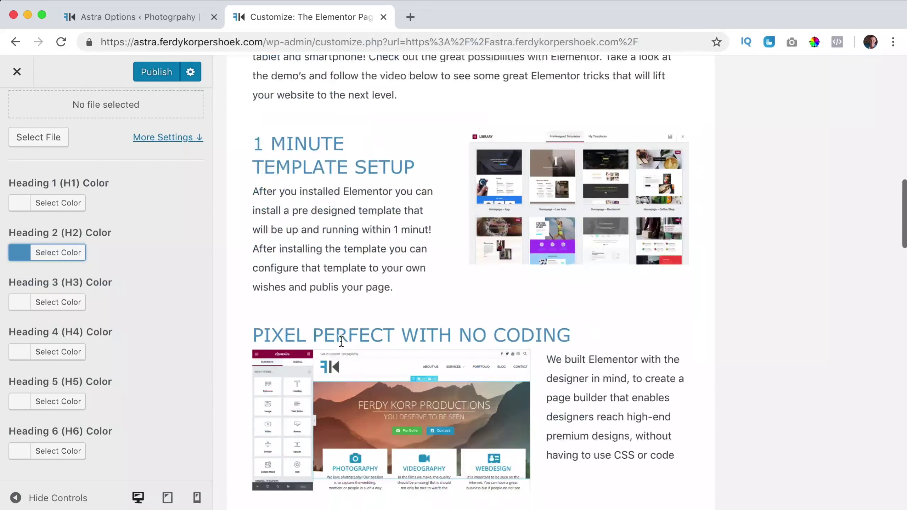
Step: Go back to Colors & Background and open Blog > Blog / Archive colour settings
{"action": "scroll", "coordinate": [338, 339], "scroll_direction": "up", "scroll_amount": 20}
{"action": "scroll", "coordinate": [337, 338], "scroll_direction": "up", "scroll_amount": 5}
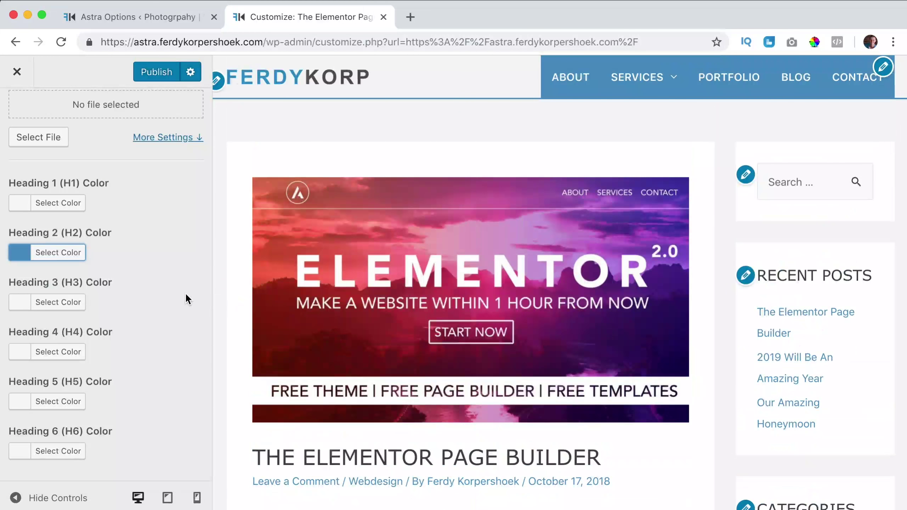
{"action": "scroll", "coordinate": [171, 285], "scroll_direction": "up", "scroll_amount": 5}
{"action": "left_click", "coordinate": [16, 114]}
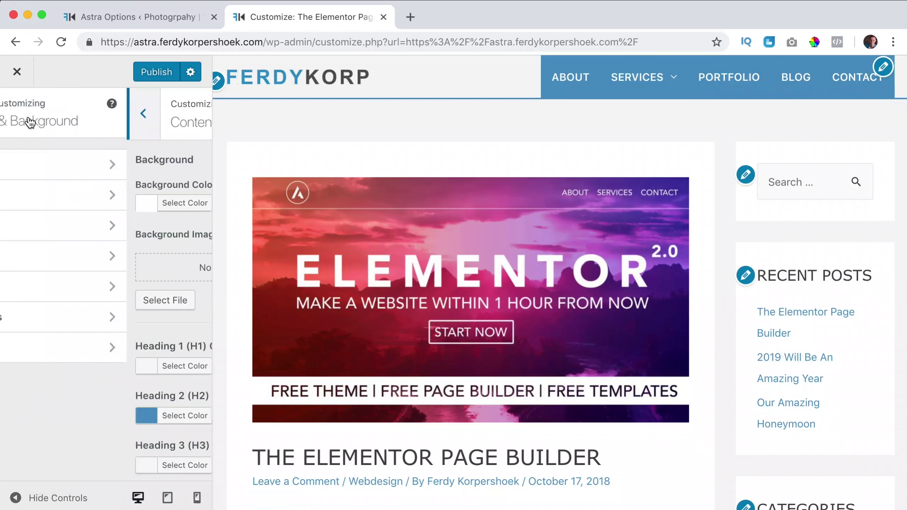
{"action": "left_click", "coordinate": [63, 258]}
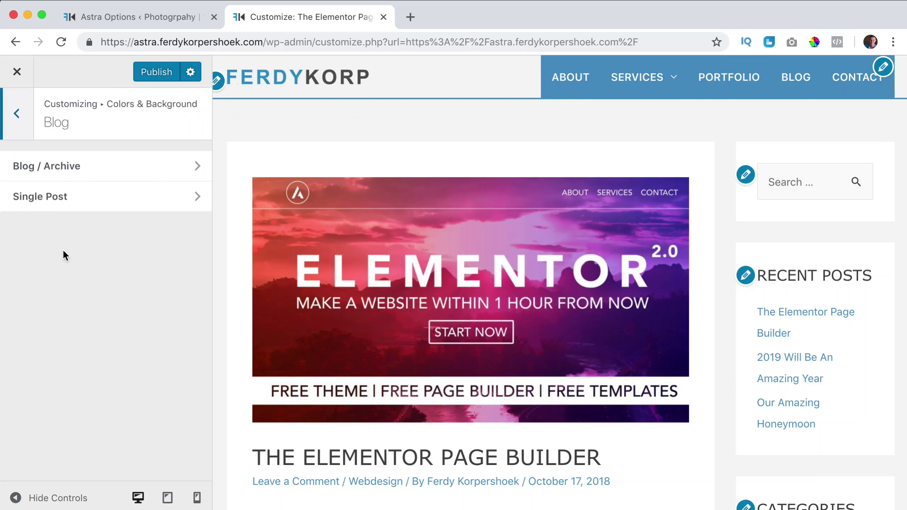
{"action": "left_click", "coordinate": [58, 173]}
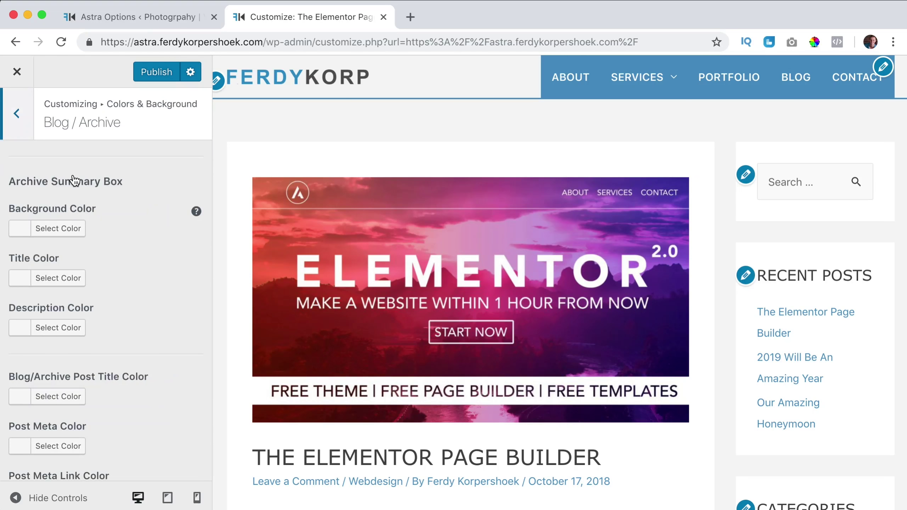
Step: Load the Blog page in the preview and open the Personal category archive
{"action": "scroll", "coordinate": [497, 201], "scroll_direction": "down", "scroll_amount": 6}
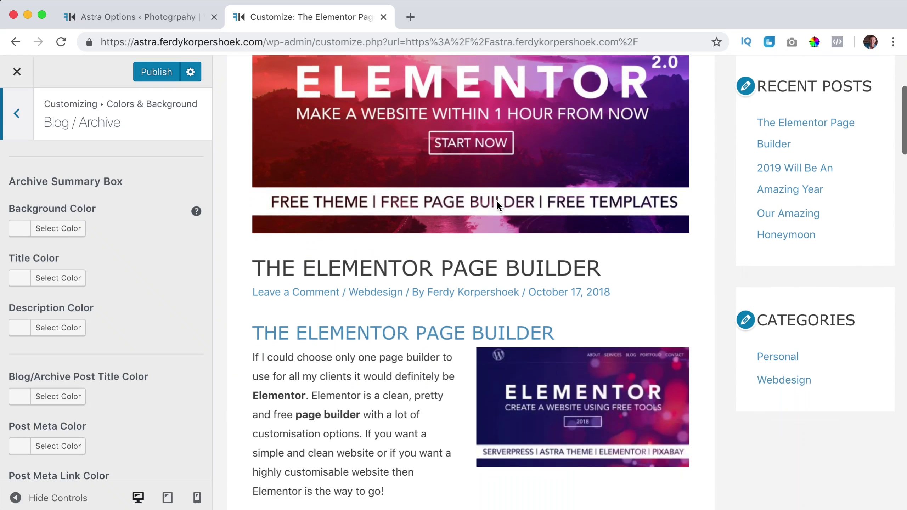
{"action": "scroll", "coordinate": [383, 255], "scroll_direction": "down", "scroll_amount": 14}
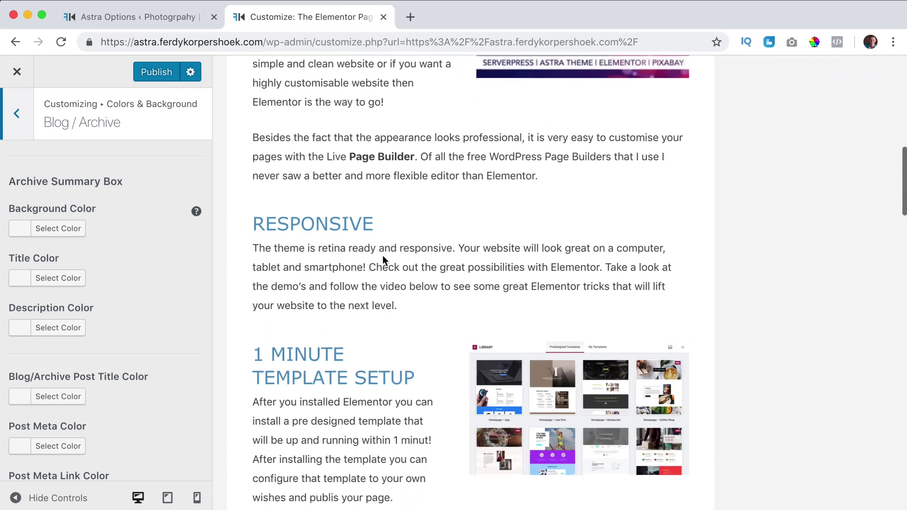
{"action": "scroll", "coordinate": [416, 241], "scroll_direction": "up", "scroll_amount": 20}
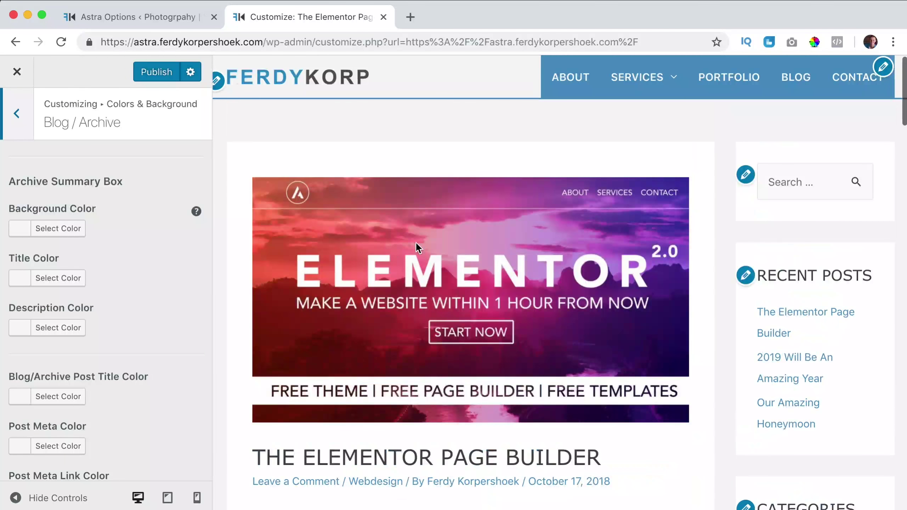
{"action": "left_click", "coordinate": [796, 77]}
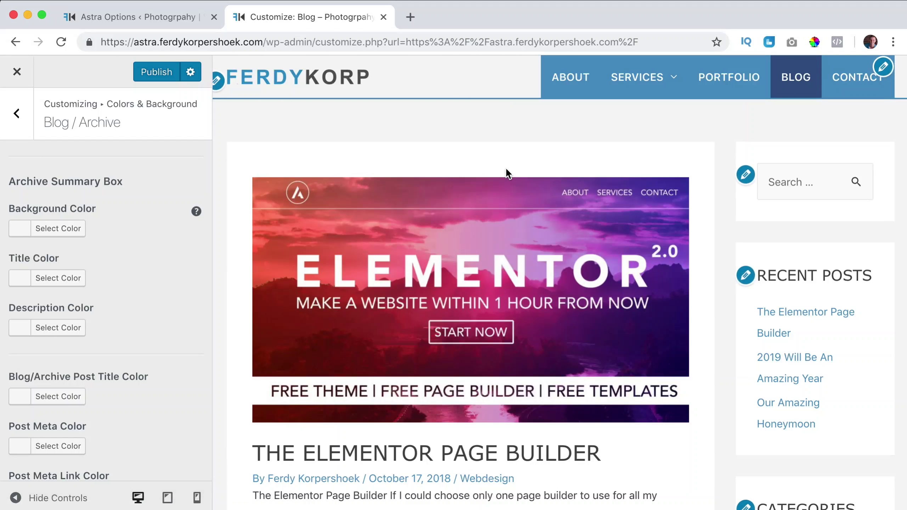
{"action": "scroll", "coordinate": [505, 167], "scroll_direction": "down", "scroll_amount": 5}
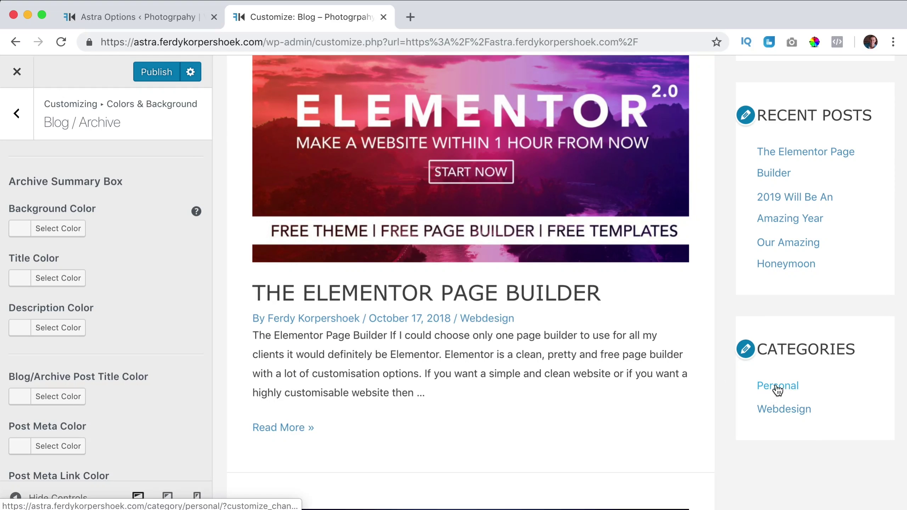
{"action": "left_click", "coordinate": [777, 388]}
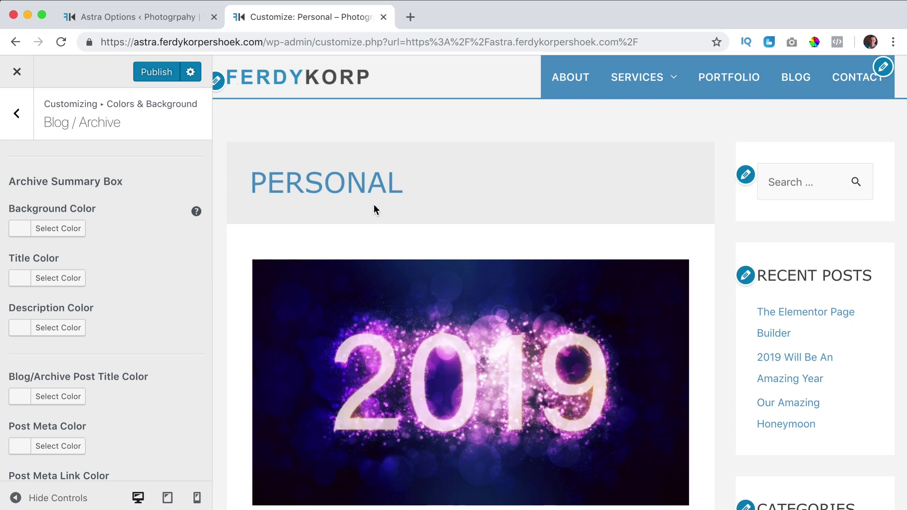
Step: Give the archive summary box a blue background and a white title
{"action": "left_click", "coordinate": [22, 230]}
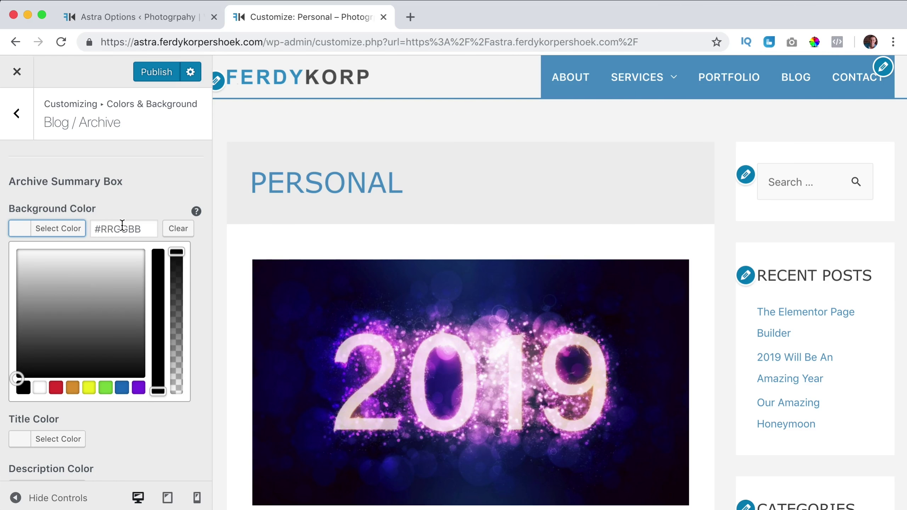
{"action": "left_click", "coordinate": [128, 228]}
{"action": "type", "text": "#4e91c3"}
{"action": "left_click", "coordinate": [14, 230]}
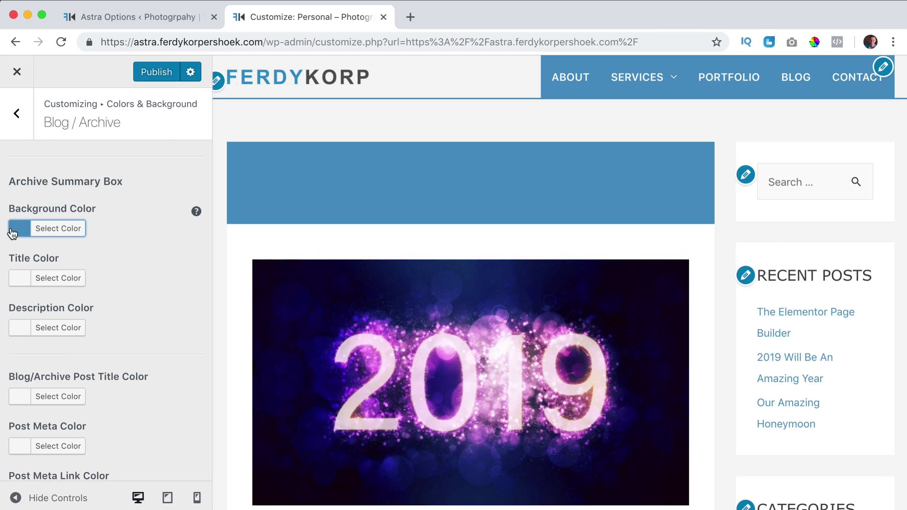
{"action": "left_click", "coordinate": [16, 281]}
{"action": "left_click", "coordinate": [39, 437]}
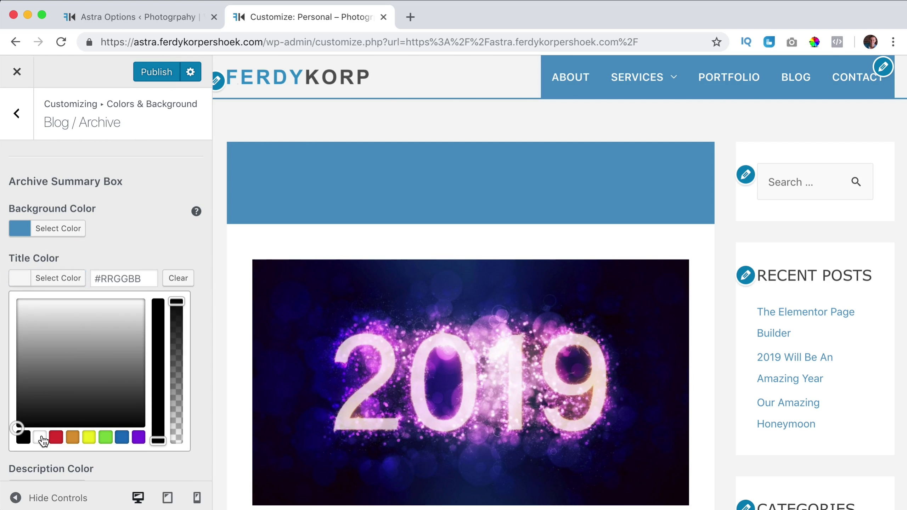
{"action": "left_click", "coordinate": [15, 278]}
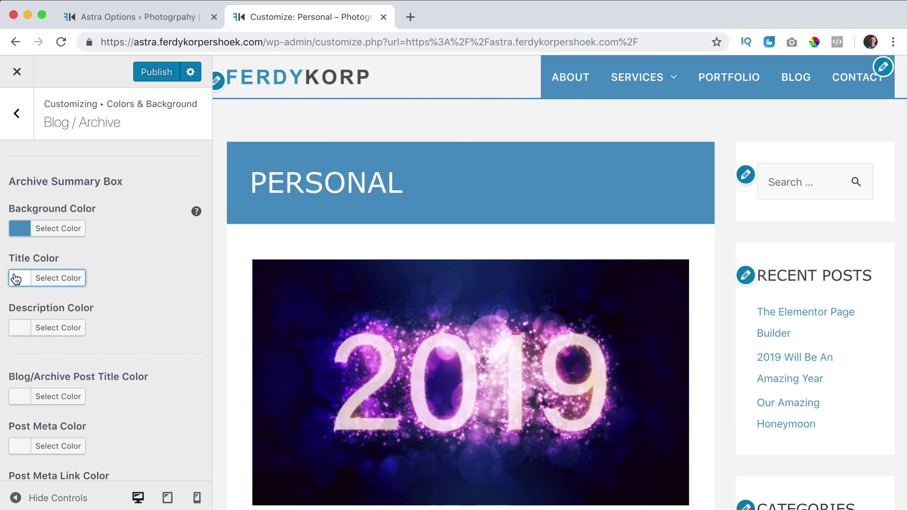
Step: Try orange for the archive description colour, clear it again, and publish the changes
{"action": "left_click", "coordinate": [18, 327]}
{"action": "scroll", "coordinate": [107, 365], "scroll_direction": "down", "scroll_amount": 3}
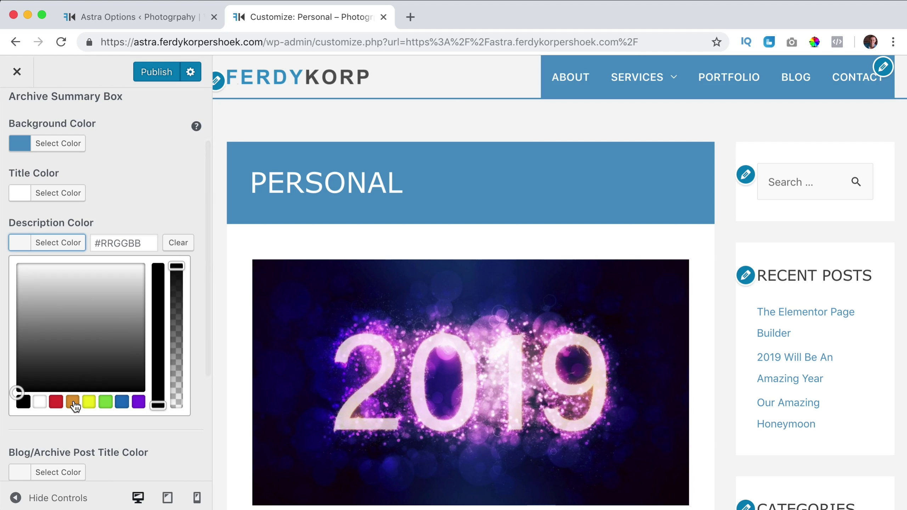
{"action": "left_click", "coordinate": [73, 403]}
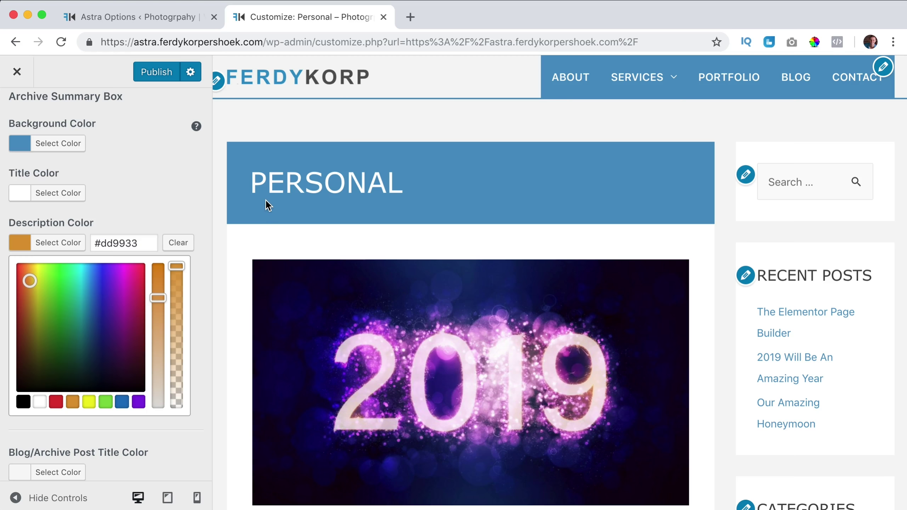
{"action": "left_click", "coordinate": [175, 243]}
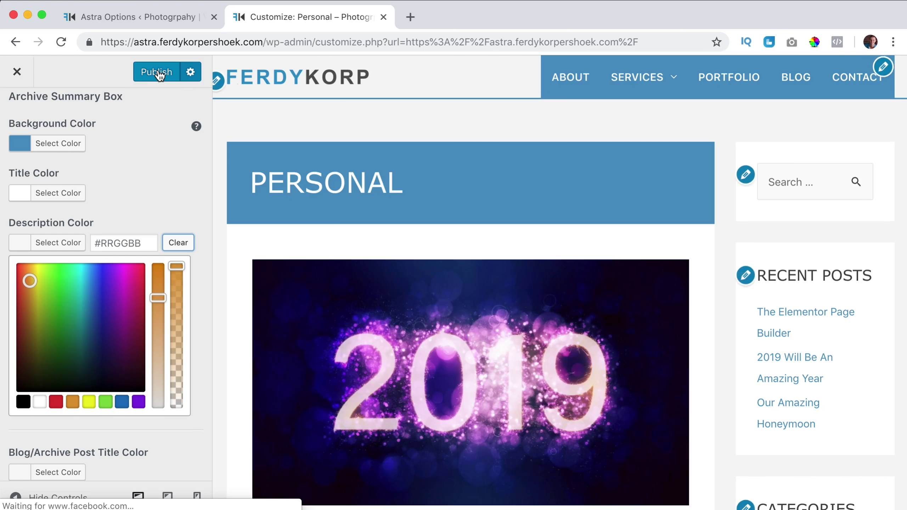
{"action": "left_click", "coordinate": [157, 73]}
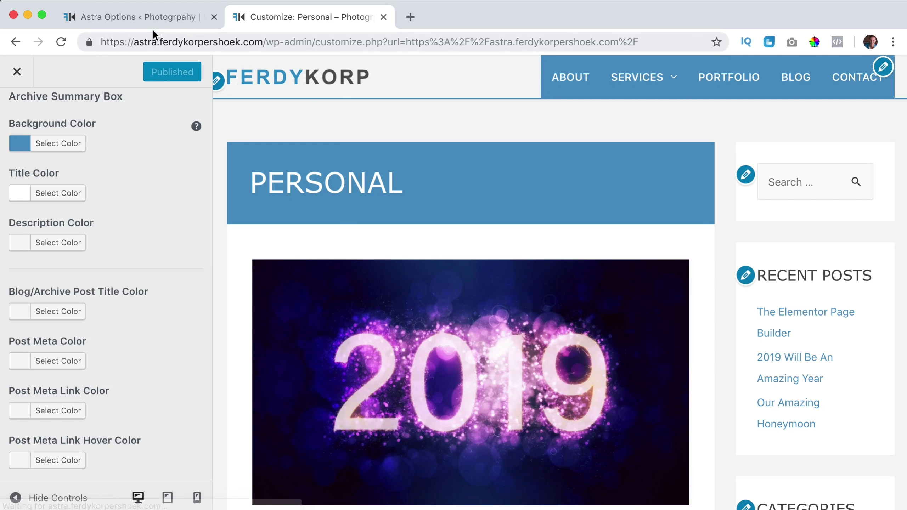
Step: Open the Personal category's Edit page via Posts > Categories and begin its description with 'My per'
{"action": "left_click", "coordinate": [183, 23]}
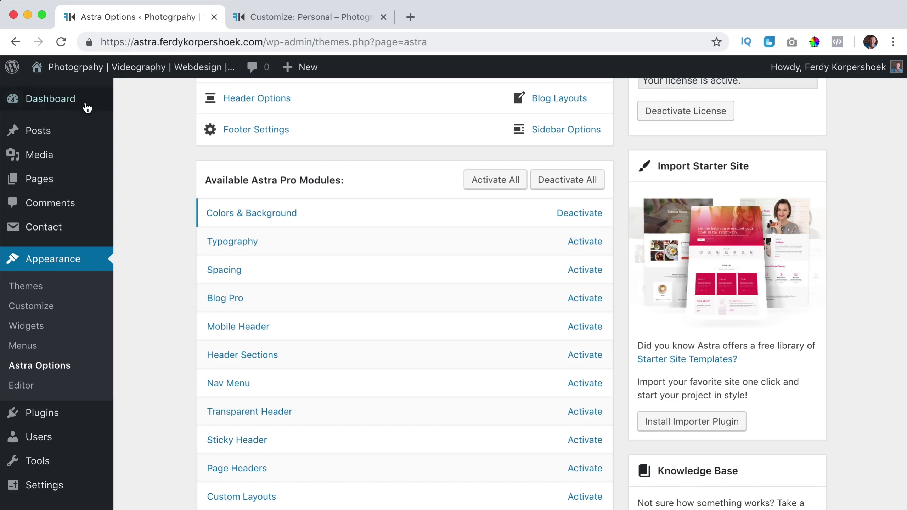
{"action": "mouse_move", "coordinate": [53, 137]}
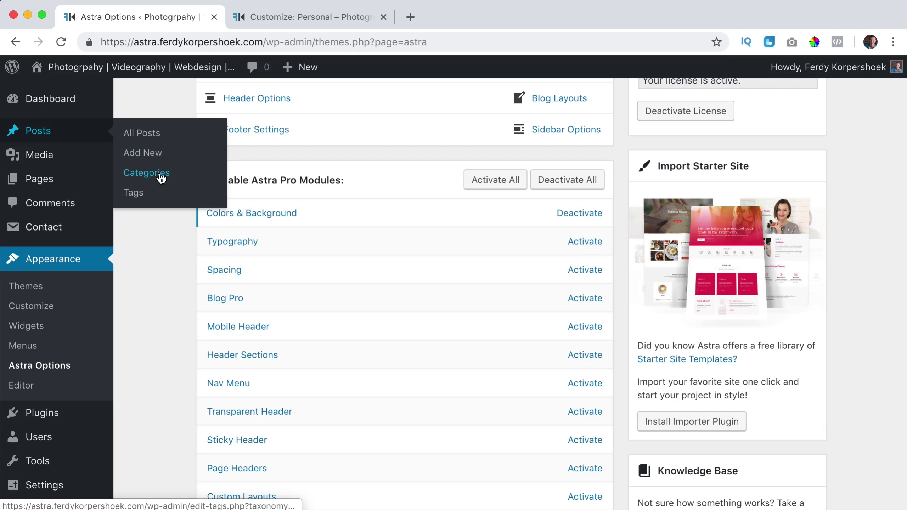
{"action": "left_click", "coordinate": [160, 176]}
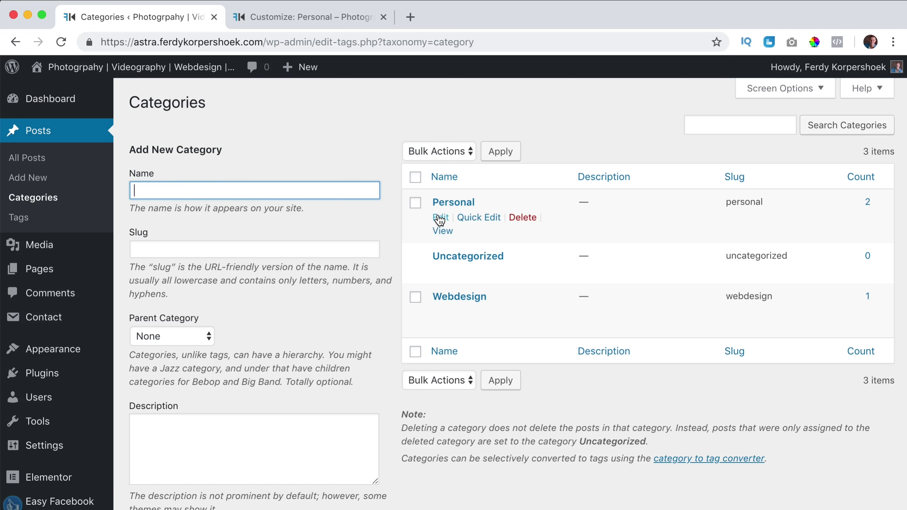
{"action": "left_click", "coordinate": [441, 218]}
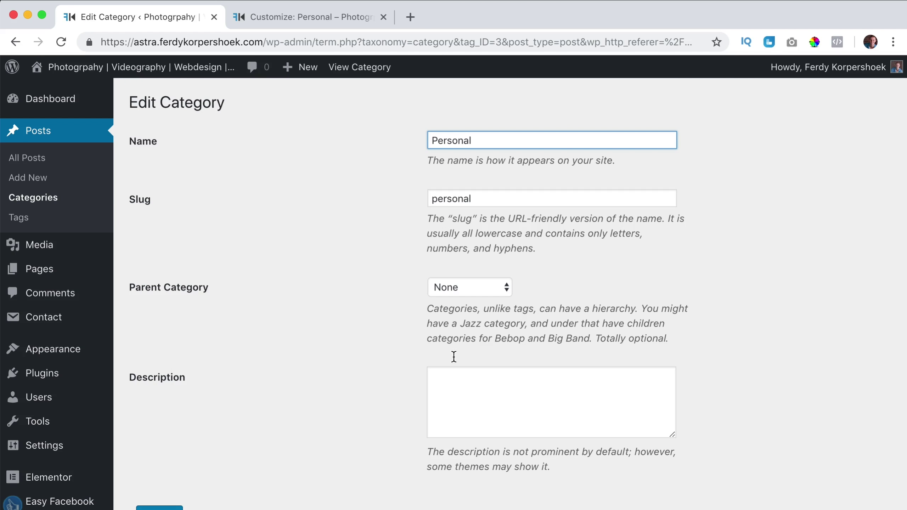
{"action": "left_click", "coordinate": [488, 408]}
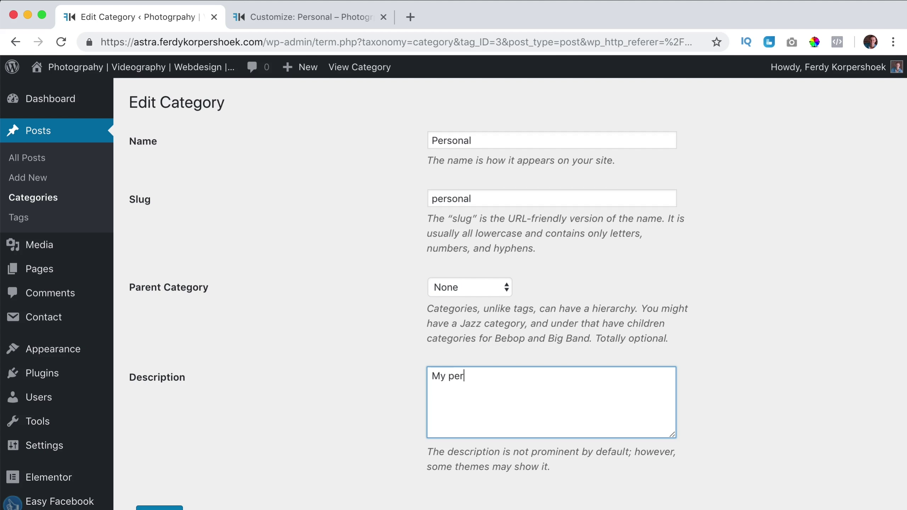
{"action": "type", "text": "My per"}
{"action": "left_click", "coordinate": [159, 508]}
{"action": "left_click", "coordinate": [256, 17]}
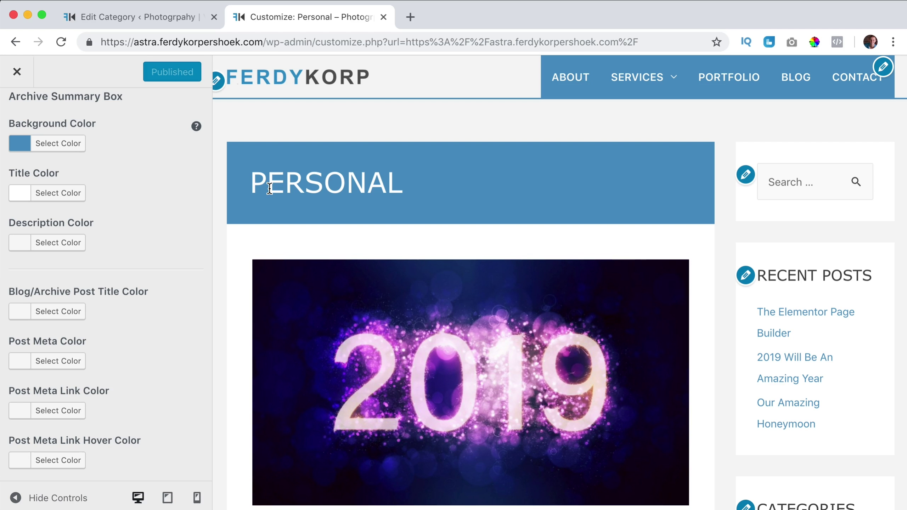
Step: Reload the Customizer, preview the Personal category, and open Blog / Archive colour settings
{"action": "key", "text": "super+r"}
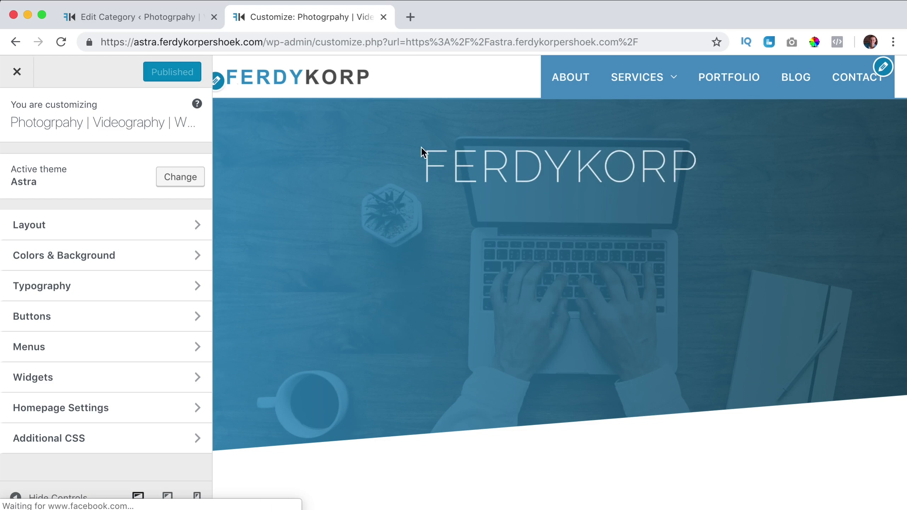
{"action": "left_click", "coordinate": [788, 84]}
{"action": "left_click", "coordinate": [54, 257]}
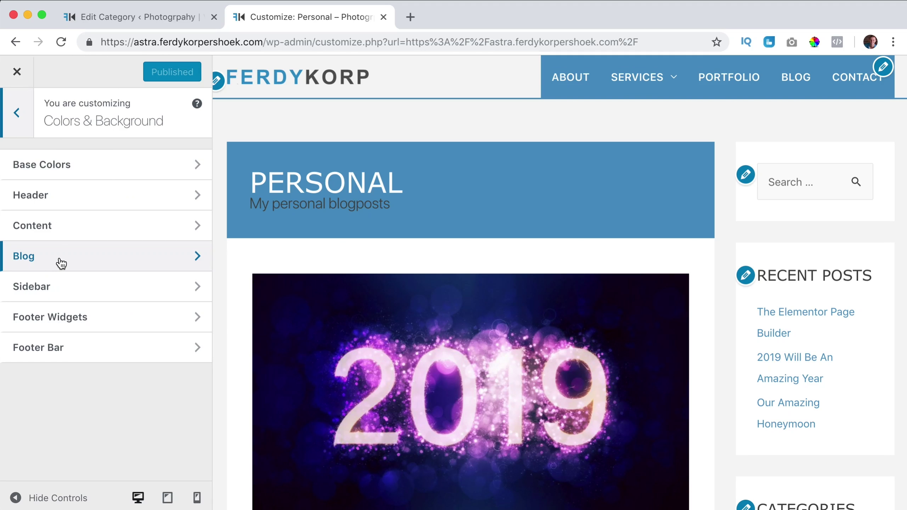
{"action": "left_click", "coordinate": [57, 267]}
{"action": "left_click", "coordinate": [51, 172]}
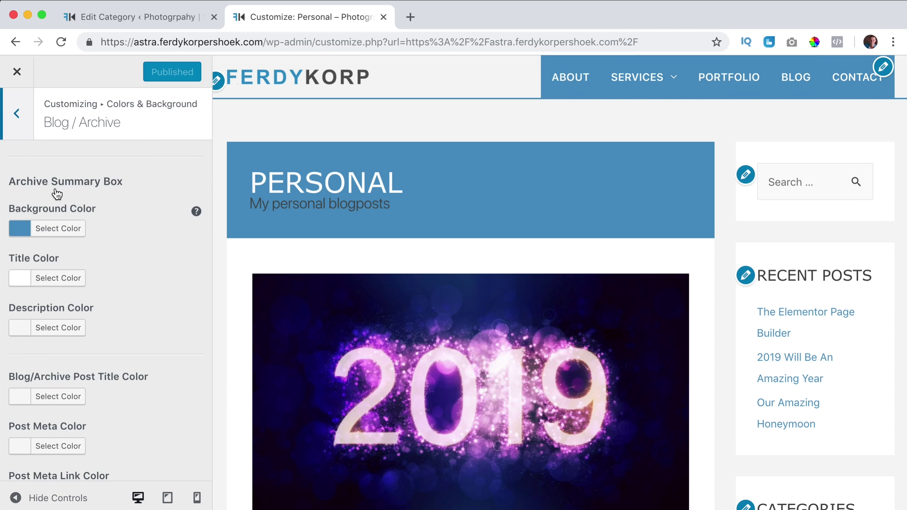
Step: Set the archive Description Color to white #ffffff
{"action": "left_click", "coordinate": [21, 328]}
{"action": "scroll", "coordinate": [69, 331], "scroll_direction": "down", "scroll_amount": 3}
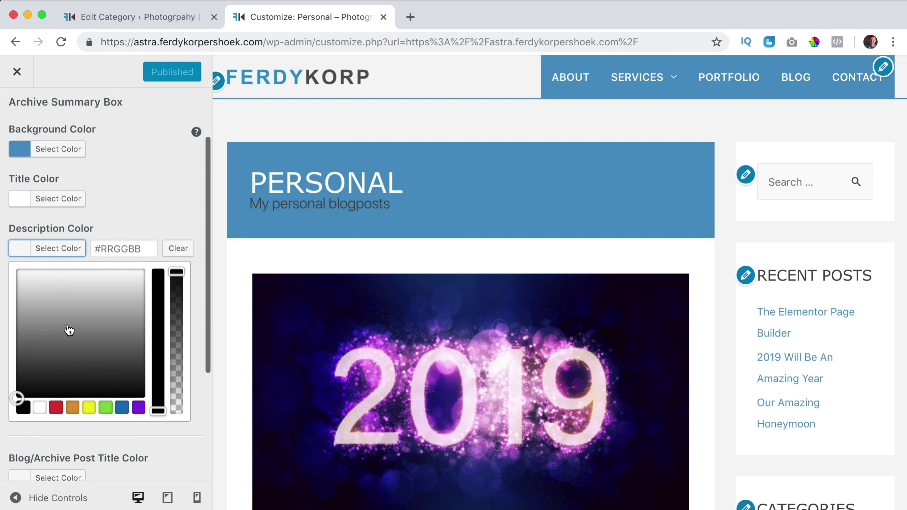
{"action": "left_click", "coordinate": [40, 393]}
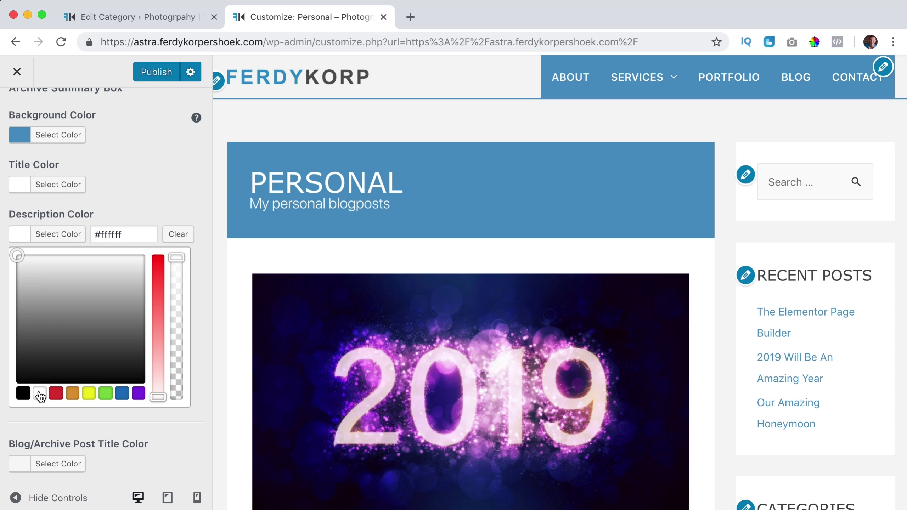
{"action": "left_click", "coordinate": [21, 239]}
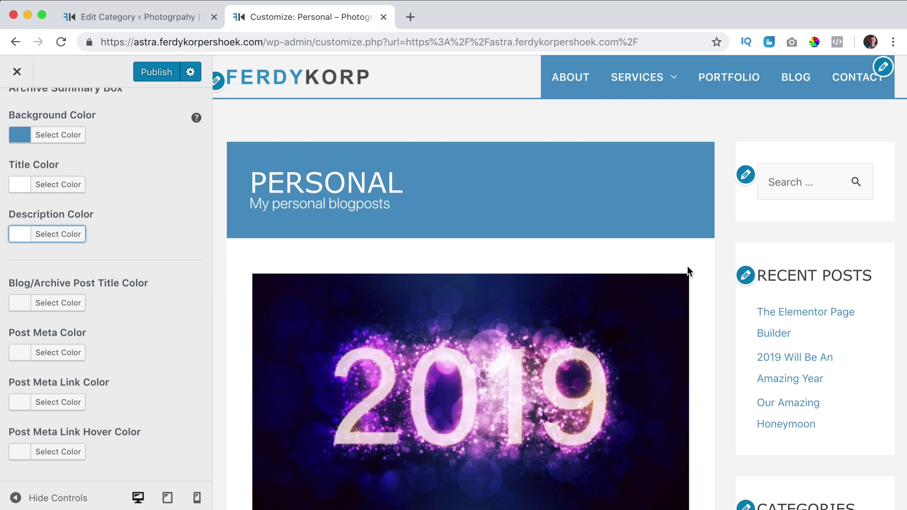
Step: Preview the Blog page and set the blog post title colour to blue #4e93c3
{"action": "left_click", "coordinate": [798, 86]}
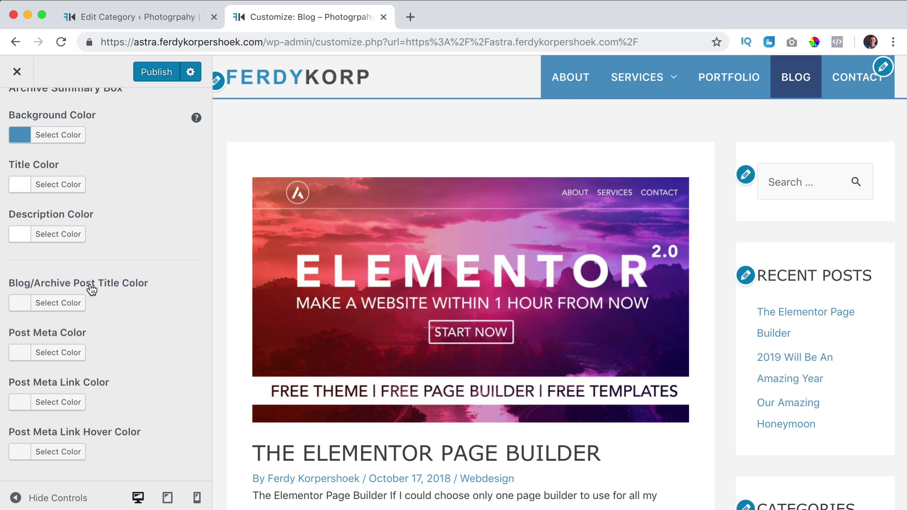
{"action": "scroll", "coordinate": [351, 291], "scroll_direction": "down", "scroll_amount": 1}
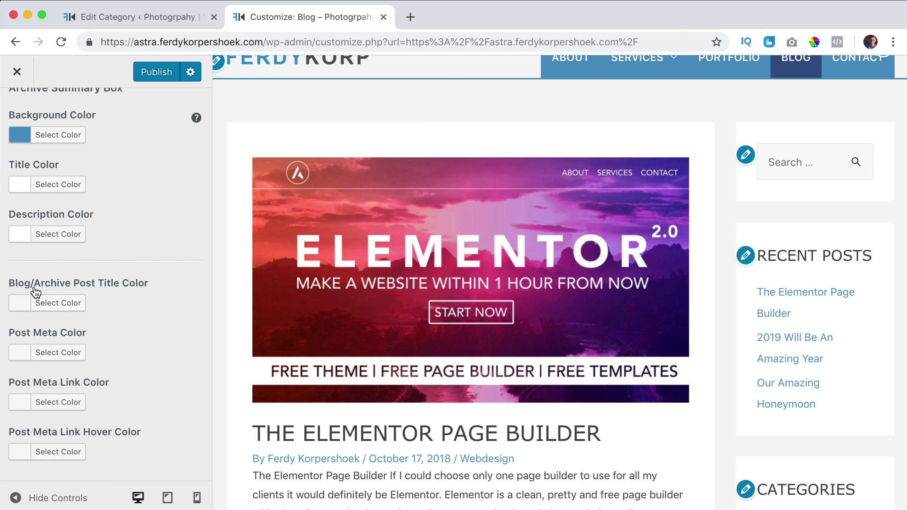
{"action": "scroll", "coordinate": [349, 340], "scroll_direction": "down", "scroll_amount": 8}
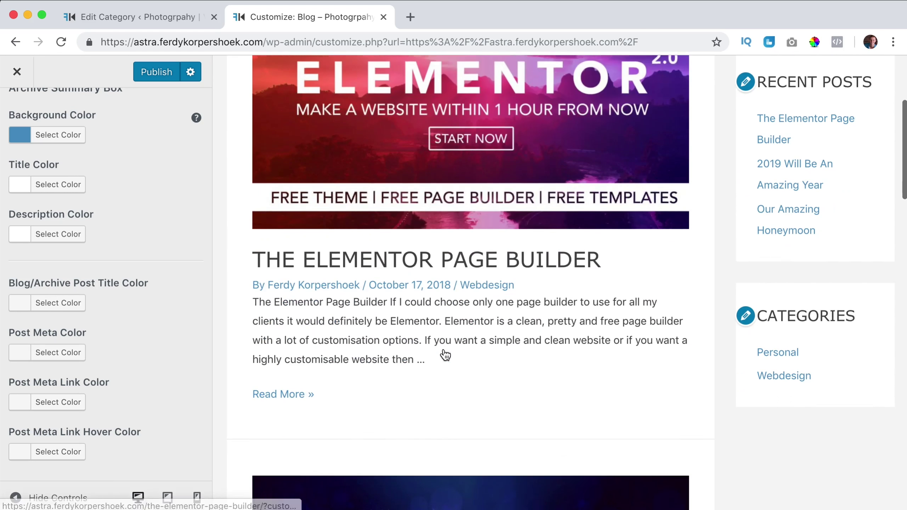
{"action": "left_click", "coordinate": [20, 302]}
{"action": "scroll", "coordinate": [109, 362], "scroll_direction": "down", "scroll_amount": 3}
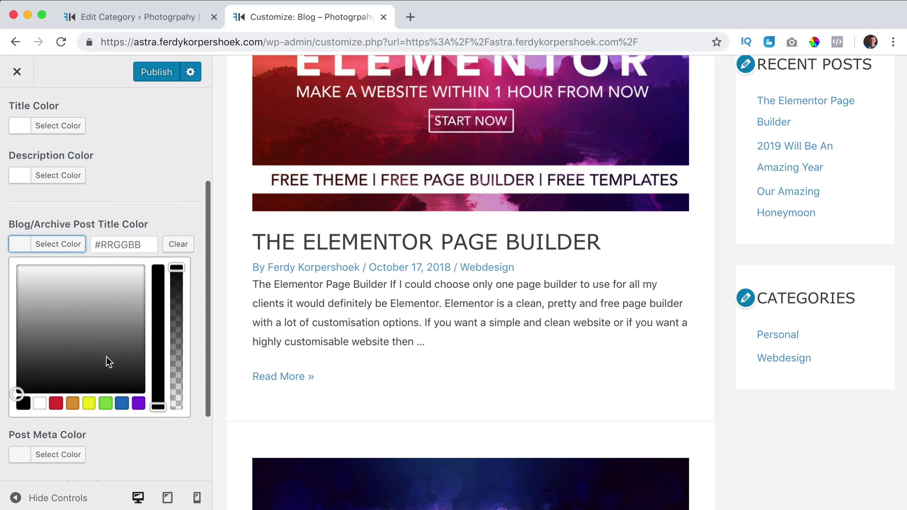
{"action": "left_click", "coordinate": [56, 396]}
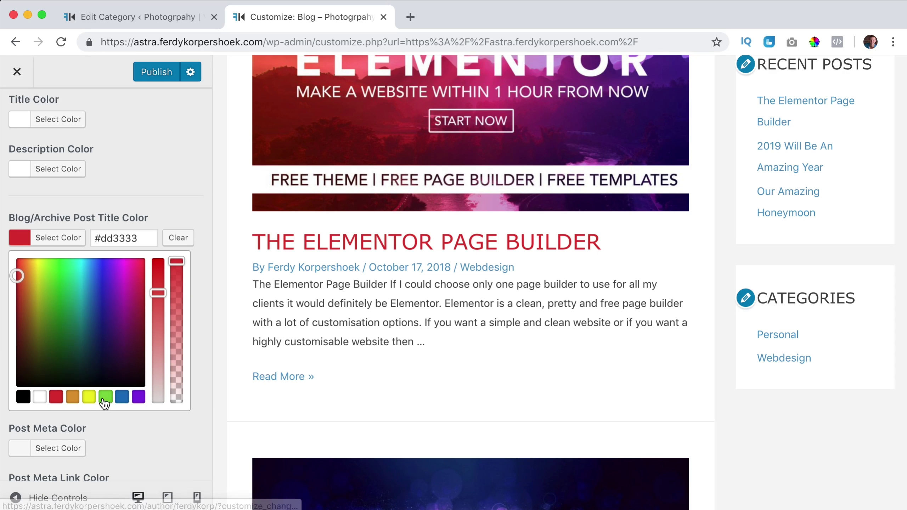
{"action": "triple_click", "coordinate": [105, 237]}
{"action": "type", "text": "#4e93c3"}
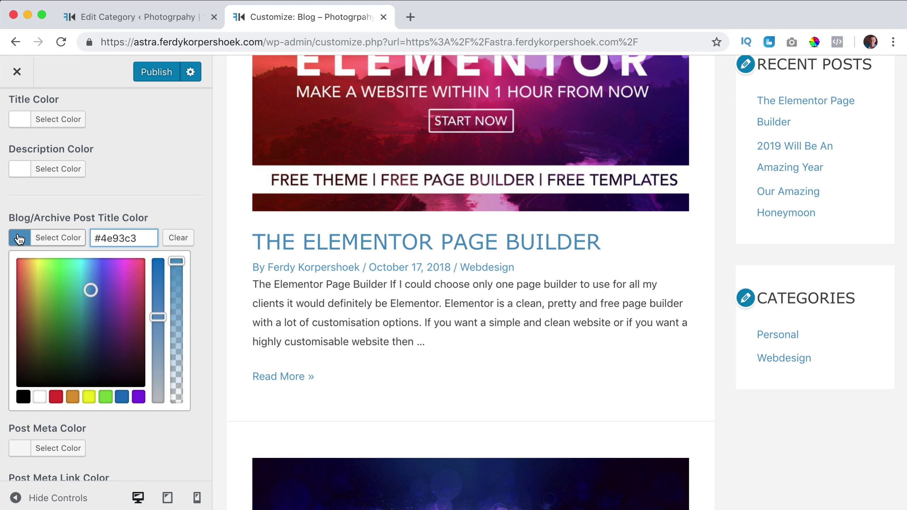
{"action": "left_click", "coordinate": [40, 239]}
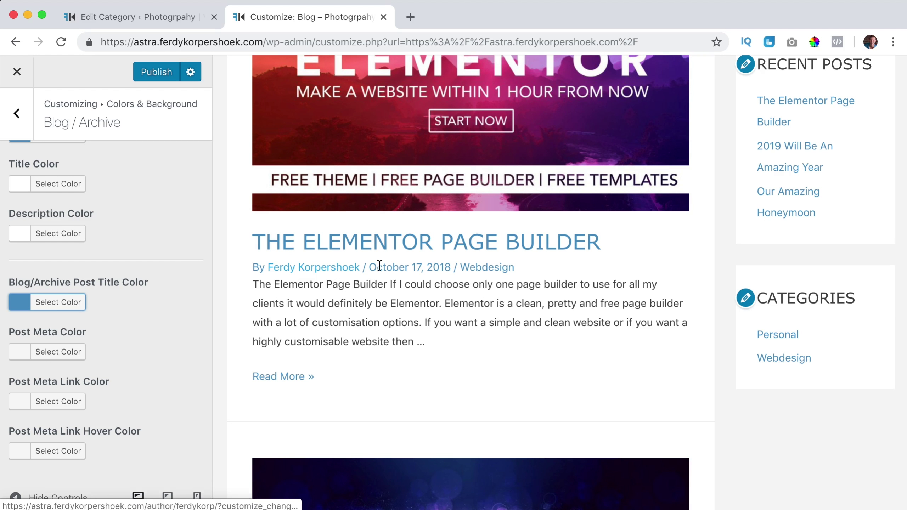
Step: Set the Post Meta colour to grey #afafaf
{"action": "left_click", "coordinate": [14, 351]}
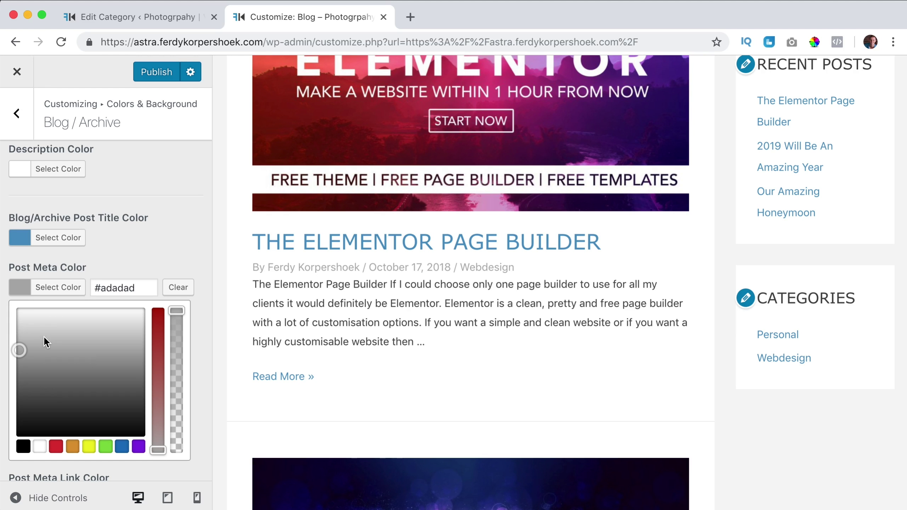
{"action": "mouse_move", "coordinate": [19, 350]}
{"action": "left_mouse_down"}
{"action": "mouse_move", "coordinate": [14, 363]}
{"action": "mouse_move", "coordinate": [15, 341]}
{"action": "left_mouse_up"}
{"action": "left_click", "coordinate": [18, 288]}
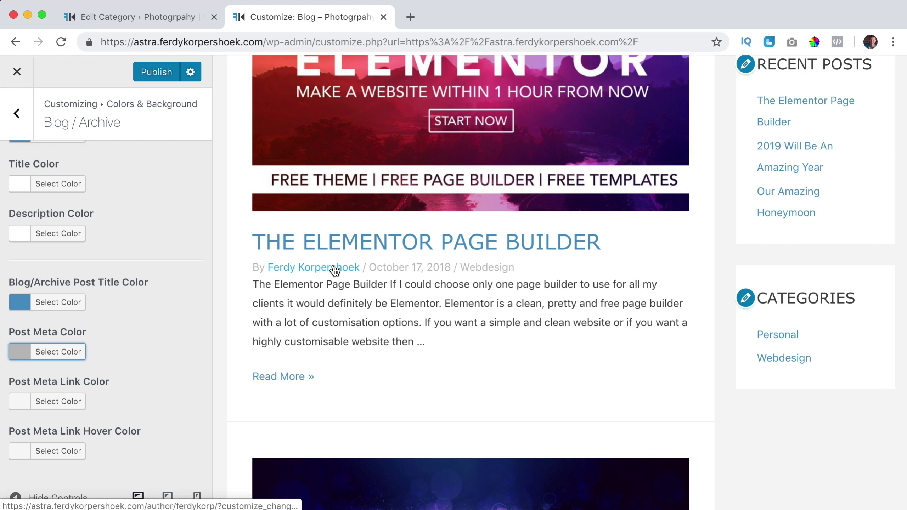
Step: Try red for the Post Meta Link colour, then clear it back to default
{"action": "left_click", "coordinate": [19, 402]}
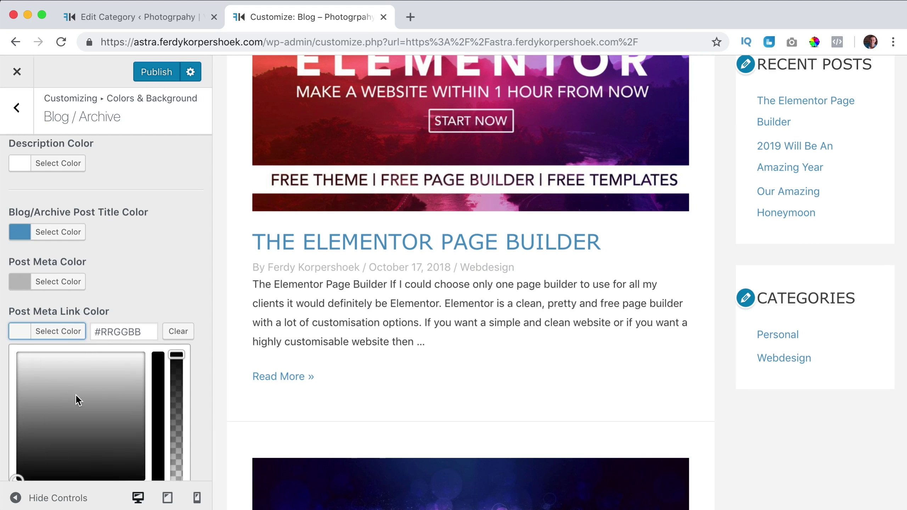
{"action": "left_click", "coordinate": [56, 402]}
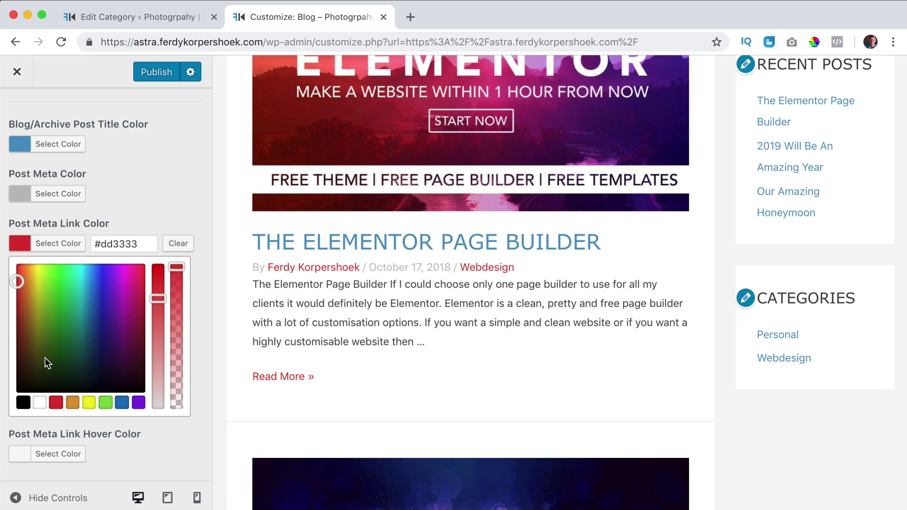
{"action": "left_click", "coordinate": [178, 244]}
{"action": "left_click", "coordinate": [27, 245]}
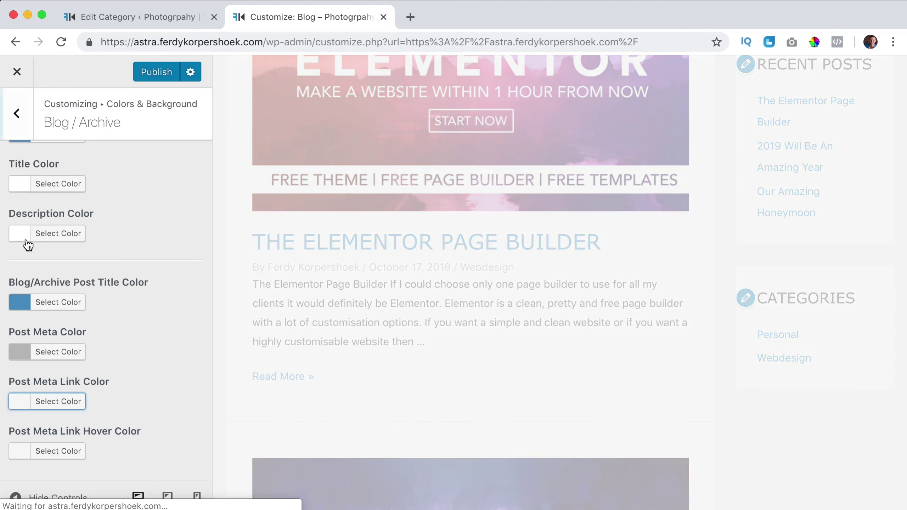
Step: Set the Post Meta Link Hover colour to dark green #33a031
{"action": "left_click", "coordinate": [19, 451]}
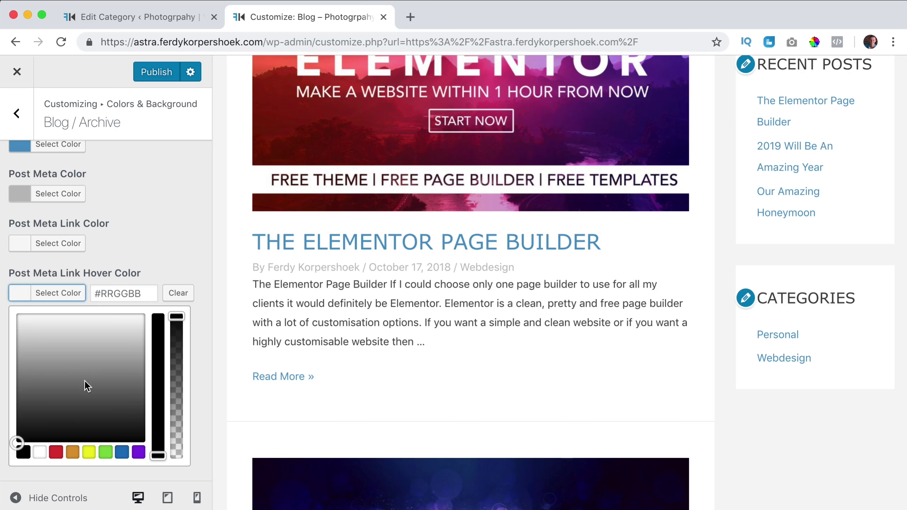
{"action": "left_click", "coordinate": [106, 450]}
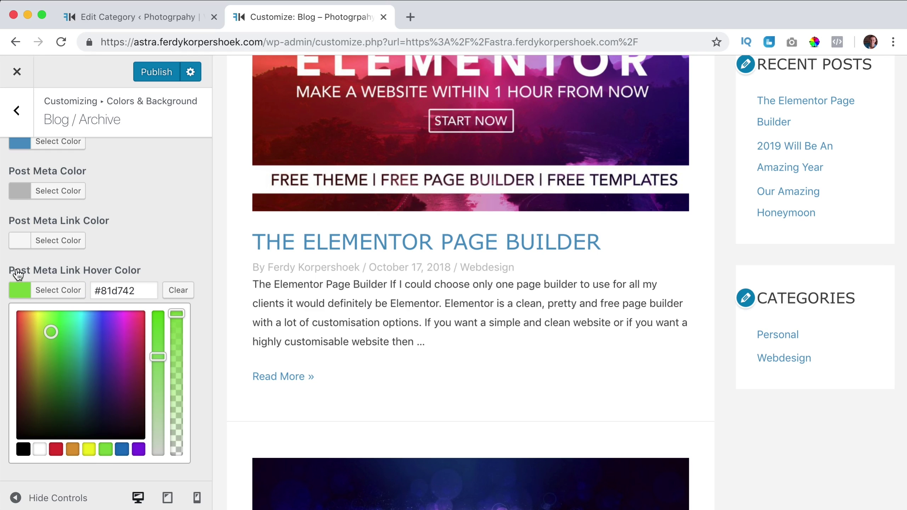
{"action": "left_click_drag", "start_coordinate": [60, 335], "coordinate": [60, 358]}
{"action": "left_click", "coordinate": [57, 291]}
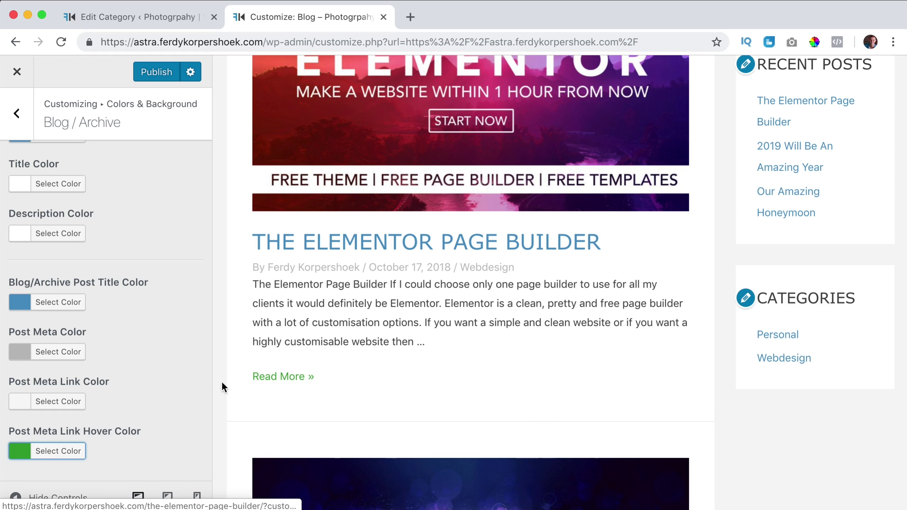
{"action": "scroll", "coordinate": [155, 399], "scroll_direction": "up", "scroll_amount": 3}
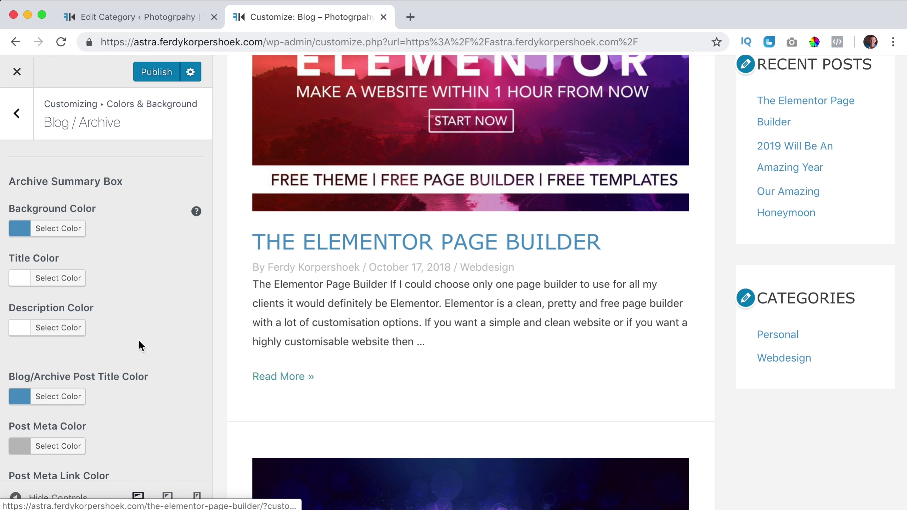
Step: Open the Single Post colour settings with the Elementor post shown in the preview
{"action": "left_click", "coordinate": [17, 113]}
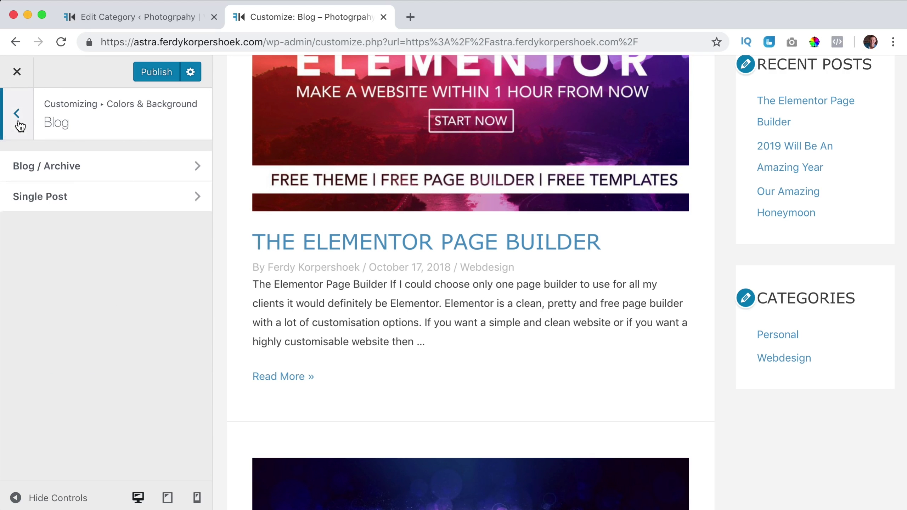
{"action": "left_click", "coordinate": [41, 197]}
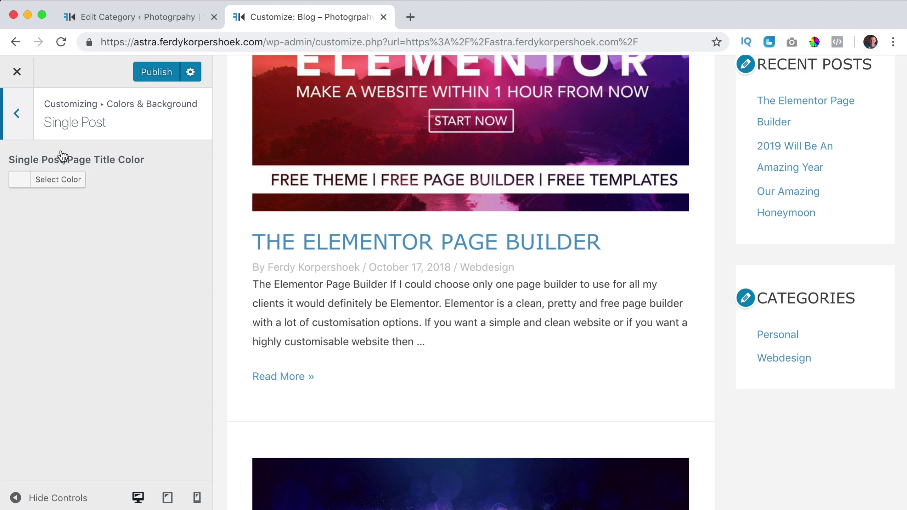
{"action": "left_click", "coordinate": [451, 250]}
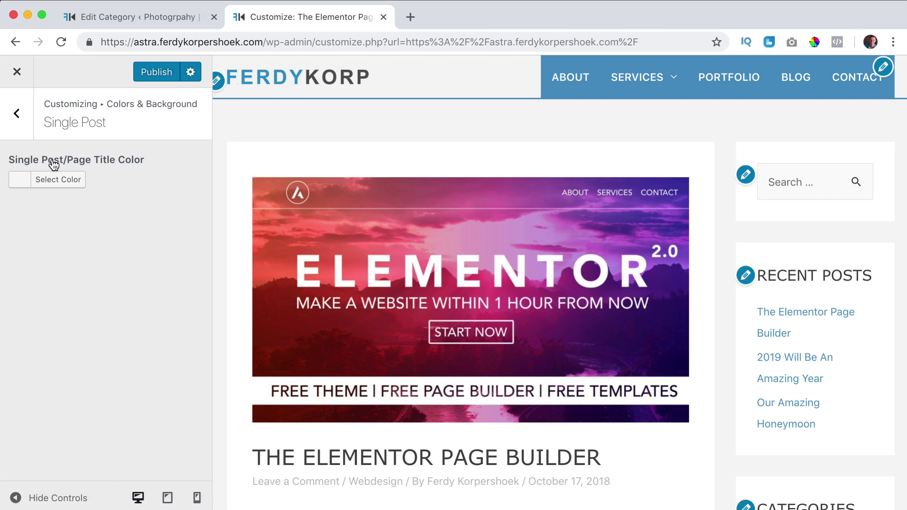
{"action": "scroll", "coordinate": [459, 277], "scroll_direction": "down", "scroll_amount": 5}
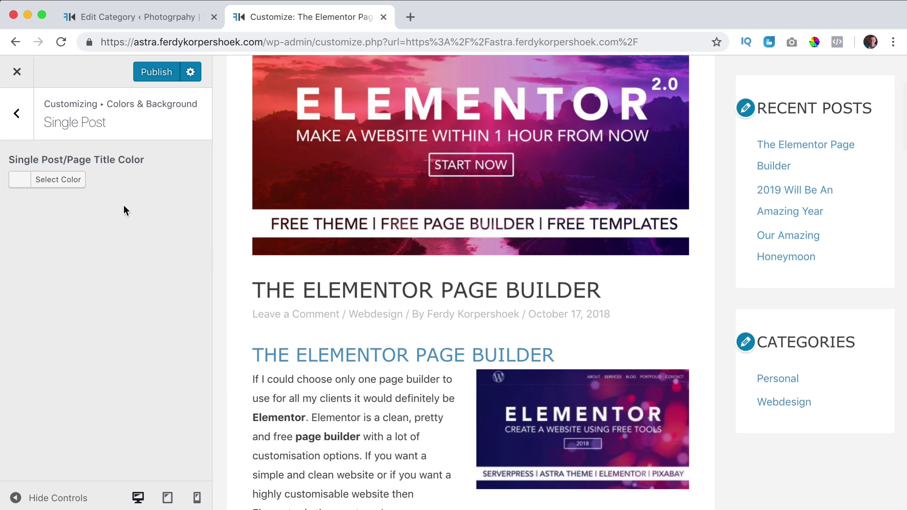
Step: Try a light grey Single Post title colour, reset it to default, and return to Colors & Background
{"action": "left_click", "coordinate": [25, 180]}
{"action": "left_click_drag", "start_coordinate": [22, 264], "coordinate": [90, 266]}
{"action": "left_click", "coordinate": [177, 184]}
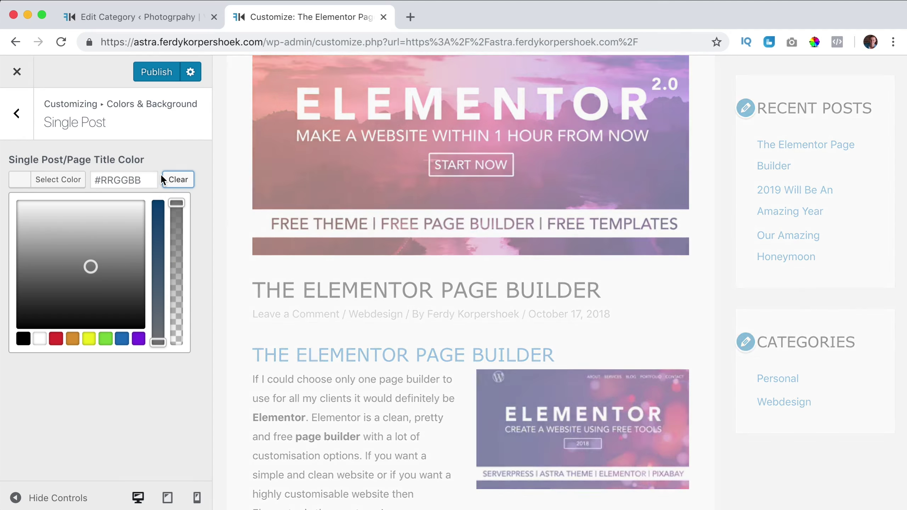
{"action": "left_click", "coordinate": [21, 124]}
{"action": "left_click", "coordinate": [20, 124]}
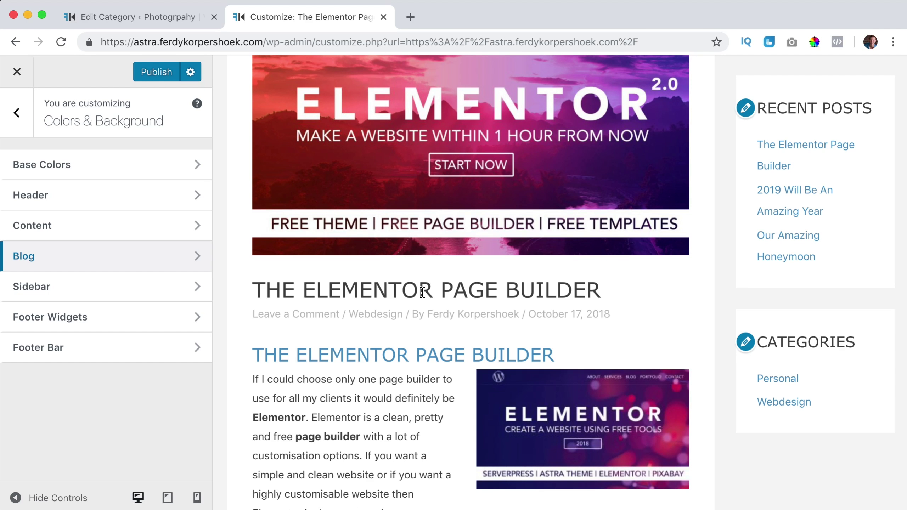
{"action": "left_click", "coordinate": [67, 297]}
{"action": "left_click", "coordinate": [21, 207]}
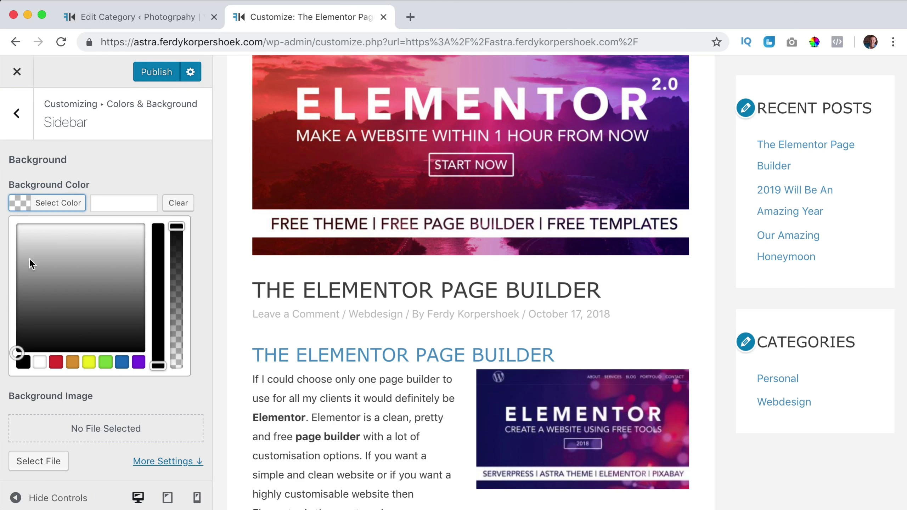
{"action": "left_click", "coordinate": [56, 362]}
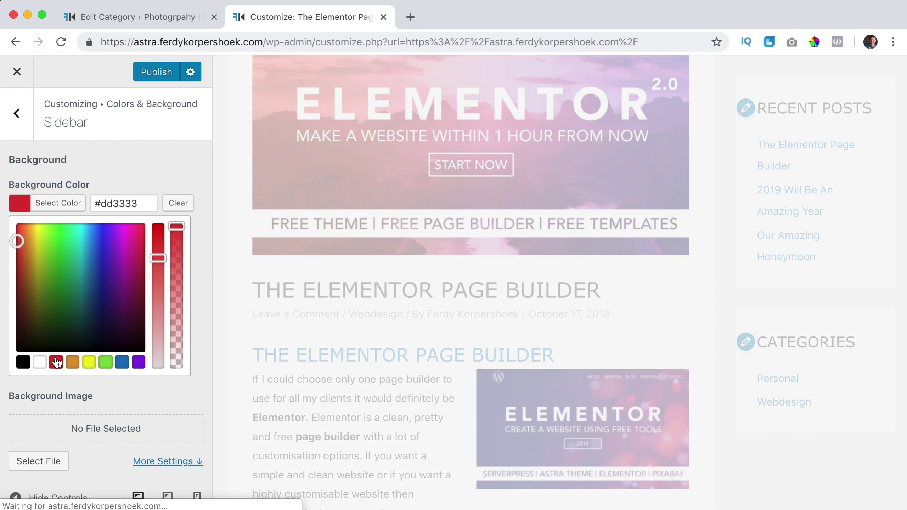
{"action": "scroll", "coordinate": [870, 291], "scroll_direction": "up", "scroll_amount": 5}
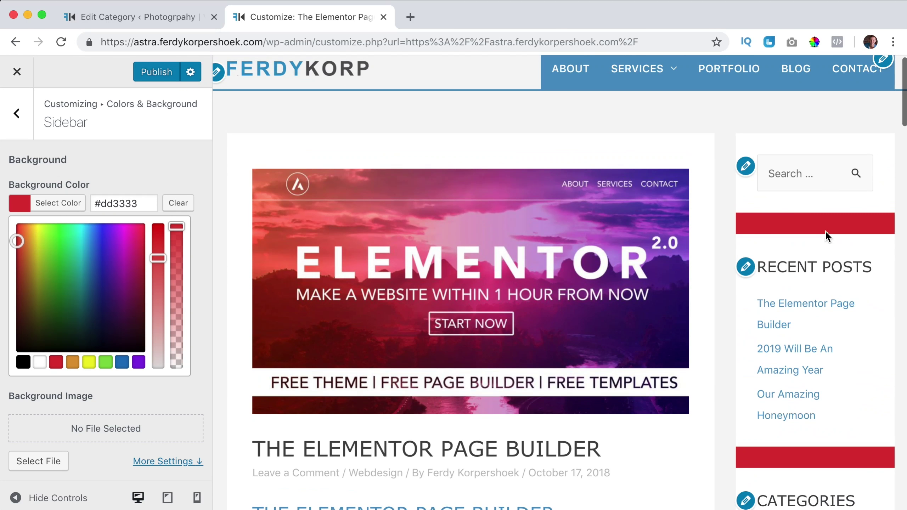
{"action": "scroll", "coordinate": [800, 229], "scroll_direction": "down", "scroll_amount": 2}
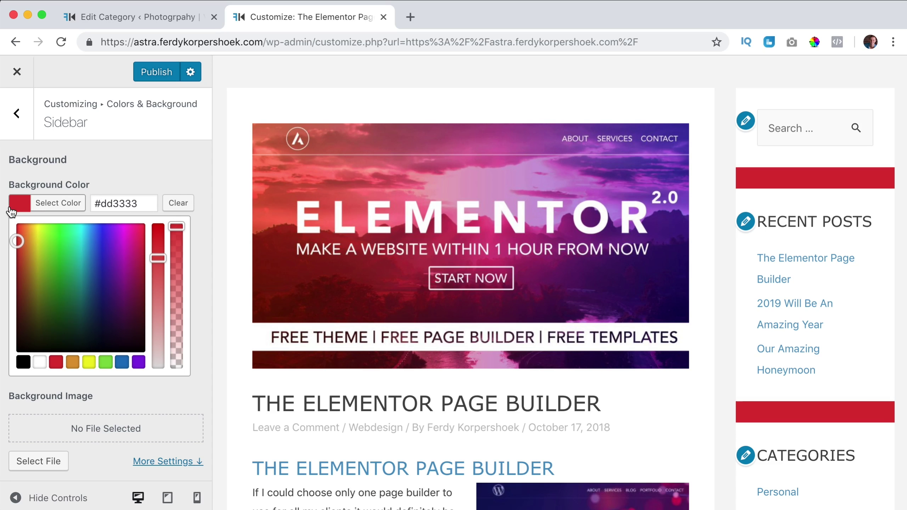
{"action": "left_click", "coordinate": [170, 203]}
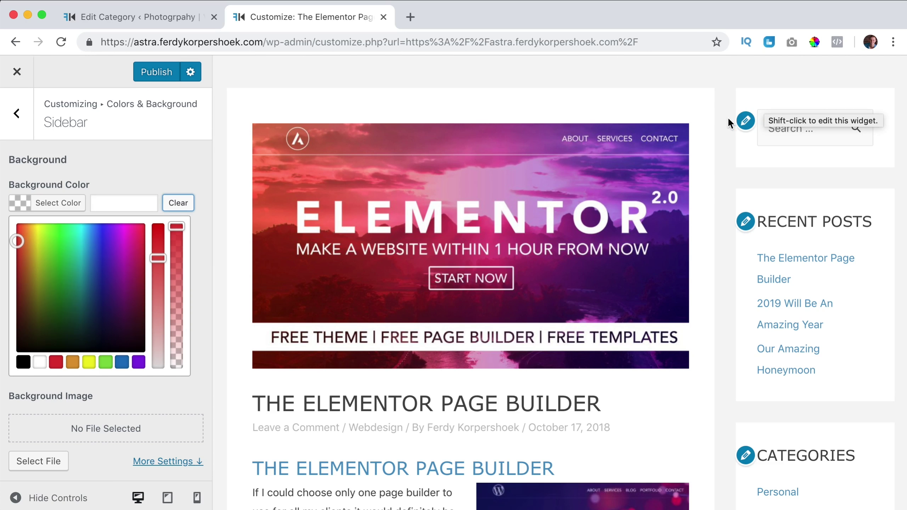
{"action": "left_click", "coordinate": [32, 209]}
{"action": "left_click", "coordinate": [33, 135]}
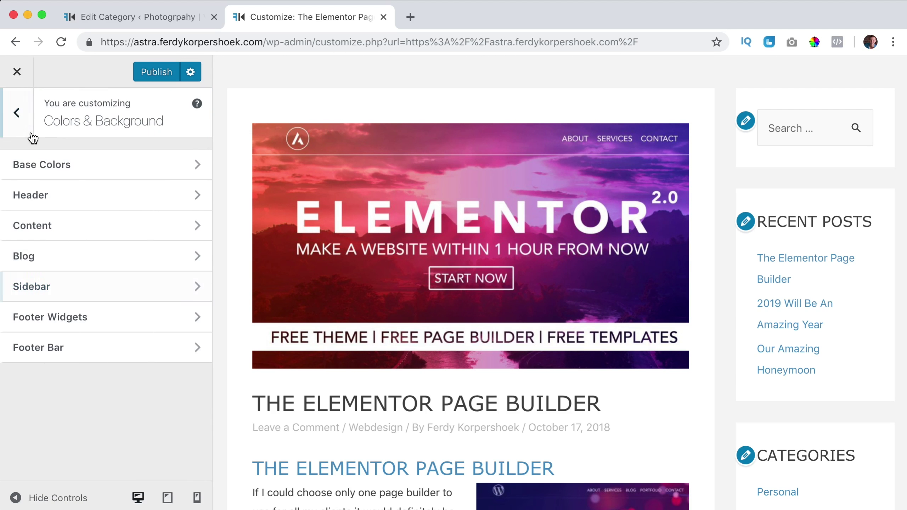
{"action": "left_click", "coordinate": [29, 133]}
{"action": "left_click", "coordinate": [46, 225]}
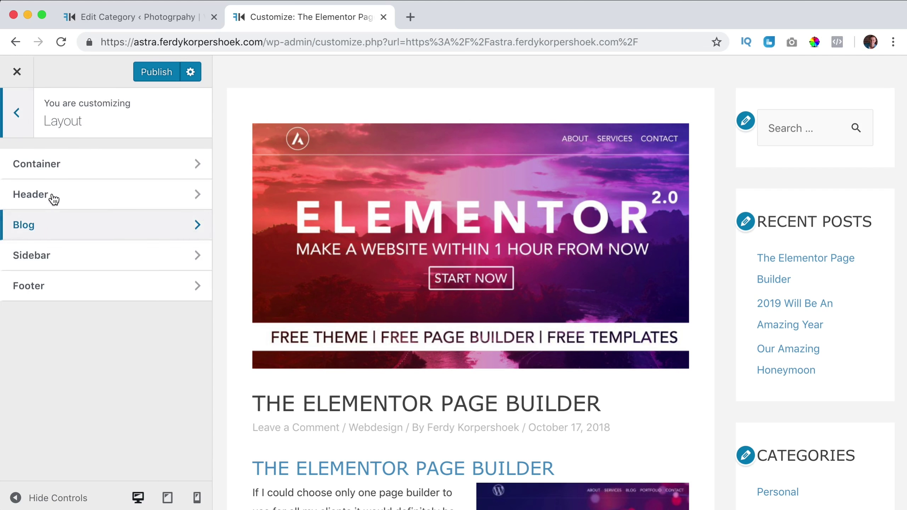
{"action": "left_click", "coordinate": [56, 167]}
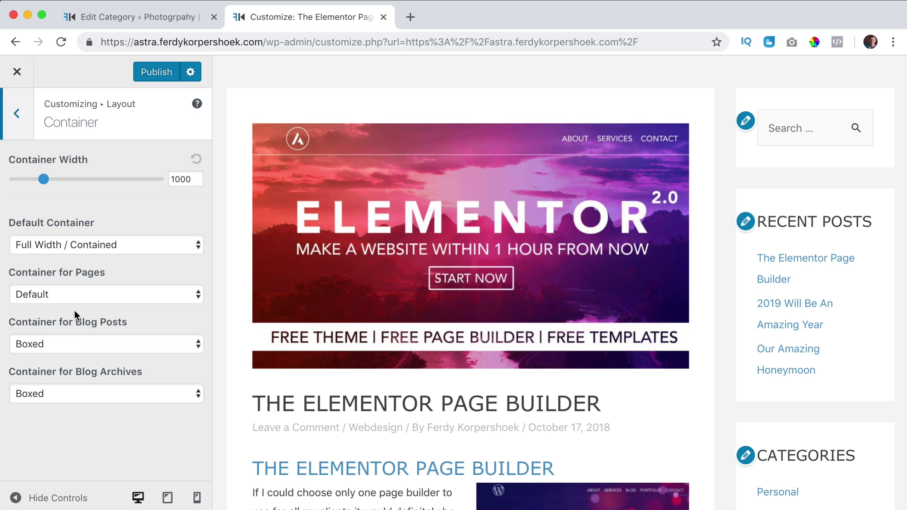
{"action": "left_click", "coordinate": [16, 109]}
{"action": "left_click", "coordinate": [16, 115]}
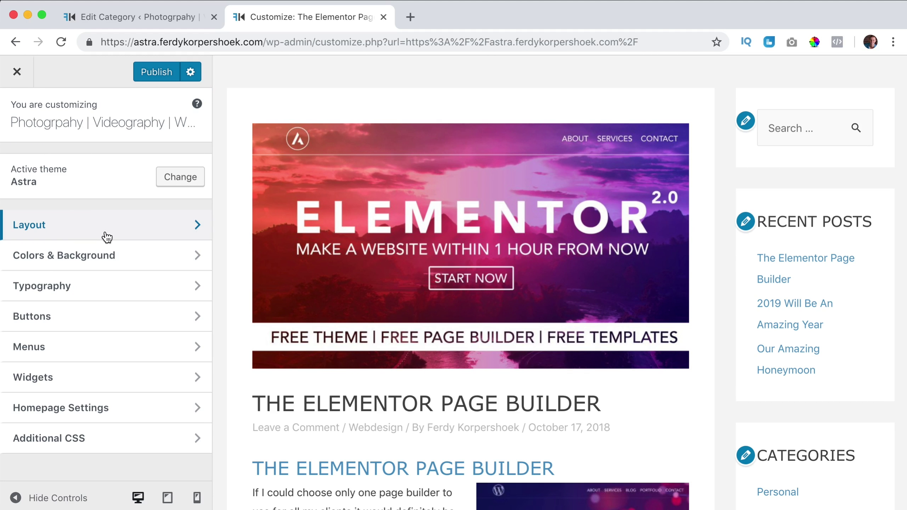
Step: In Colors & Background > Sidebar, set Widget Title Color to #4e93c3
{"action": "left_click", "coordinate": [77, 260]}
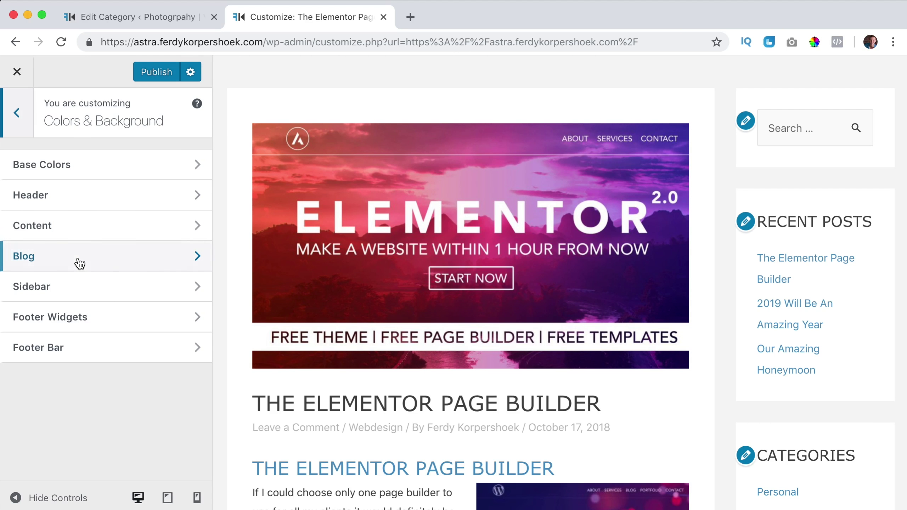
{"action": "left_click", "coordinate": [54, 290]}
{"action": "scroll", "coordinate": [112, 250], "scroll_direction": "down", "scroll_amount": 2}
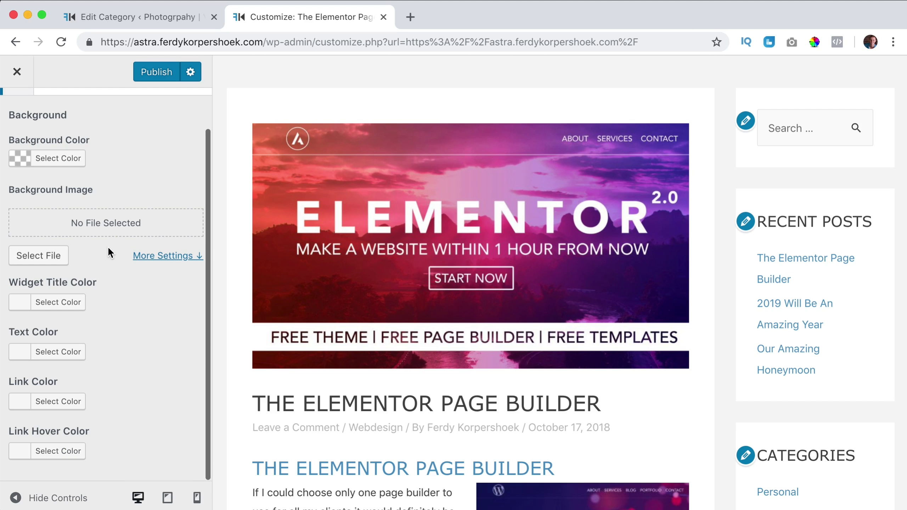
{"action": "left_click", "coordinate": [42, 298]}
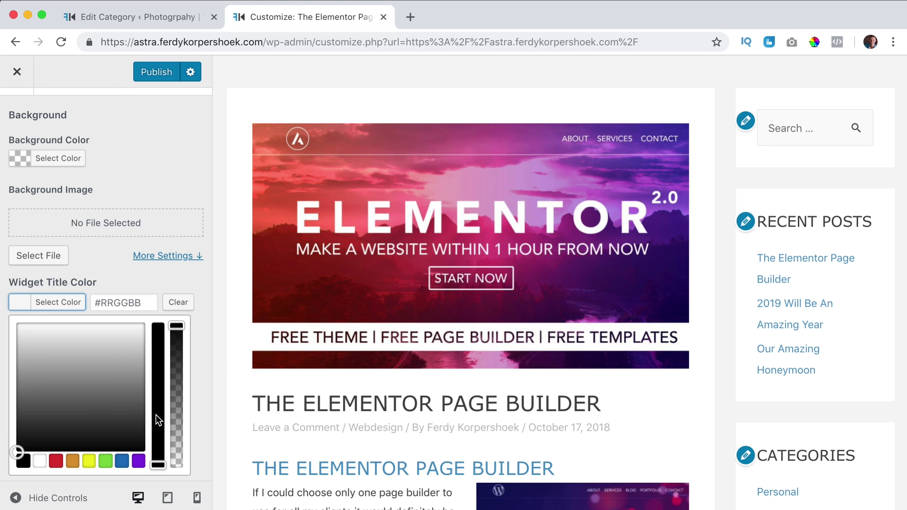
{"action": "left_click", "coordinate": [111, 302]}
{"action": "type", "text": "#4d93c3"}
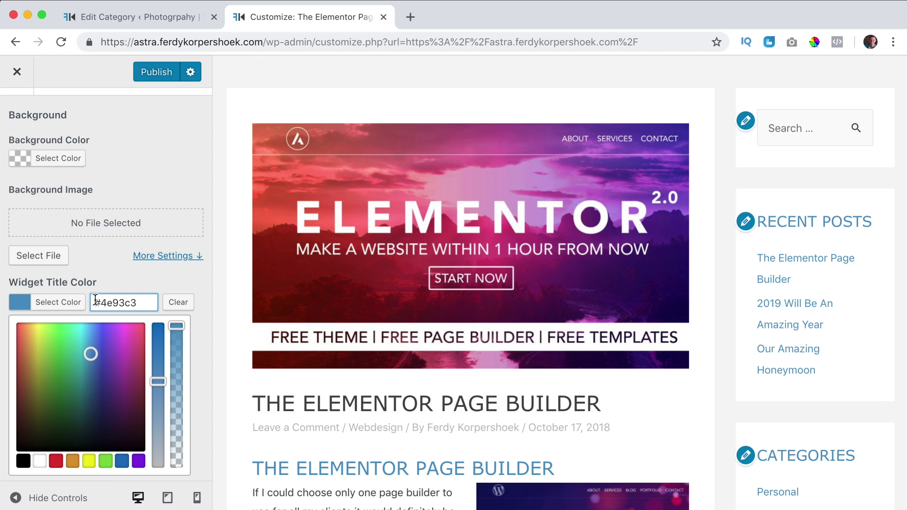
{"action": "left_click", "coordinate": [30, 302]}
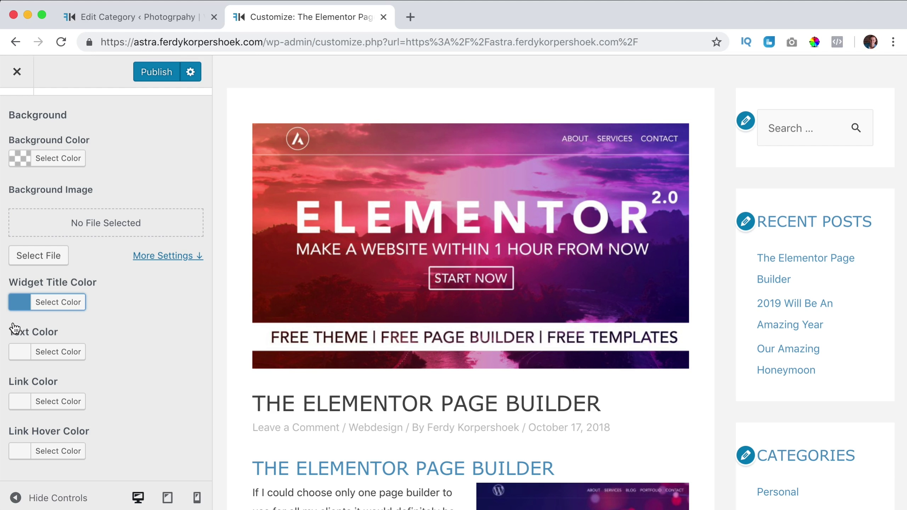
Step: Set the sidebar Text Color to dark red
{"action": "scroll", "coordinate": [795, 382], "scroll_direction": "down", "scroll_amount": 4}
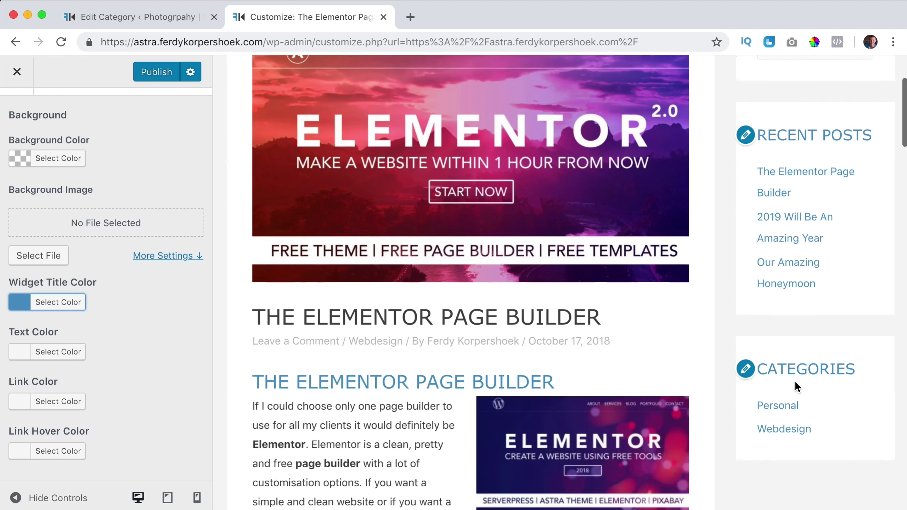
{"action": "scroll", "coordinate": [795, 383], "scroll_direction": "up", "scroll_amount": 4}
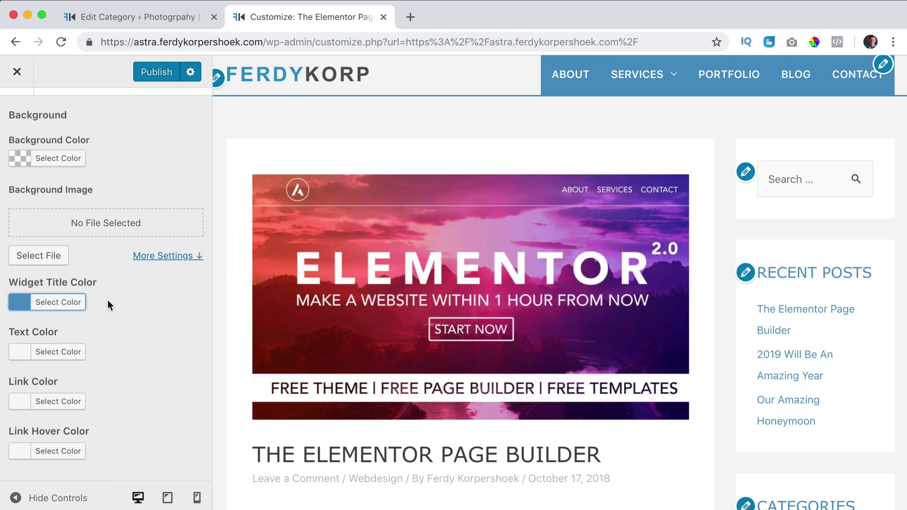
{"action": "left_click", "coordinate": [71, 353]}
{"action": "scroll", "coordinate": [71, 375], "scroll_direction": "down", "scroll_amount": 5}
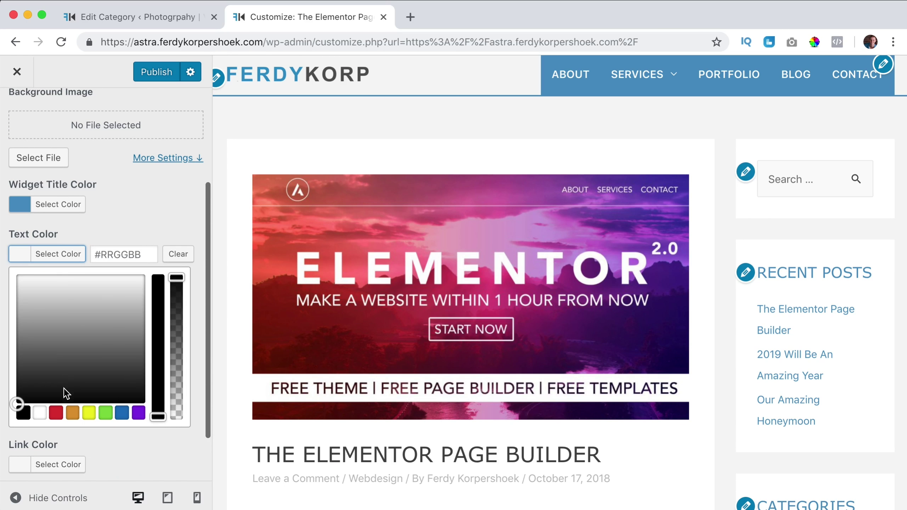
{"action": "left_click", "coordinate": [56, 413]}
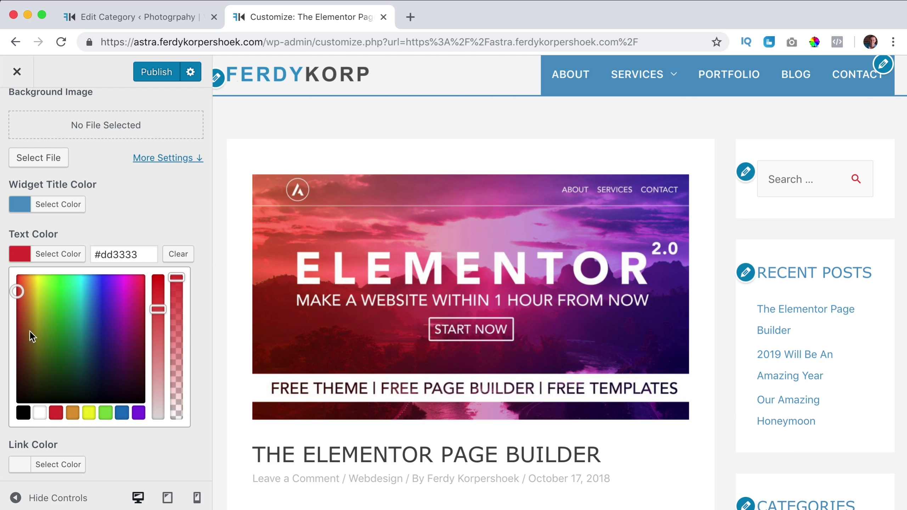
{"action": "left_click_drag", "start_coordinate": [39, 351], "coordinate": [7, 376]}
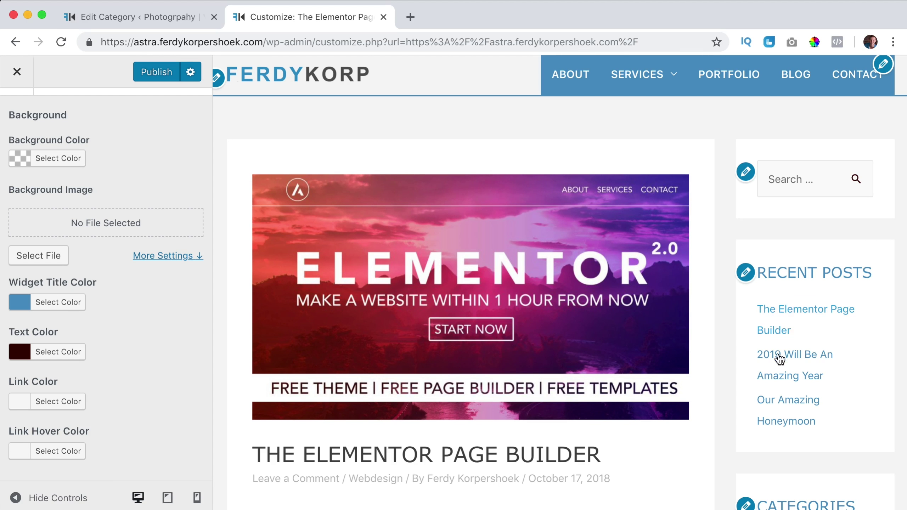
Step: Try an orange sidebar Link Color, clear it back to default, and return to the colour groups
{"action": "scroll", "coordinate": [780, 353], "scroll_direction": "down", "scroll_amount": 5}
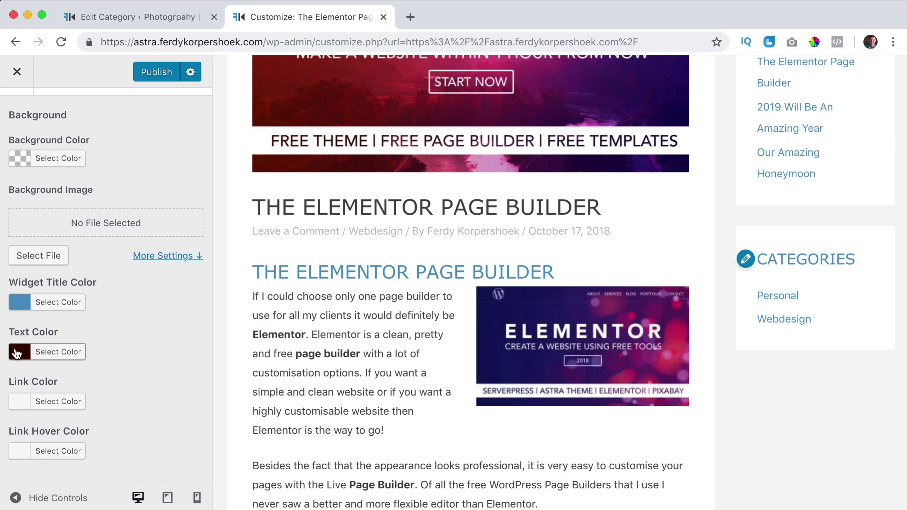
{"action": "left_click", "coordinate": [18, 401]}
{"action": "left_click", "coordinate": [73, 463]}
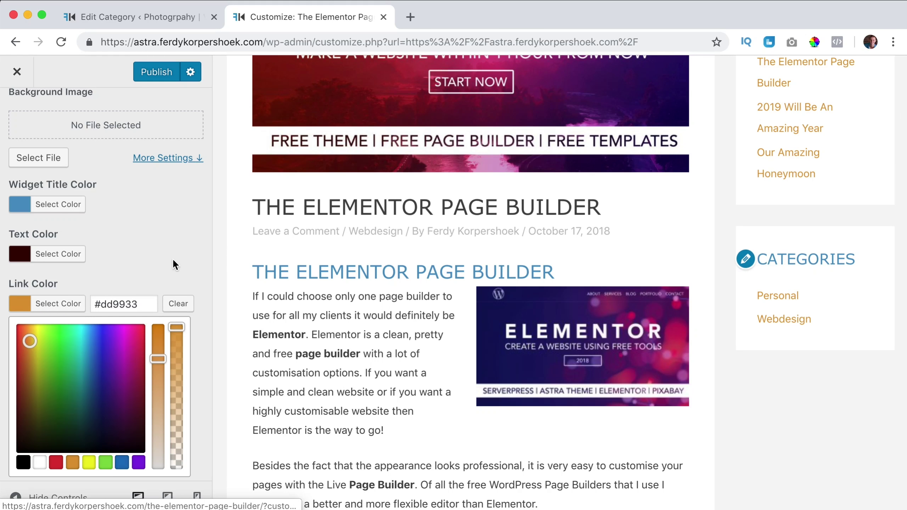
{"action": "left_click", "coordinate": [178, 303]}
{"action": "left_click", "coordinate": [35, 304]}
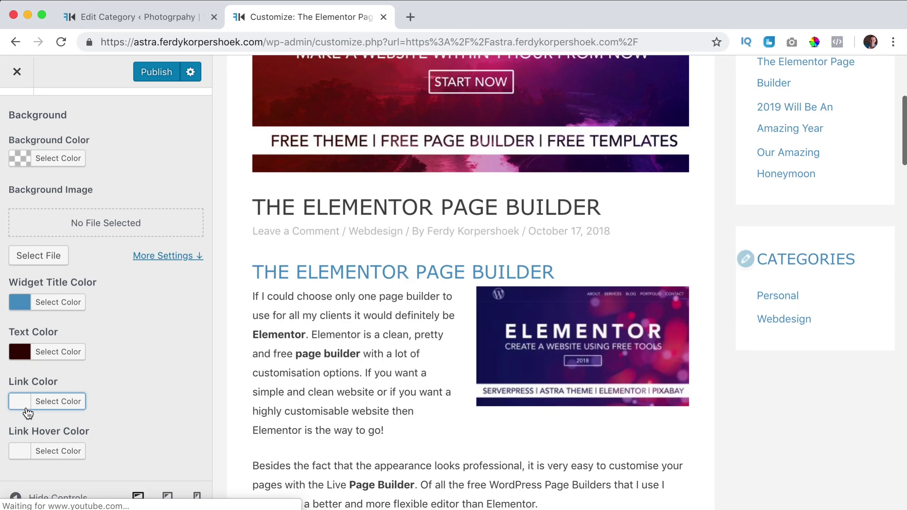
{"action": "scroll", "coordinate": [116, 373], "scroll_direction": "up", "scroll_amount": 1}
{"action": "scroll", "coordinate": [116, 373], "scroll_direction": "up", "scroll_amount": 2}
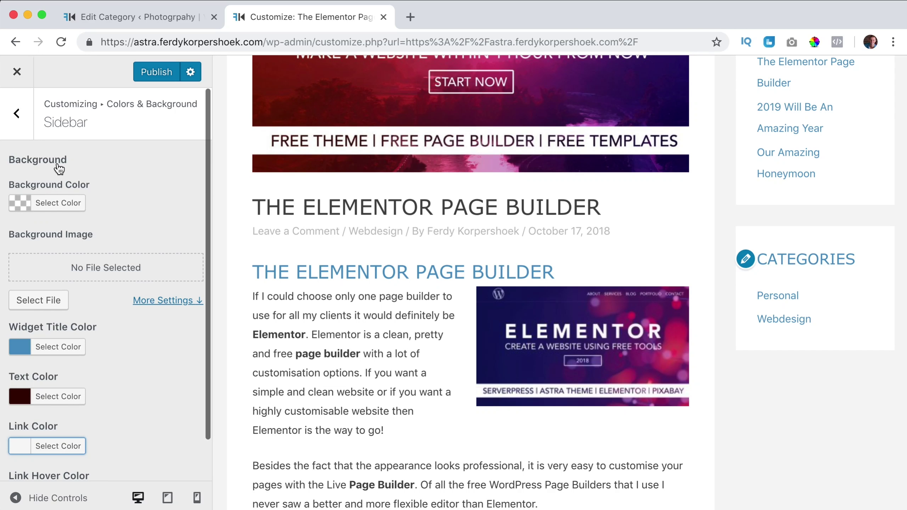
{"action": "left_click", "coordinate": [26, 124]}
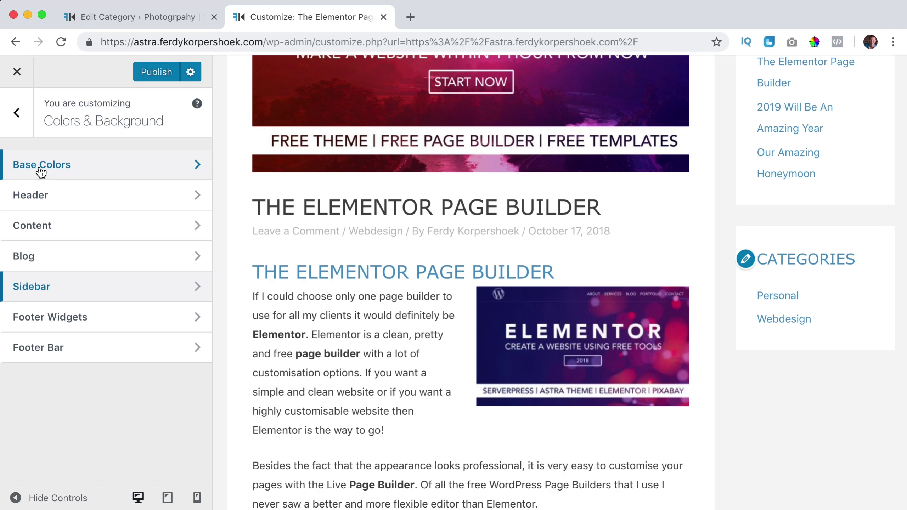
Step: Leave Colors & Background for the top-level Customizer panel listing Layout and Typography
{"action": "left_click", "coordinate": [17, 113]}
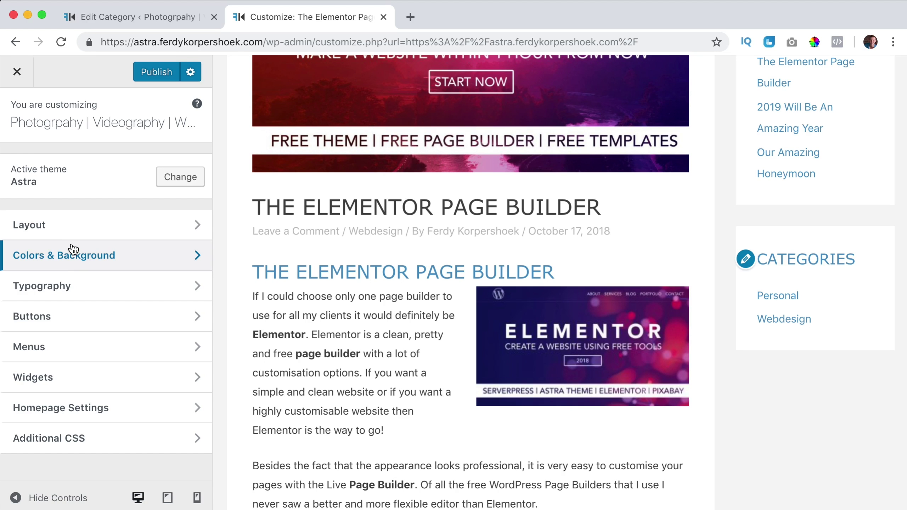